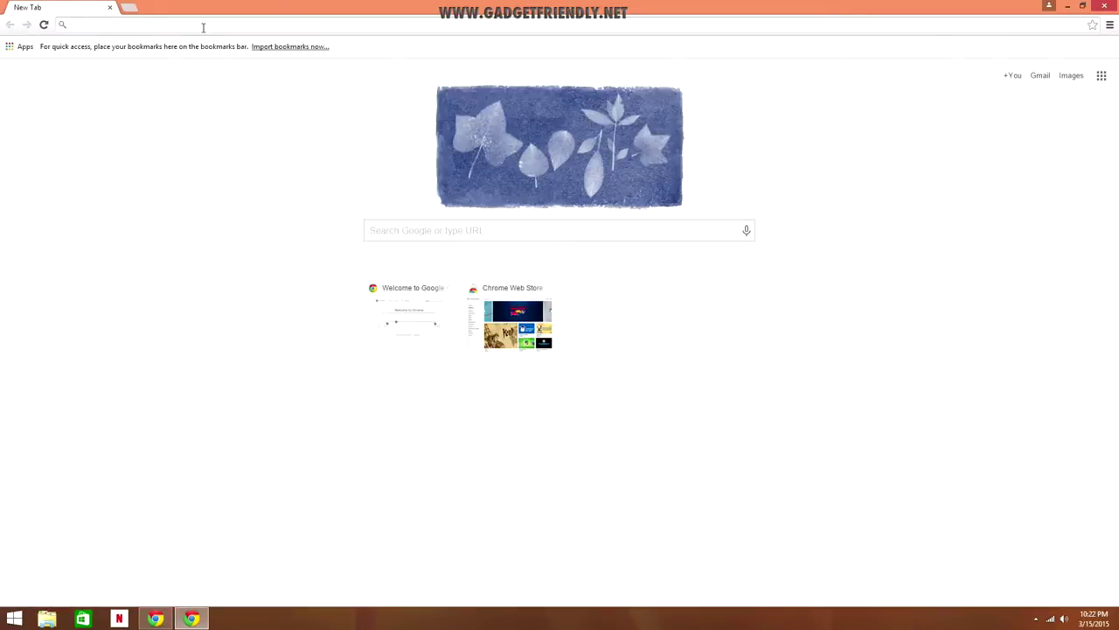
Paste the goo.gl/P9XOCn short link into Chrome's address bar and load it
right_click(203, 27)
click(220, 83)
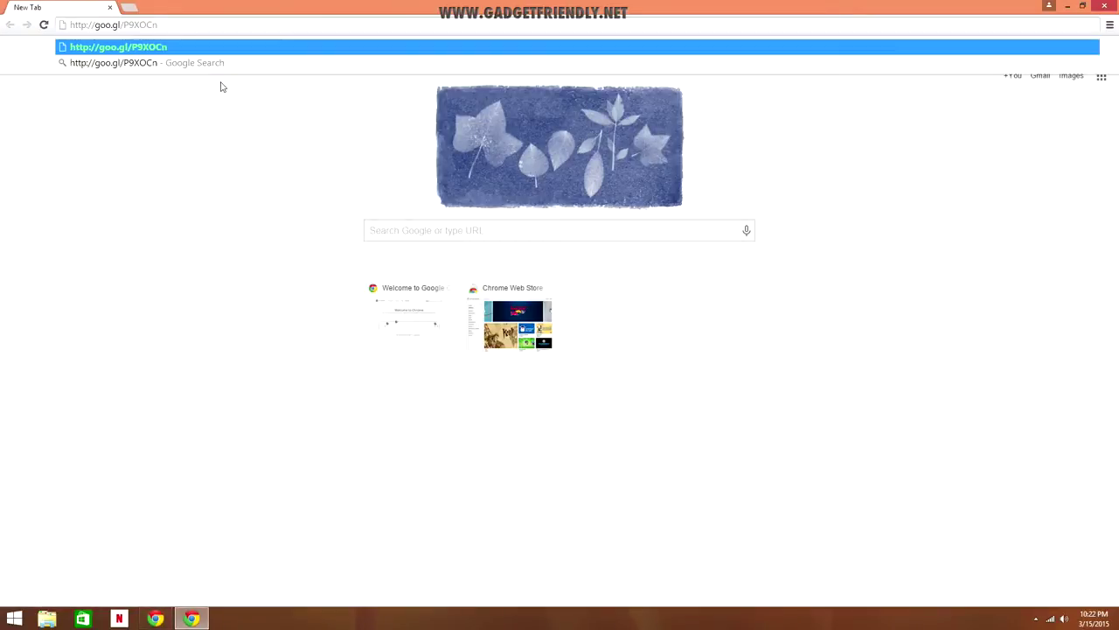
key(Return)
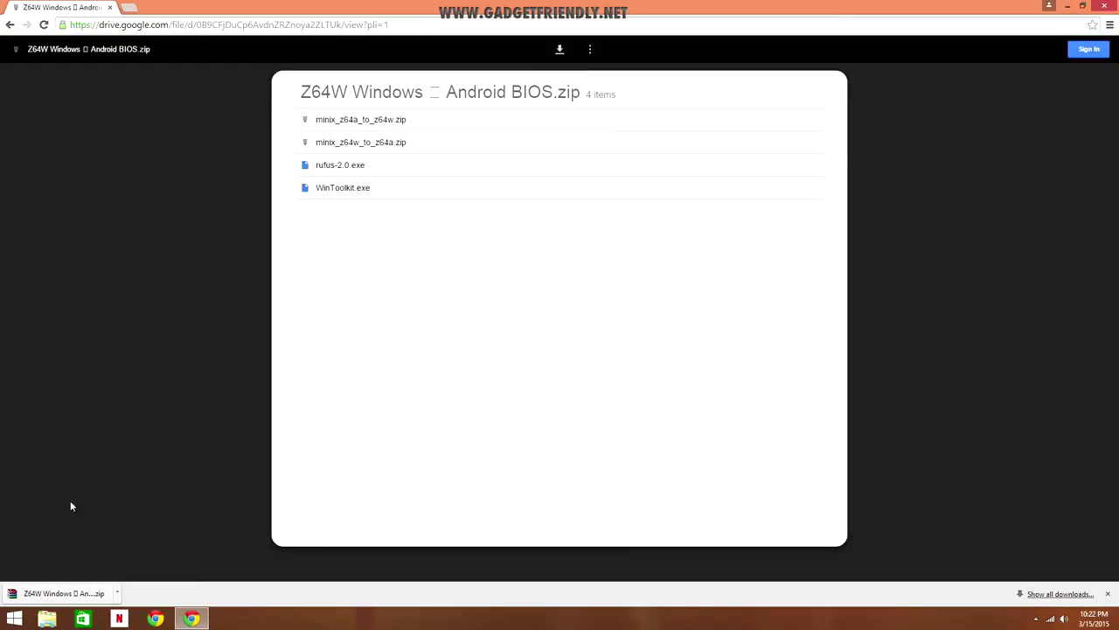
Extract Z64W Windows Android BIOS.zip from Downloads into a new Desktop\z64 folder with WinRAR
click(120, 595)
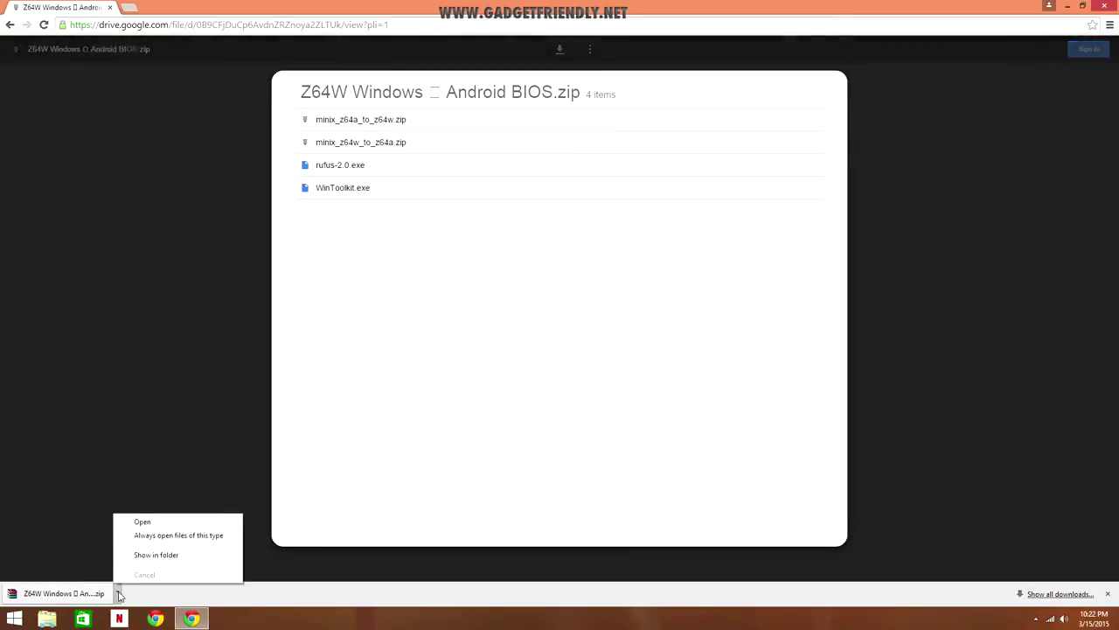
click(138, 553)
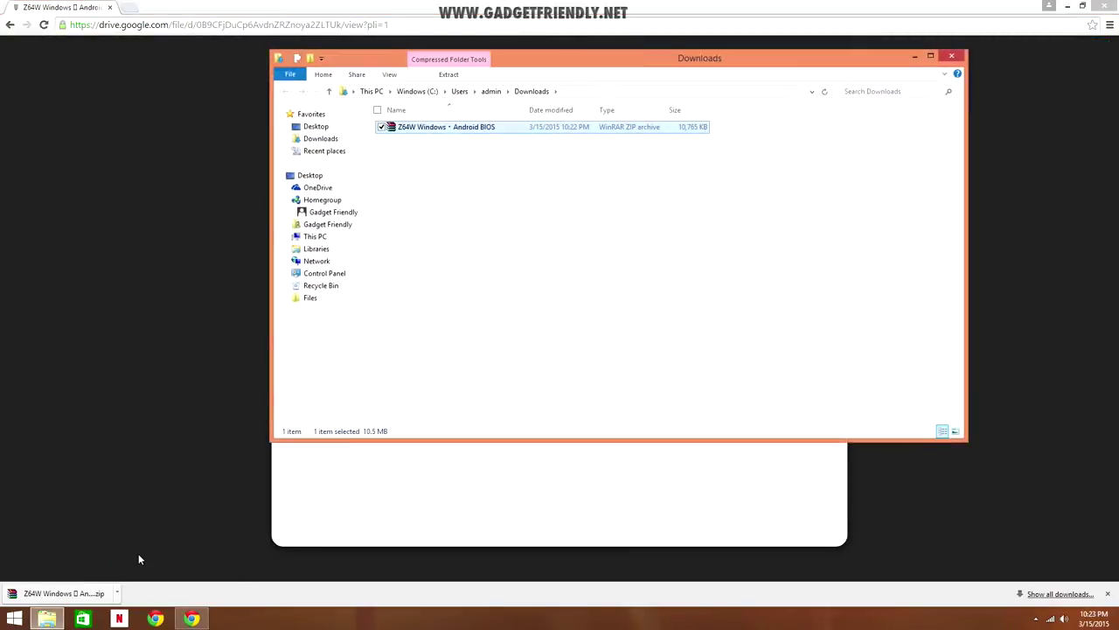
right_click(453, 128)
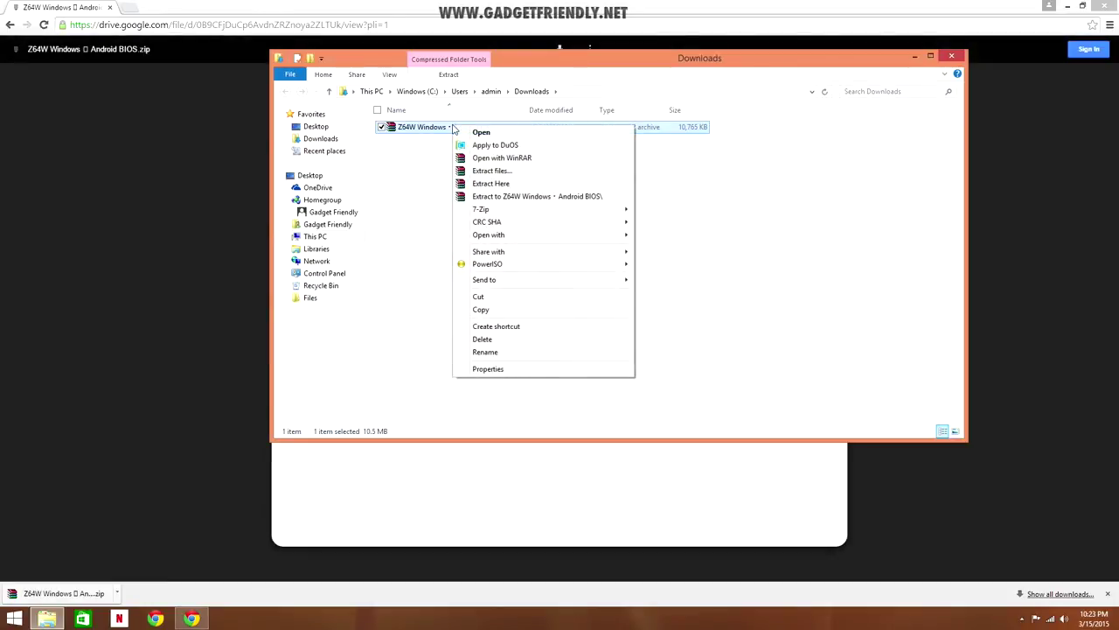
click(476, 172)
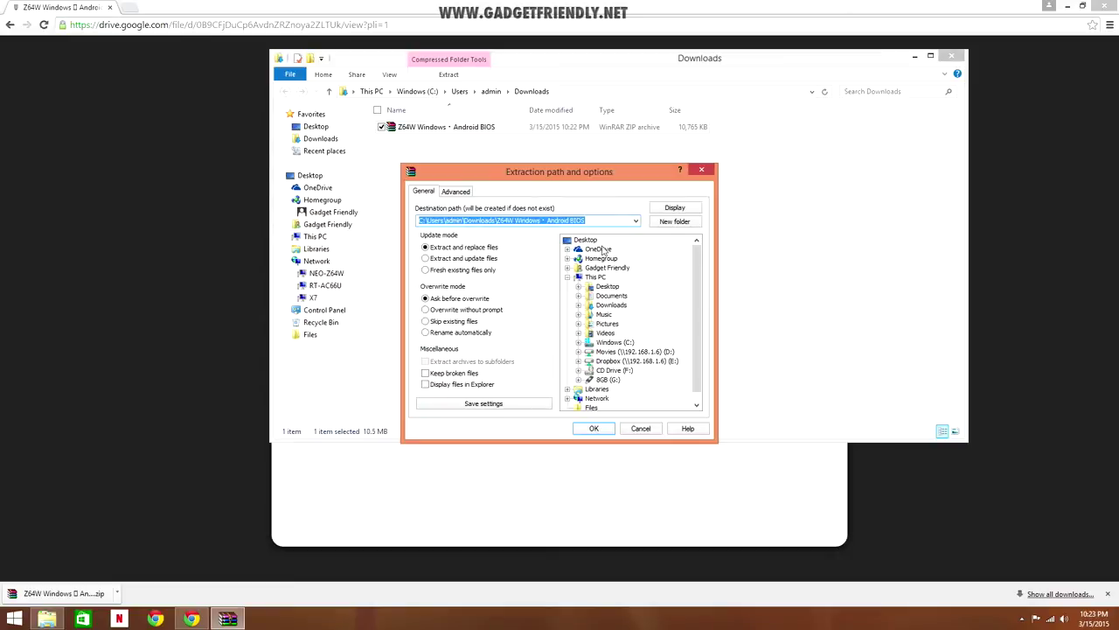
click(587, 240)
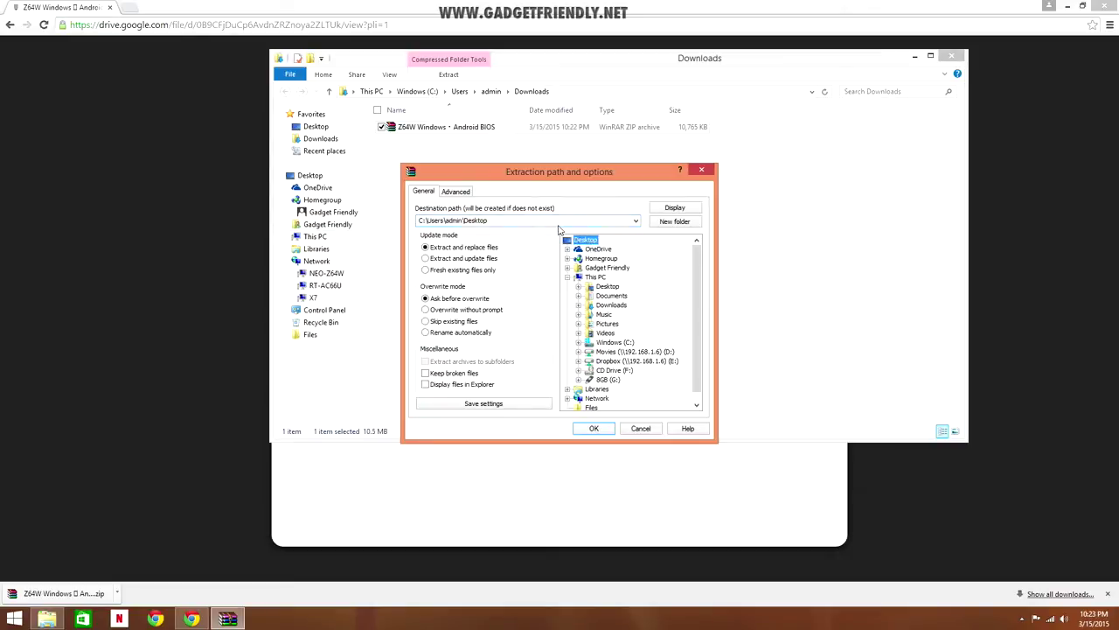
click(556, 224)
click(557, 224)
text(\z64)
click(592, 429)
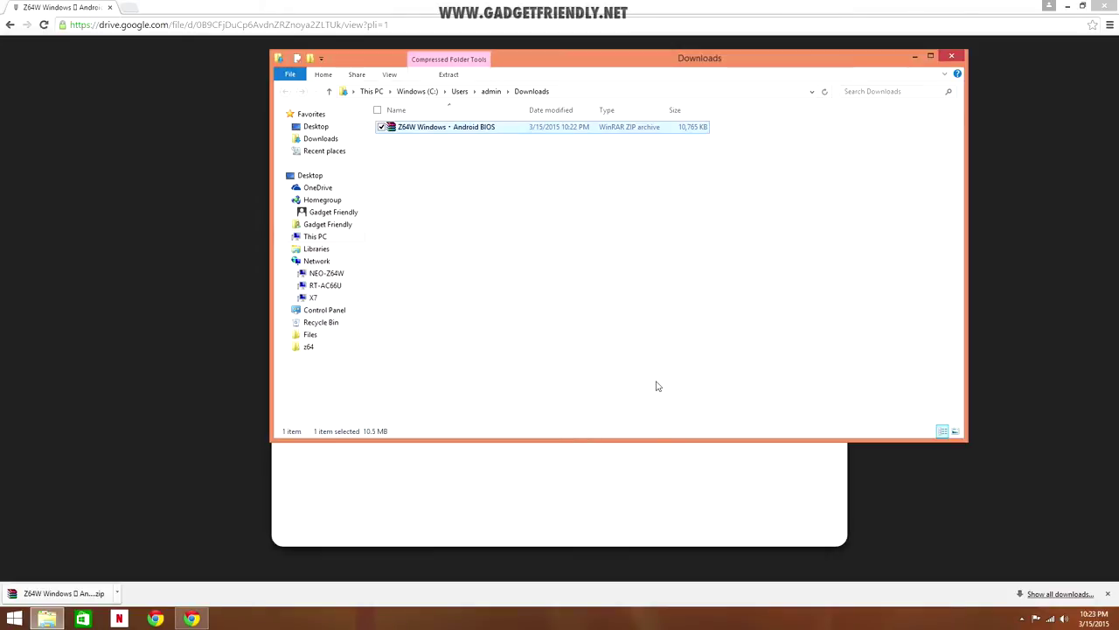
Close the Downloads window, move the z64 folder to mid-desktop and open it
click(953, 57)
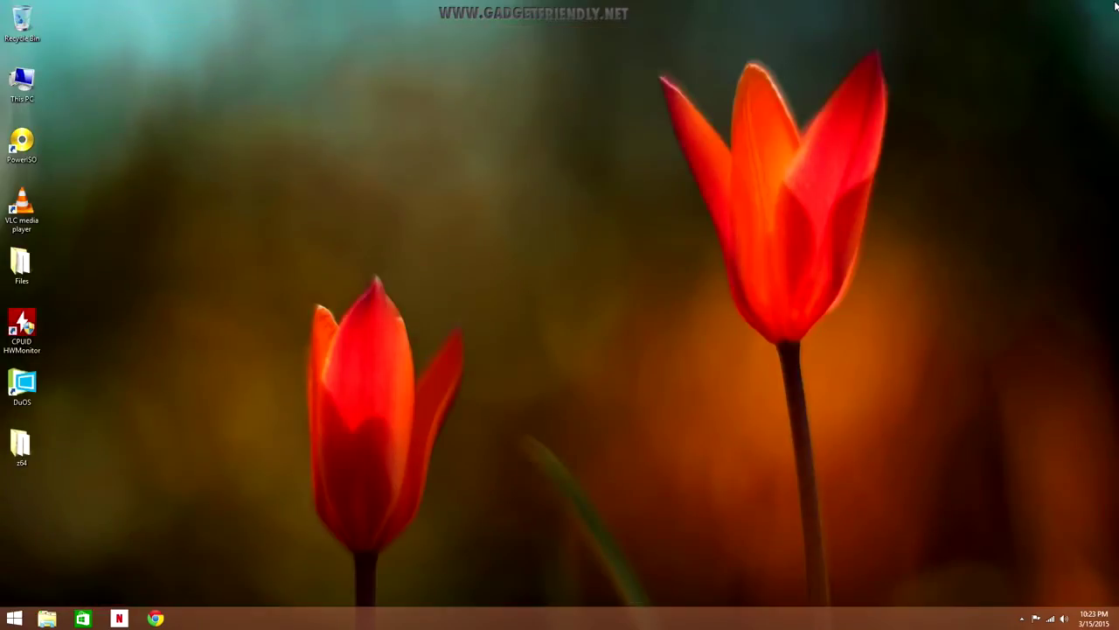
drag(12, 455, 535, 276)
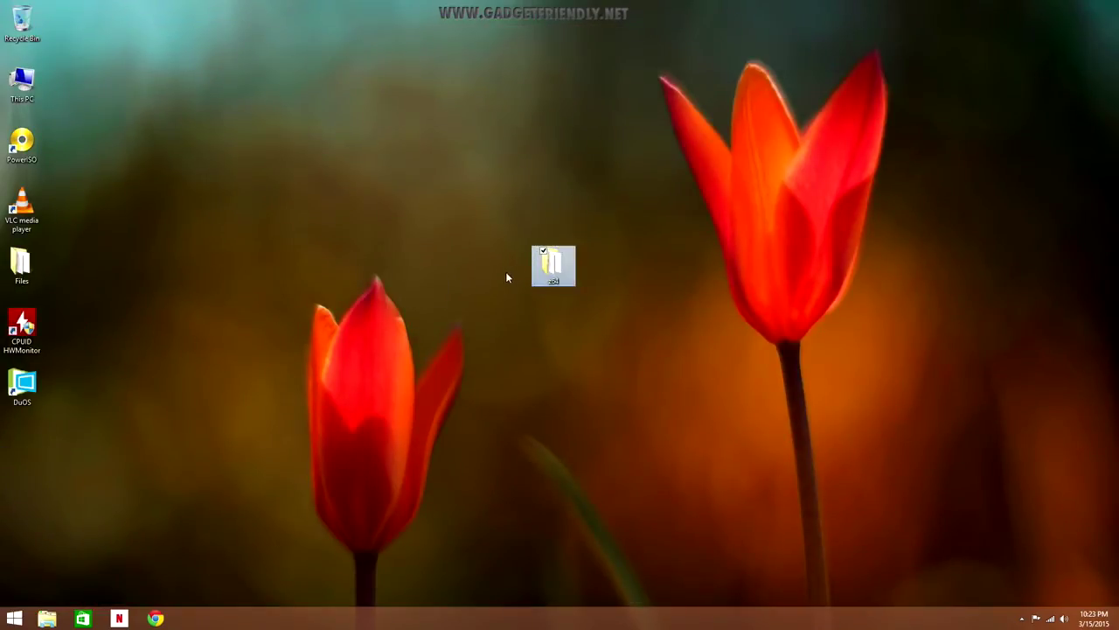
click(506, 271)
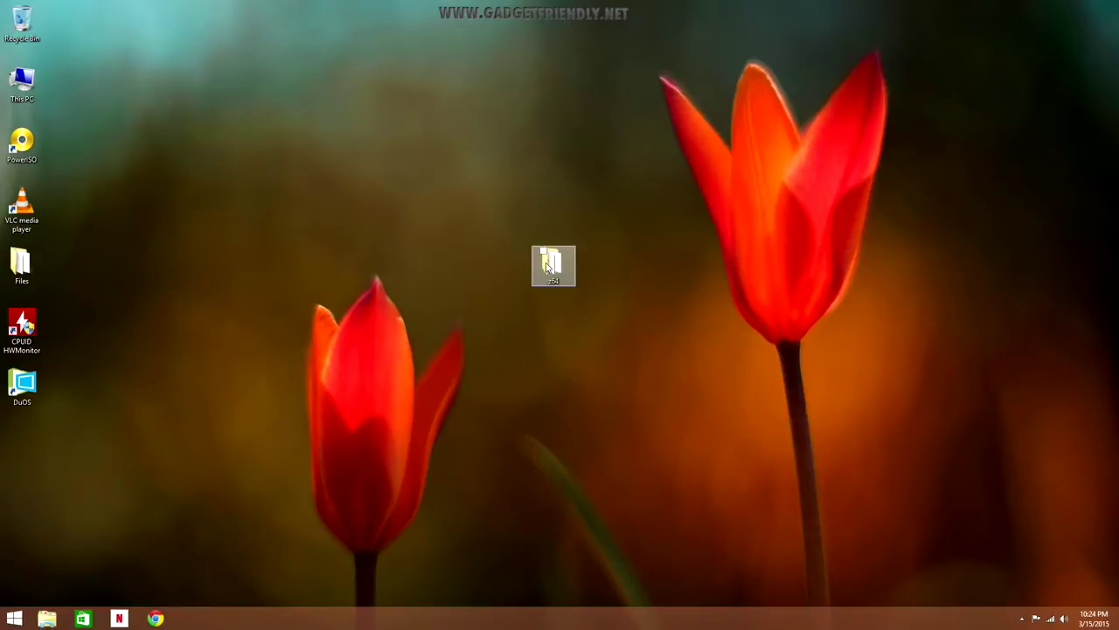
double_click(547, 266)
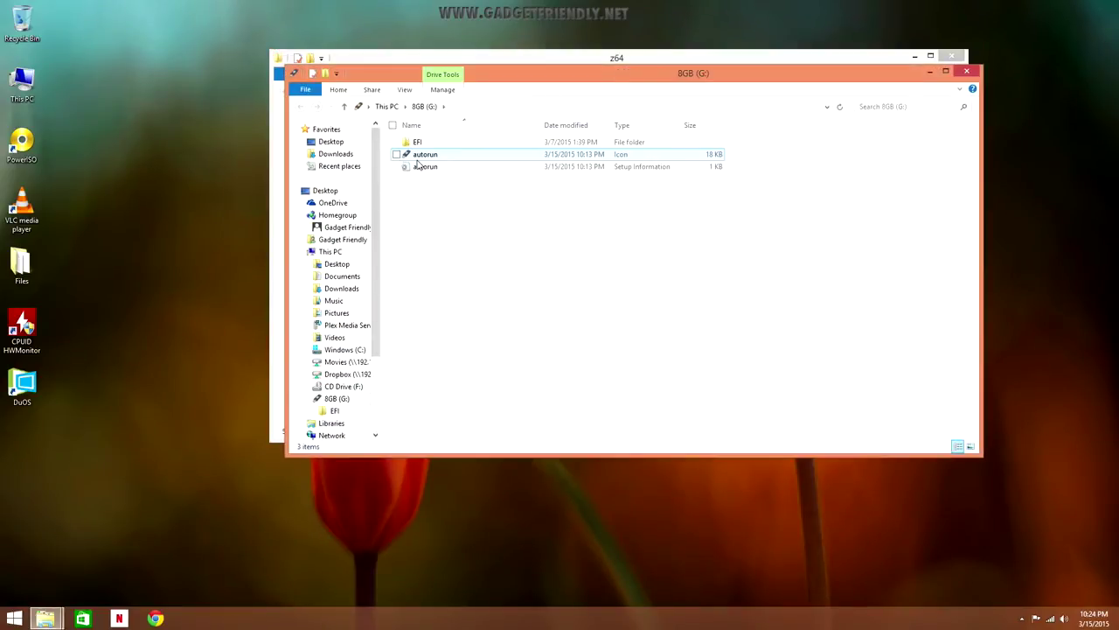
Quick-format the 8GB (G:) drive in Rufus as non-bootable FAT32, MBR for UEFI
click(931, 72)
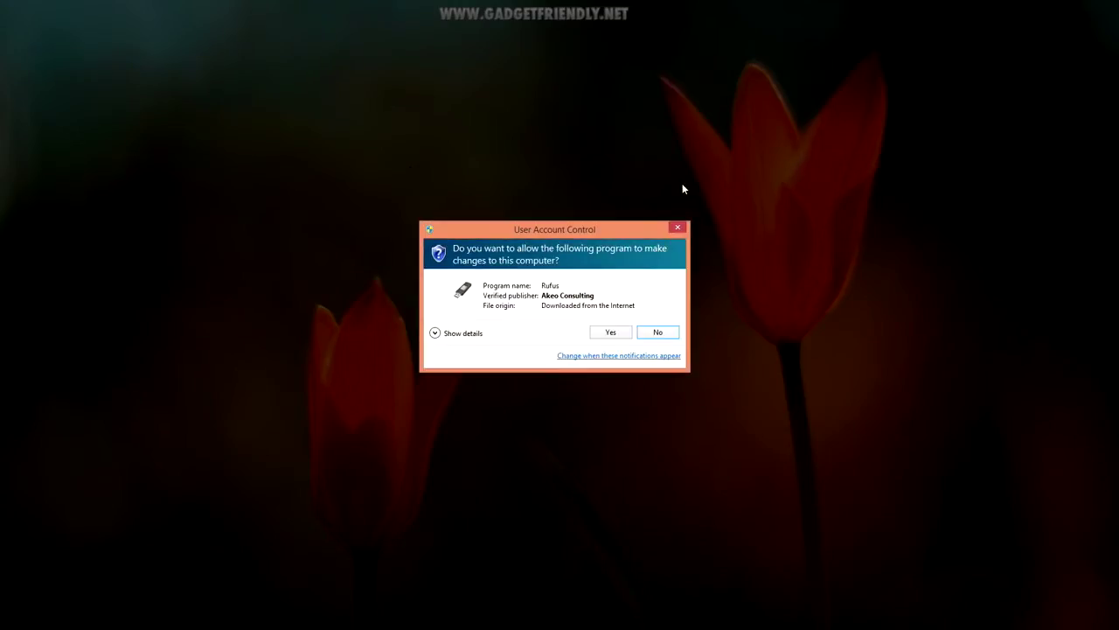
click(606, 332)
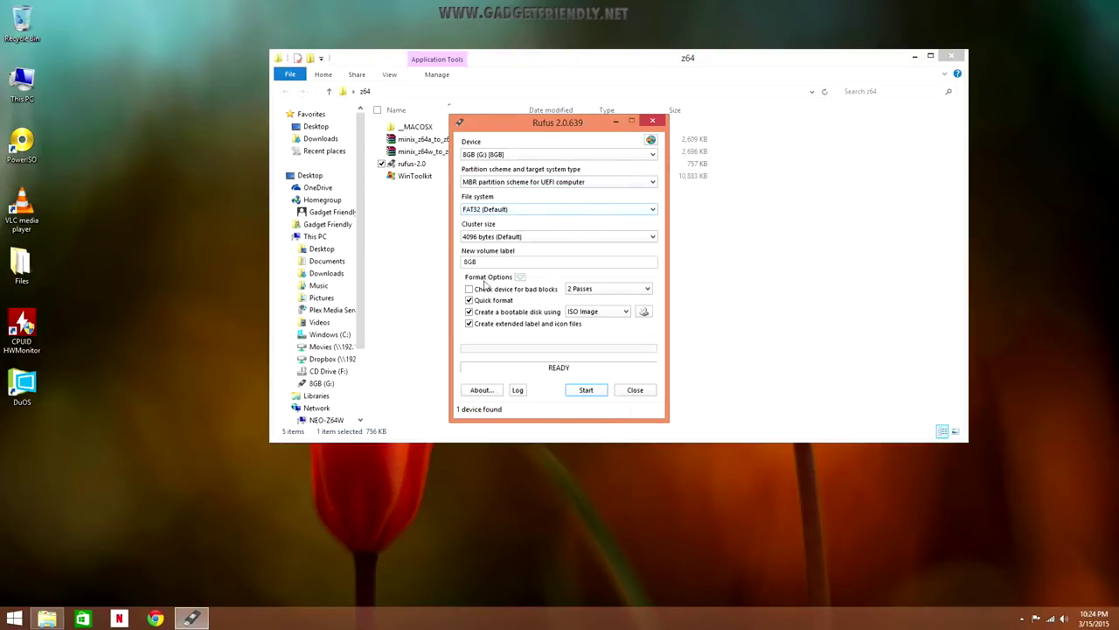
click(470, 312)
click(587, 390)
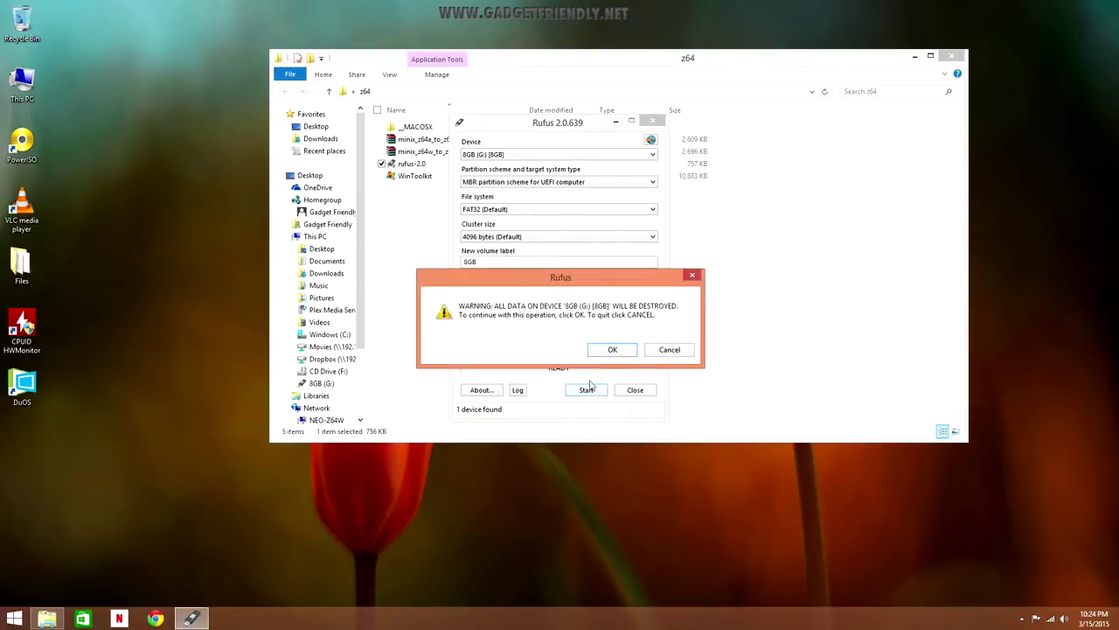
click(613, 350)
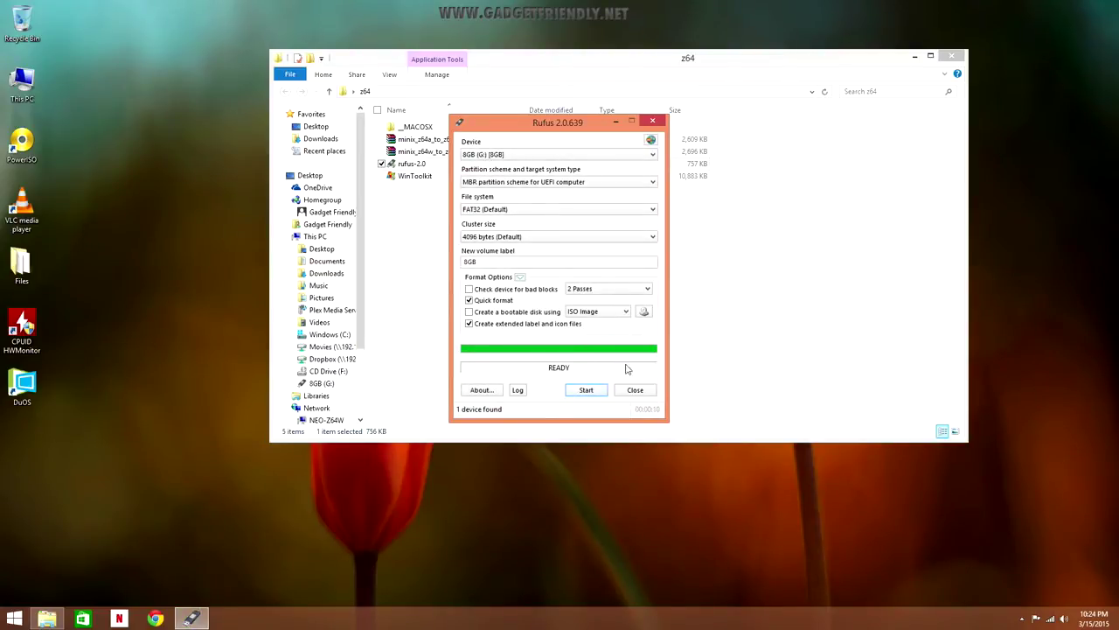
click(634, 390)
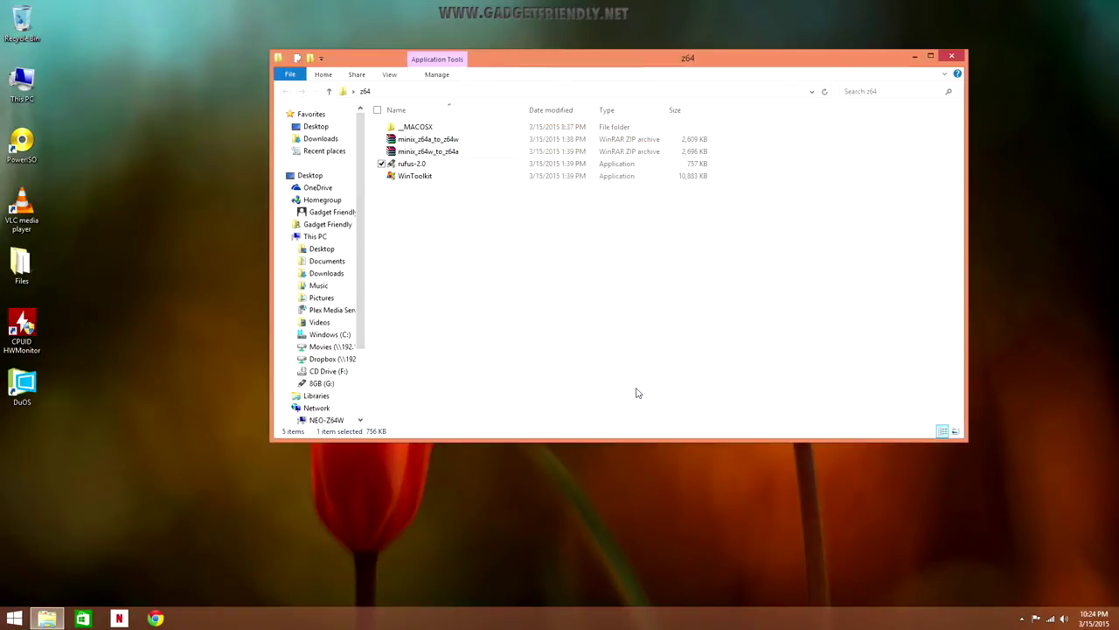
Extract the minix_z64a_to_z64w archive into its own folder
right_click(444, 143)
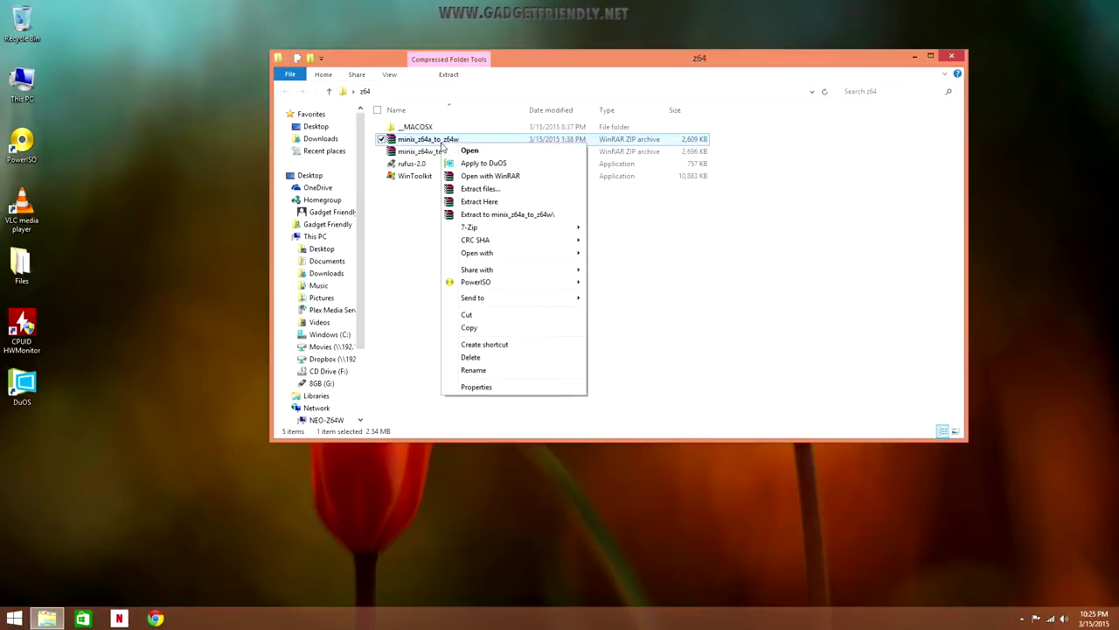
click(464, 189)
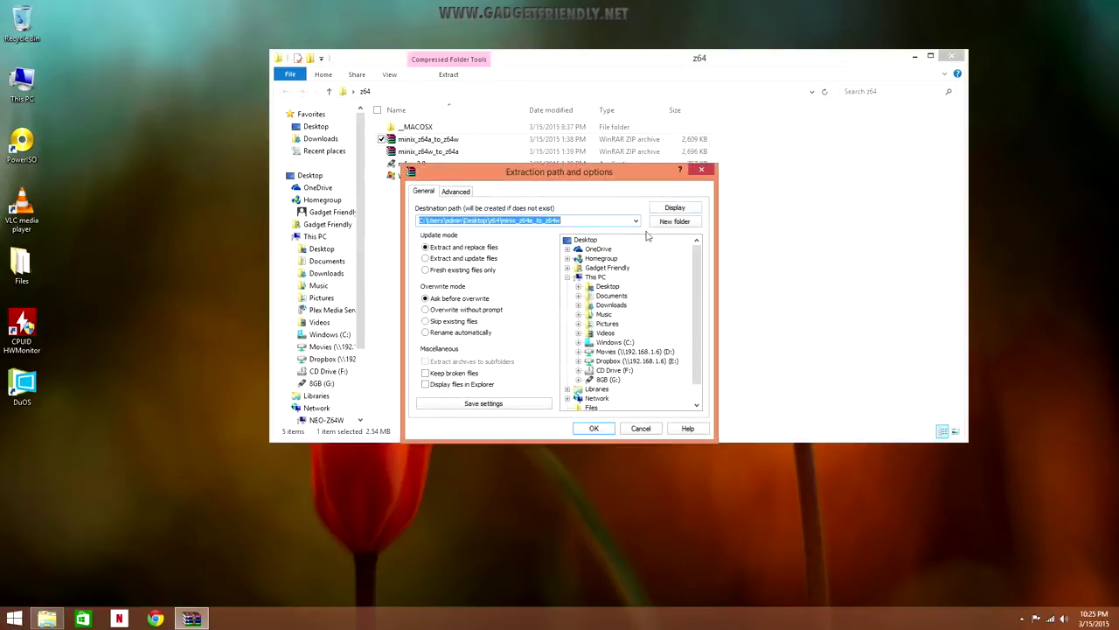
click(595, 428)
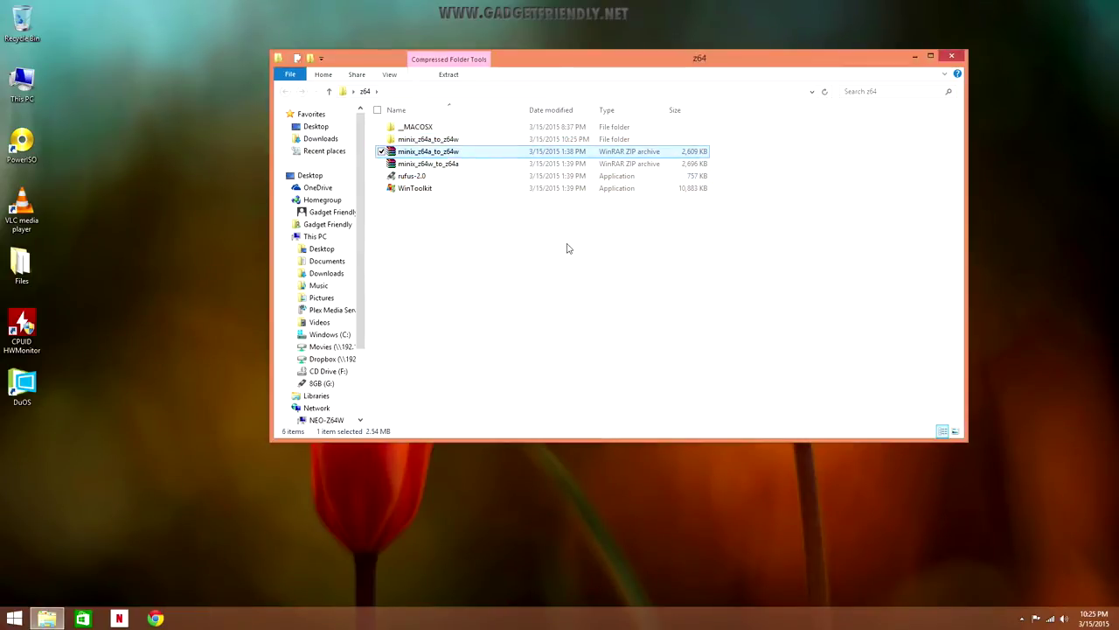
Open the extracted minix_z64a_to_z64w subfolder and copy its EFI folder
click(429, 141)
double_click(429, 140)
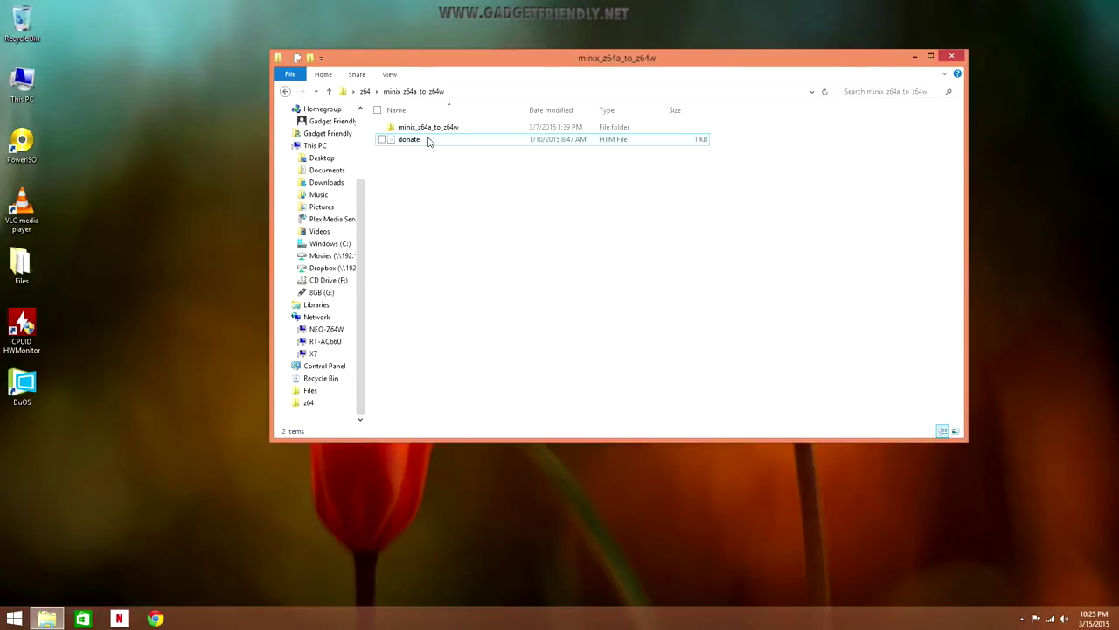
double_click(418, 129)
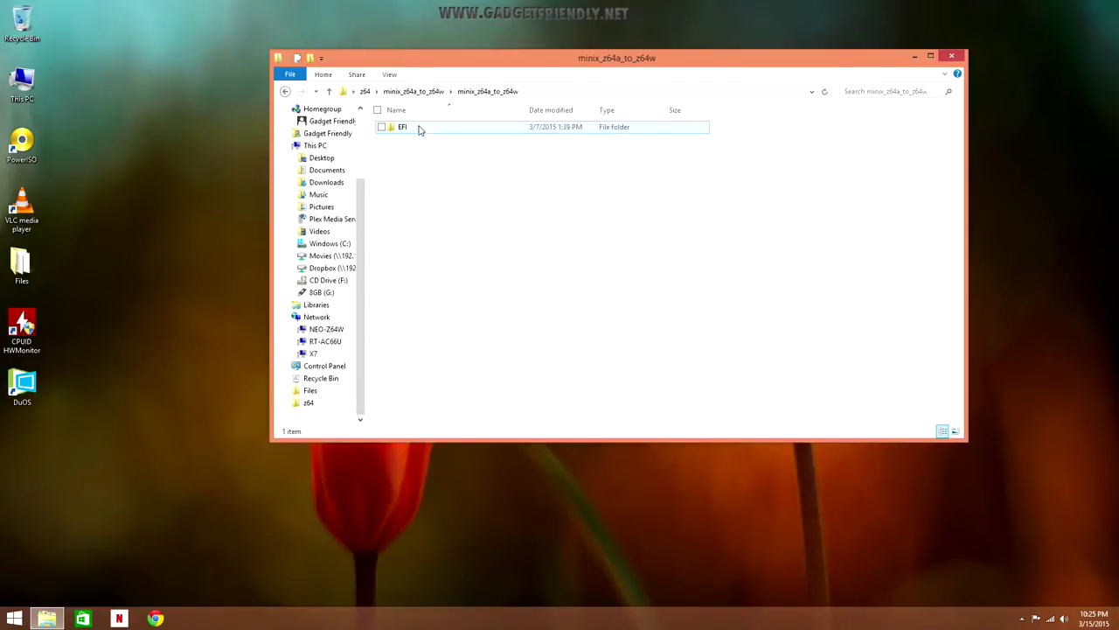
click(402, 128)
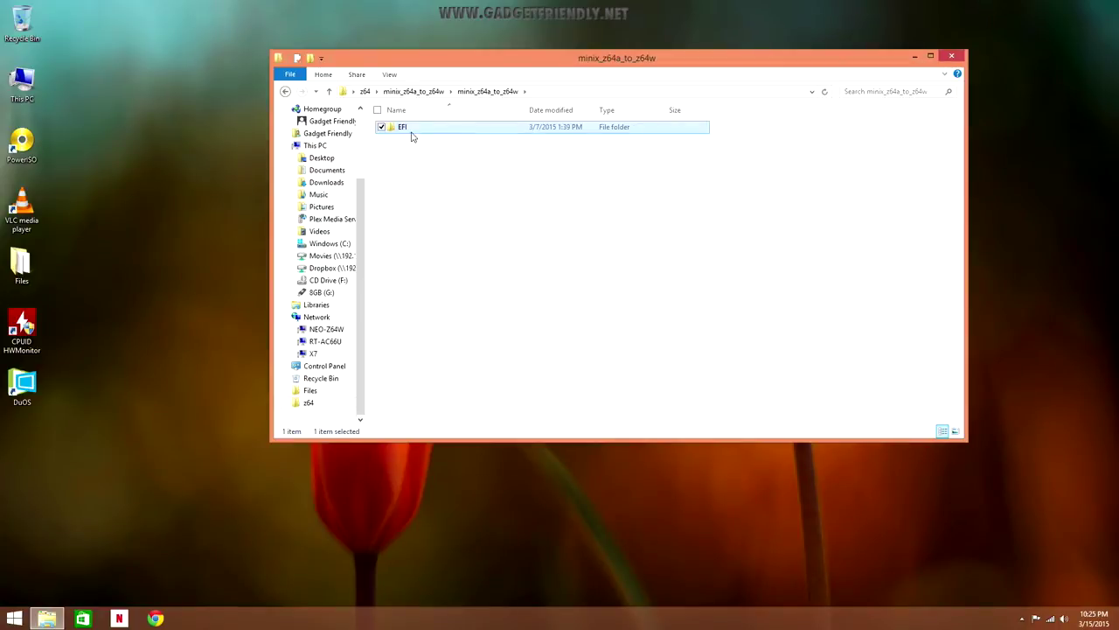
right_click(414, 133)
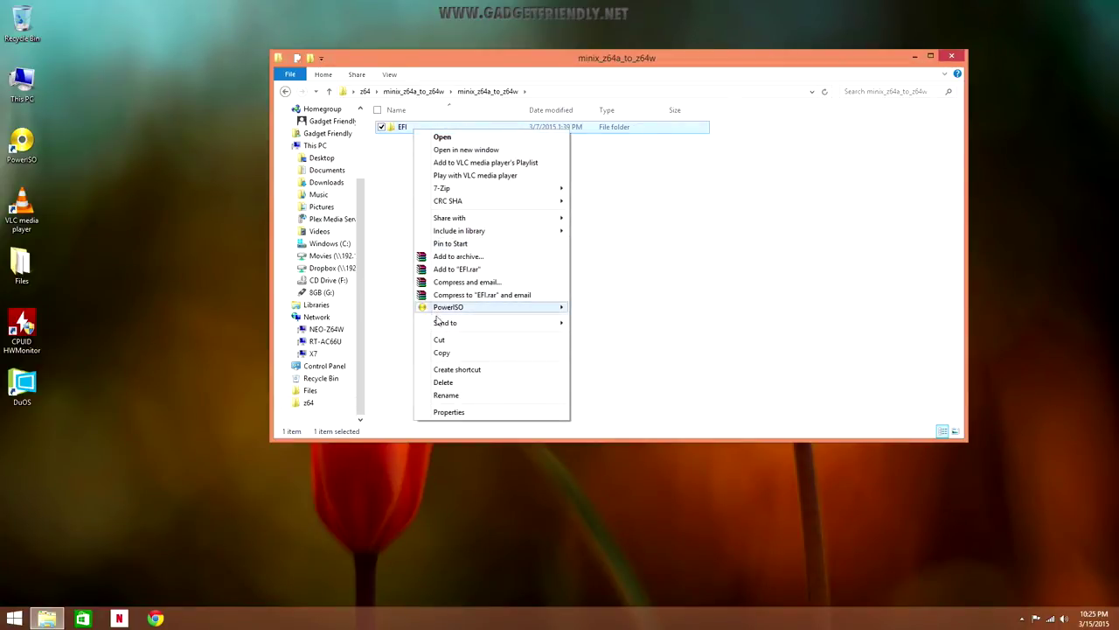
click(443, 354)
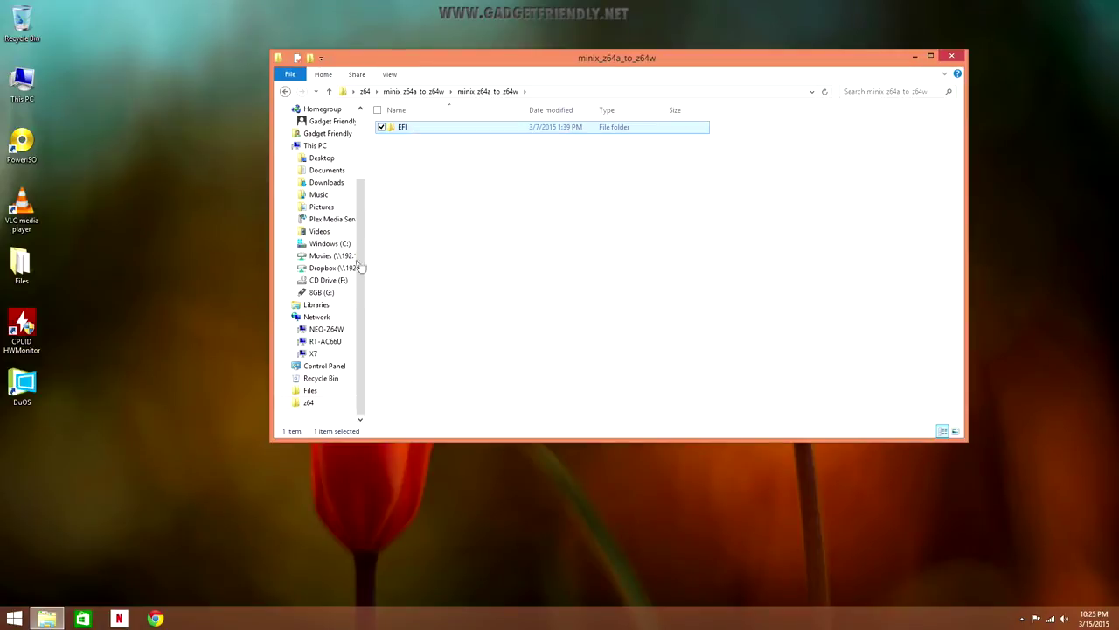
Paste the EFI folder onto the empty 8GB (G:) drive
double_click(21, 85)
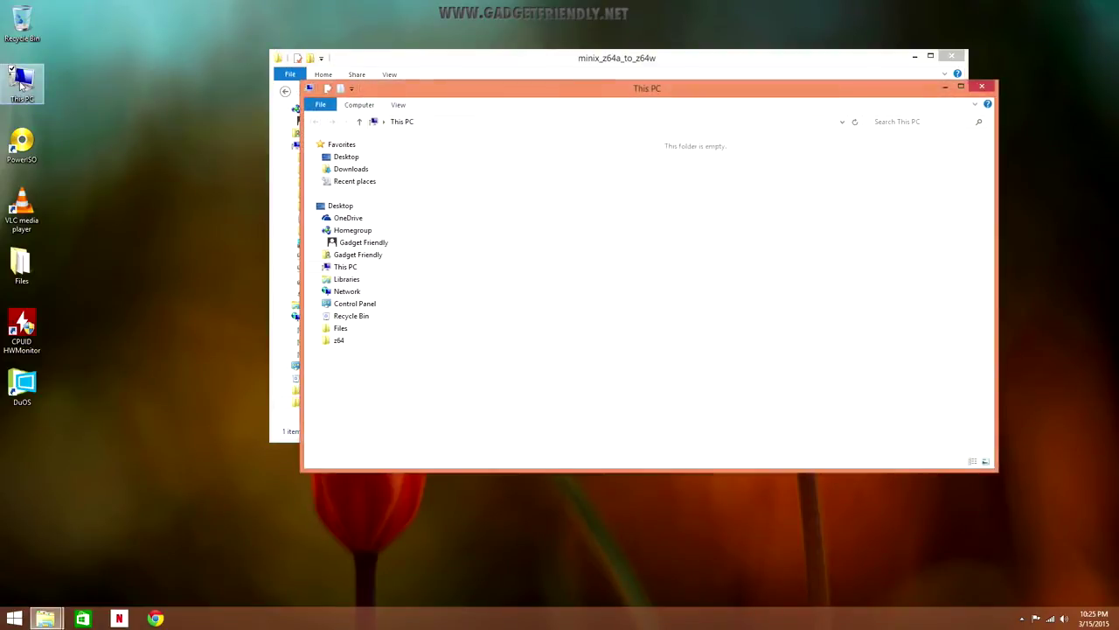
double_click(735, 248)
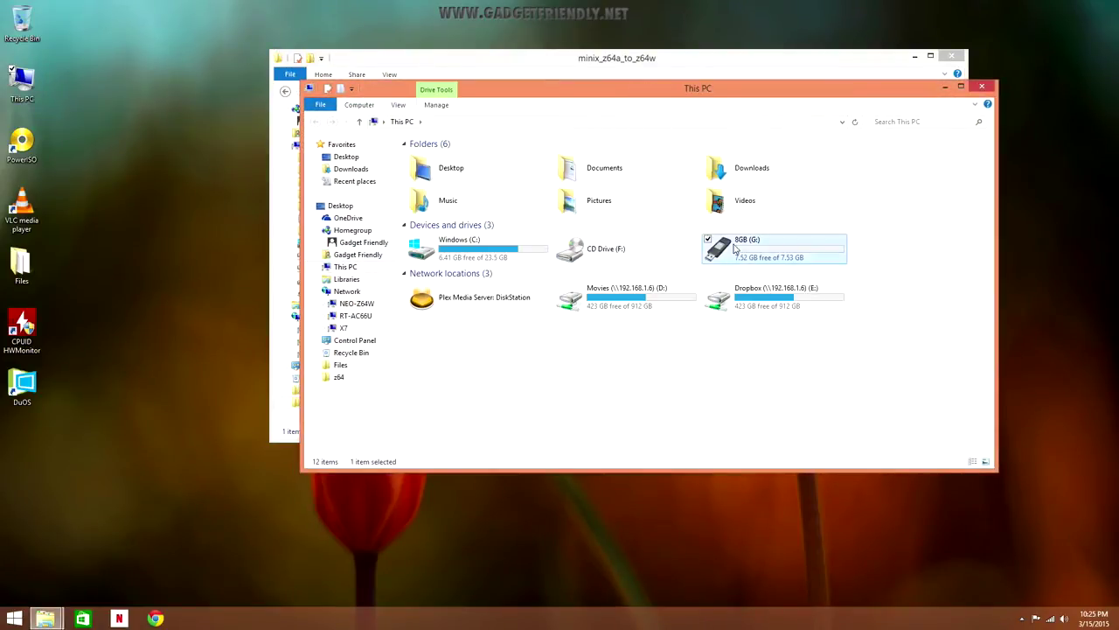
right_click(522, 246)
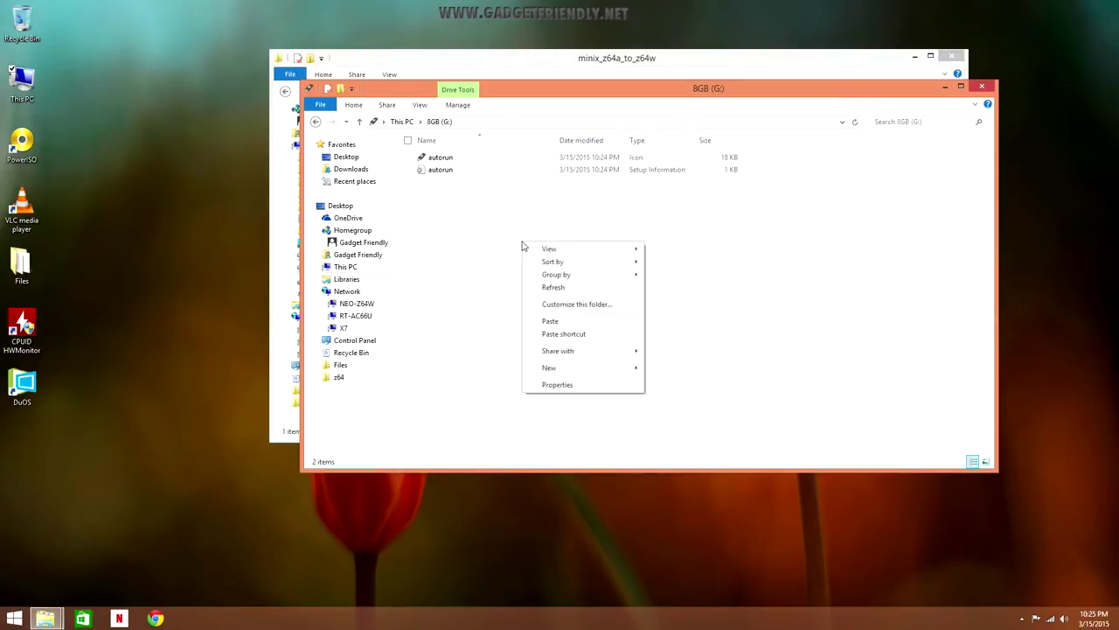
click(564, 324)
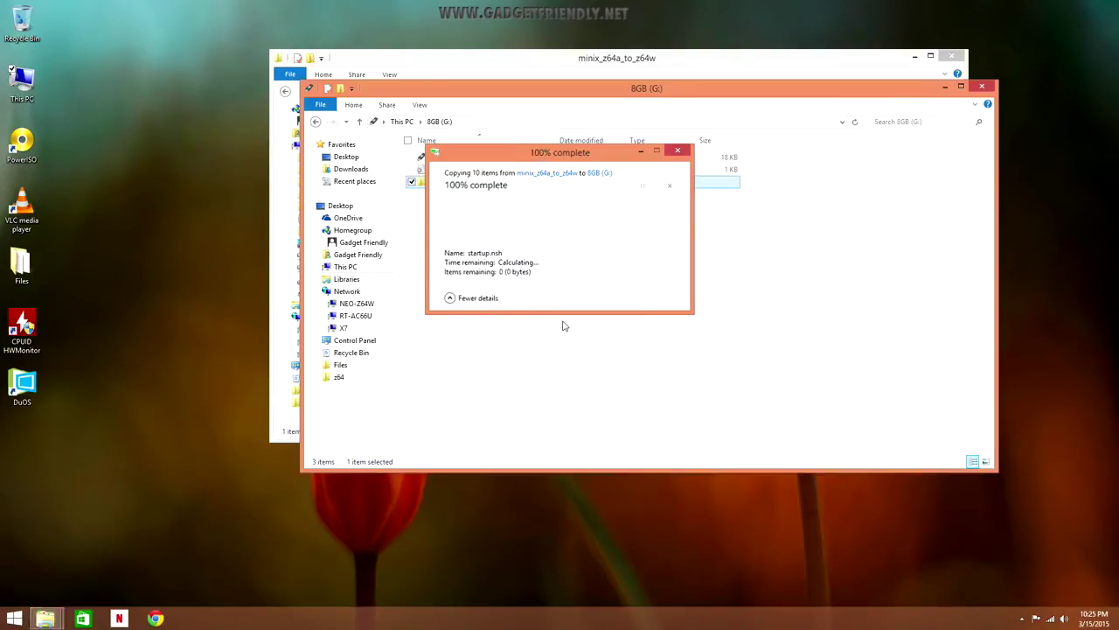
click(558, 290)
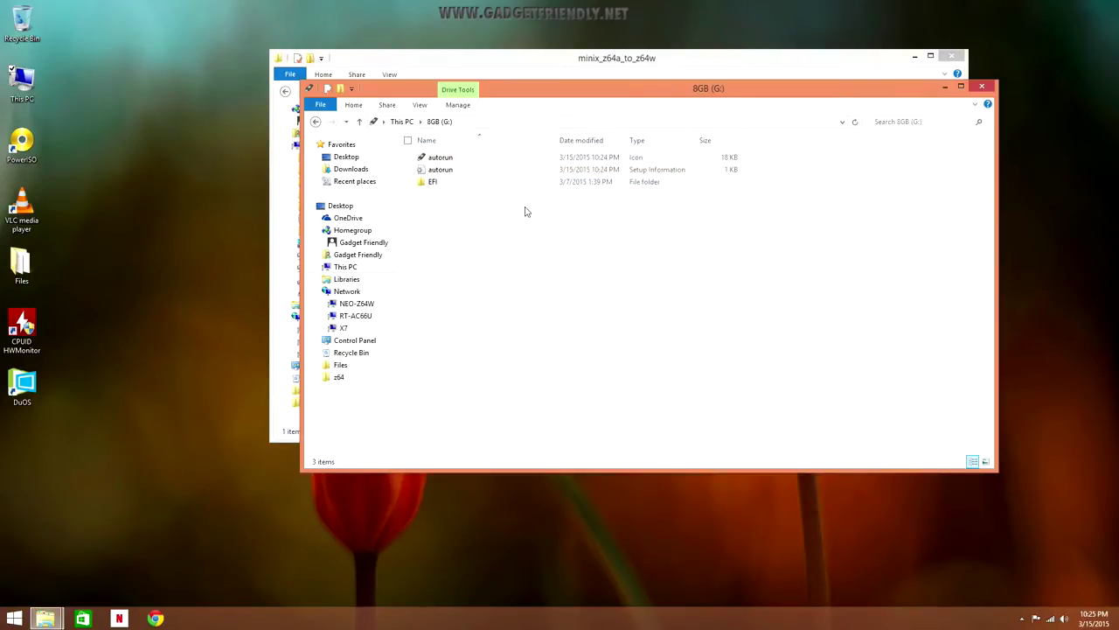
Check the drive's EFI\BOOT folder holds the 8 boot files, then close both windows
double_click(474, 183)
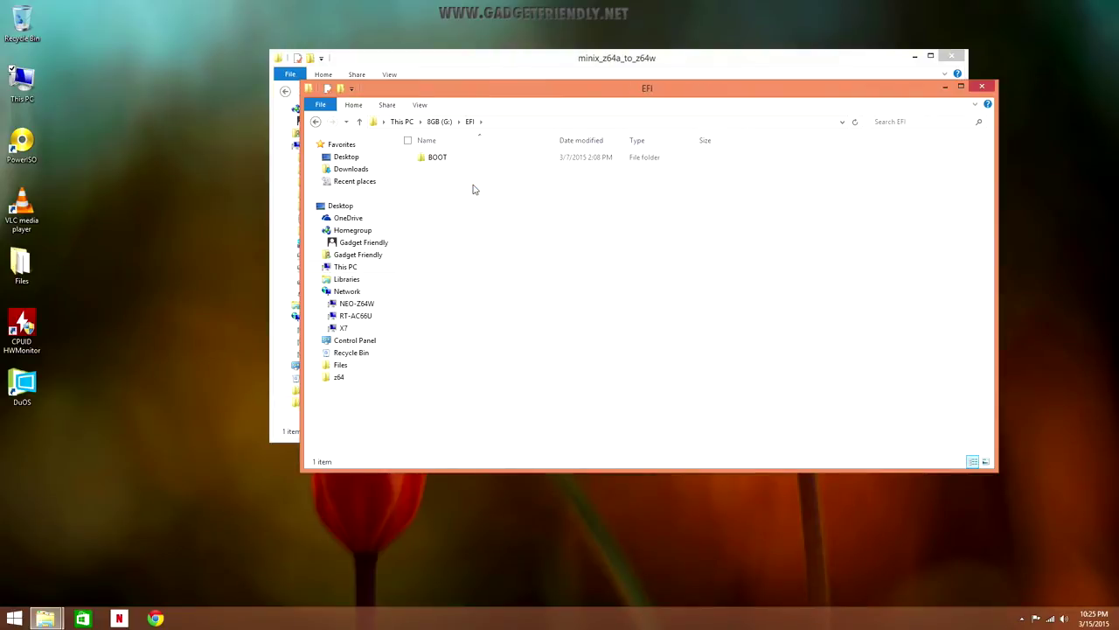
double_click(474, 161)
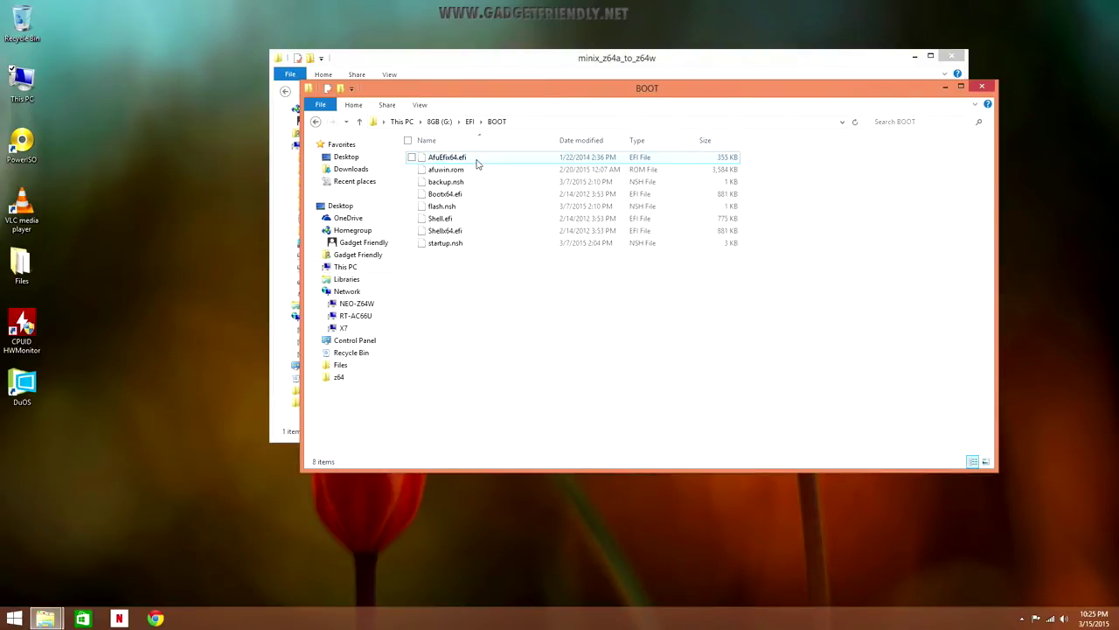
click(983, 88)
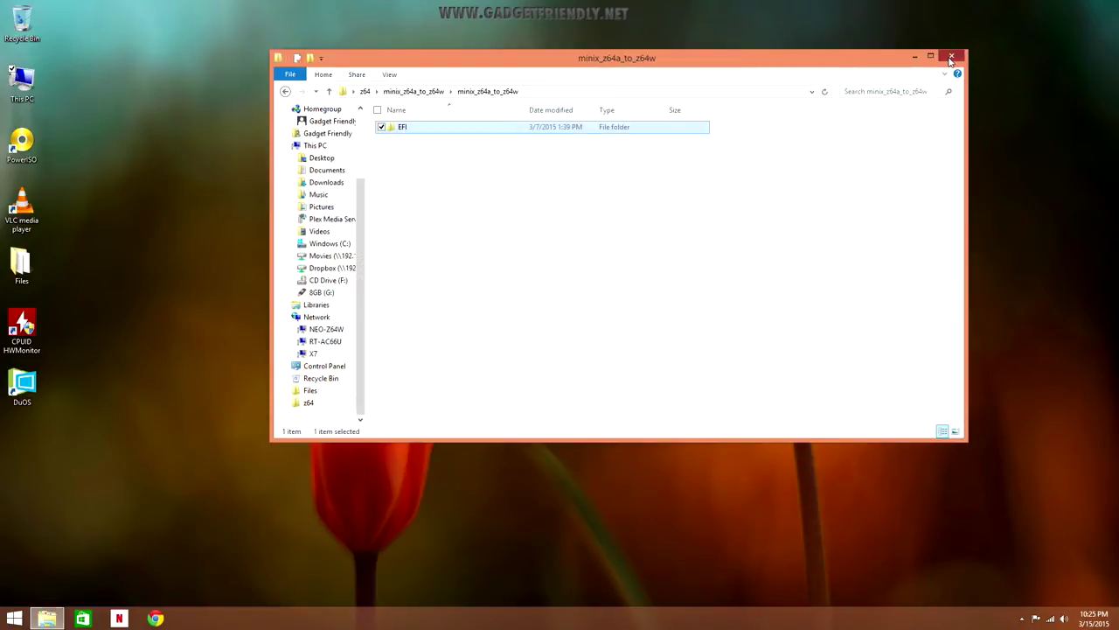
click(952, 58)
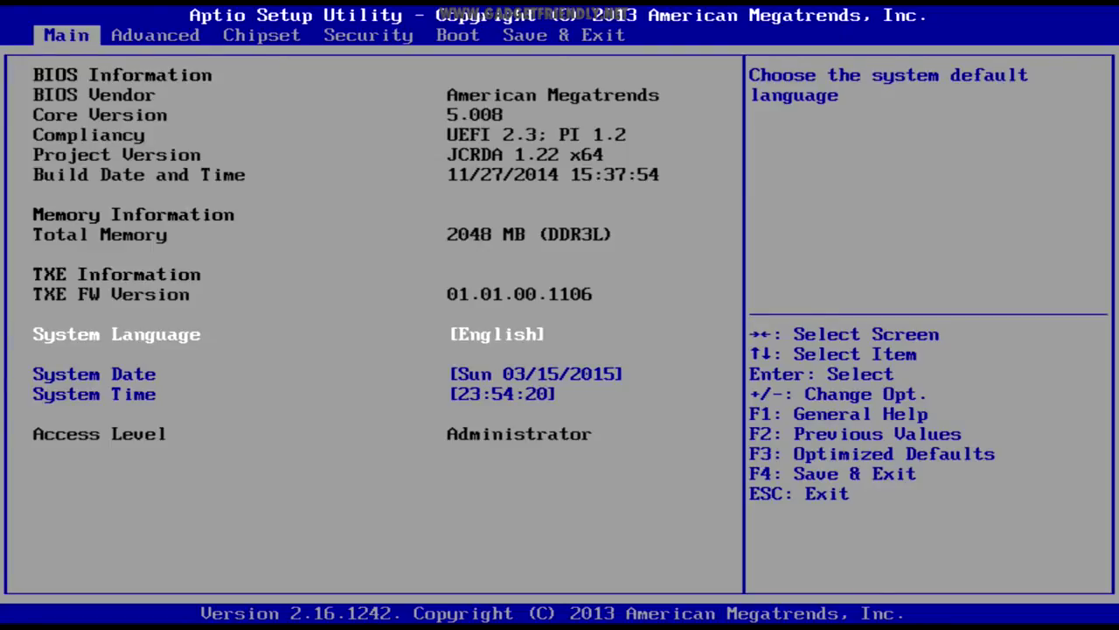
On the Save & Exit page, pick Boot Override 'UEFI: Built-in EFI Shell'
key(Right)
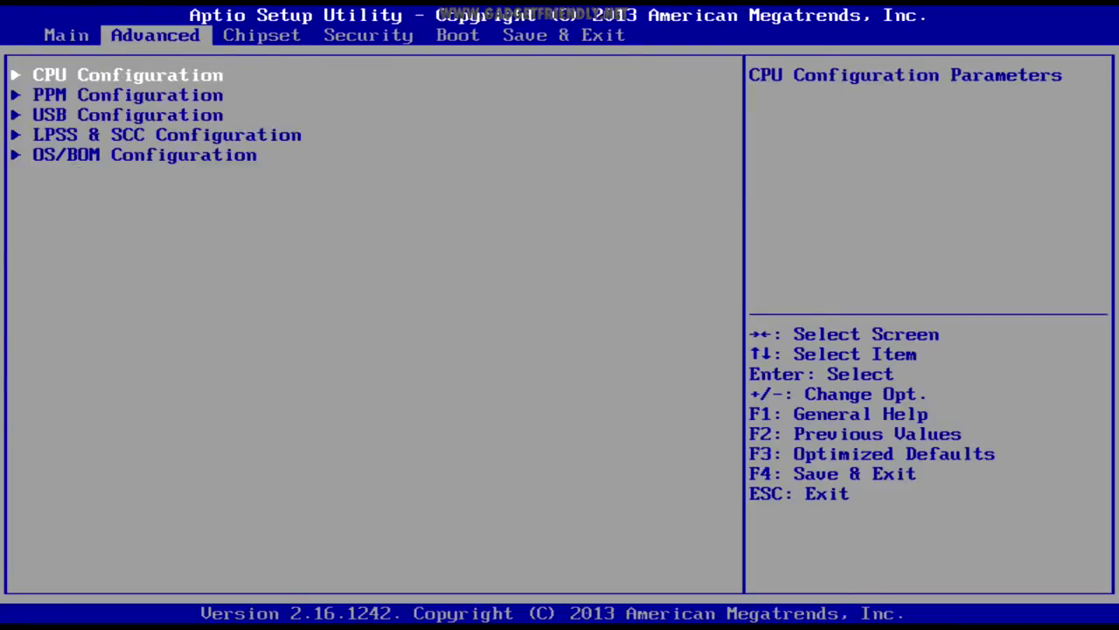
key(Right)
key(Right)
key(Right)
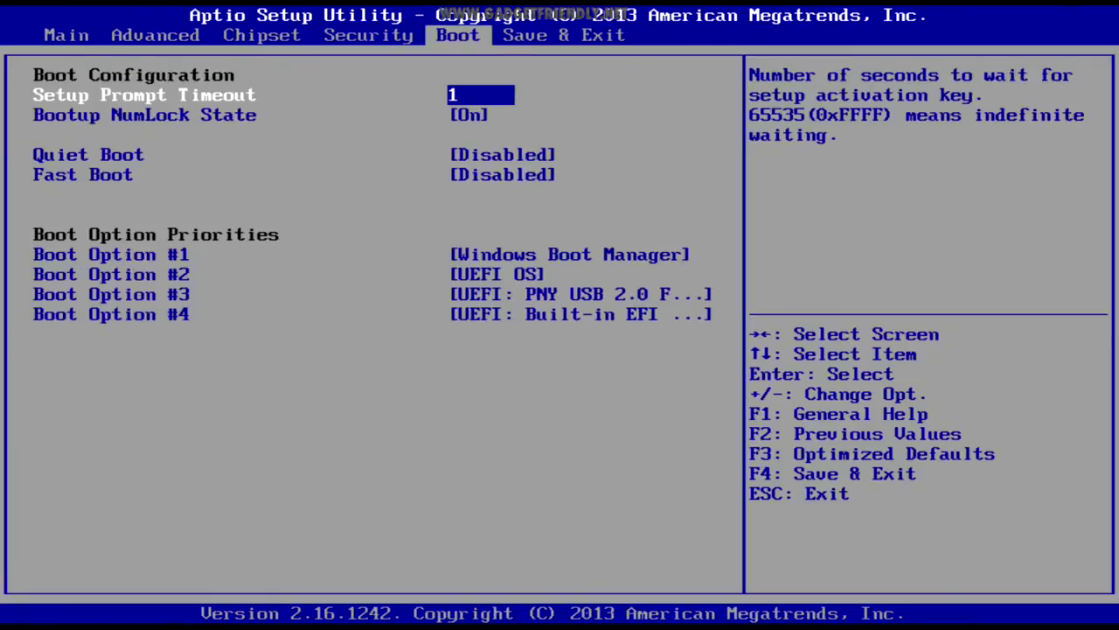
key(Right)
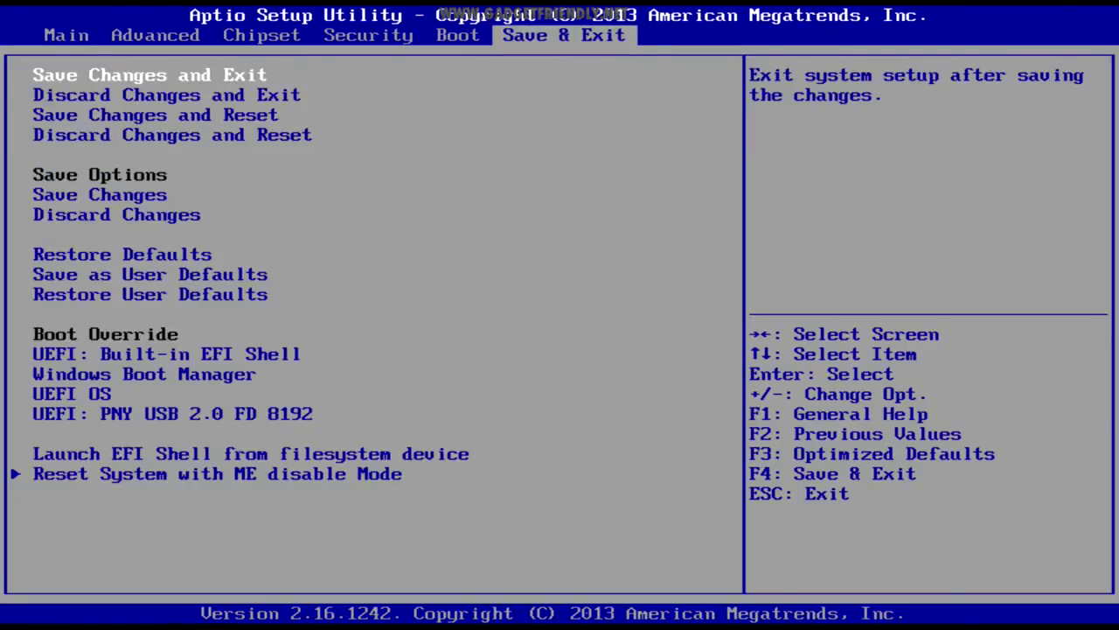
key(Down)
key(Down)
key(Down)
key(Down)
key(Down)
key(Down)
key(Down)
key(Down)
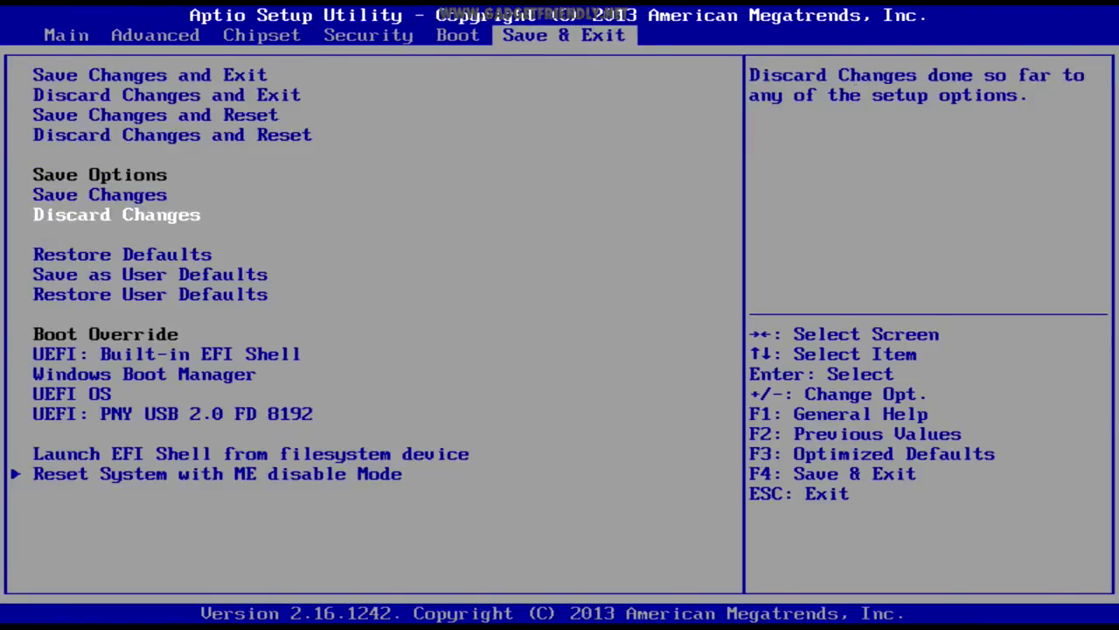
key(Down)
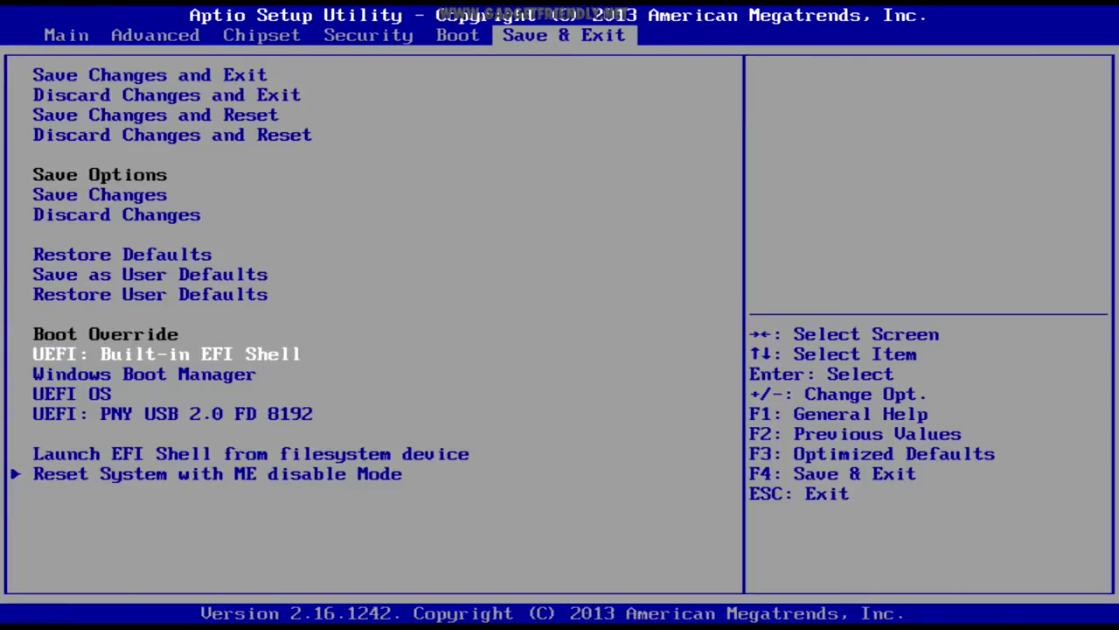
key(Return)
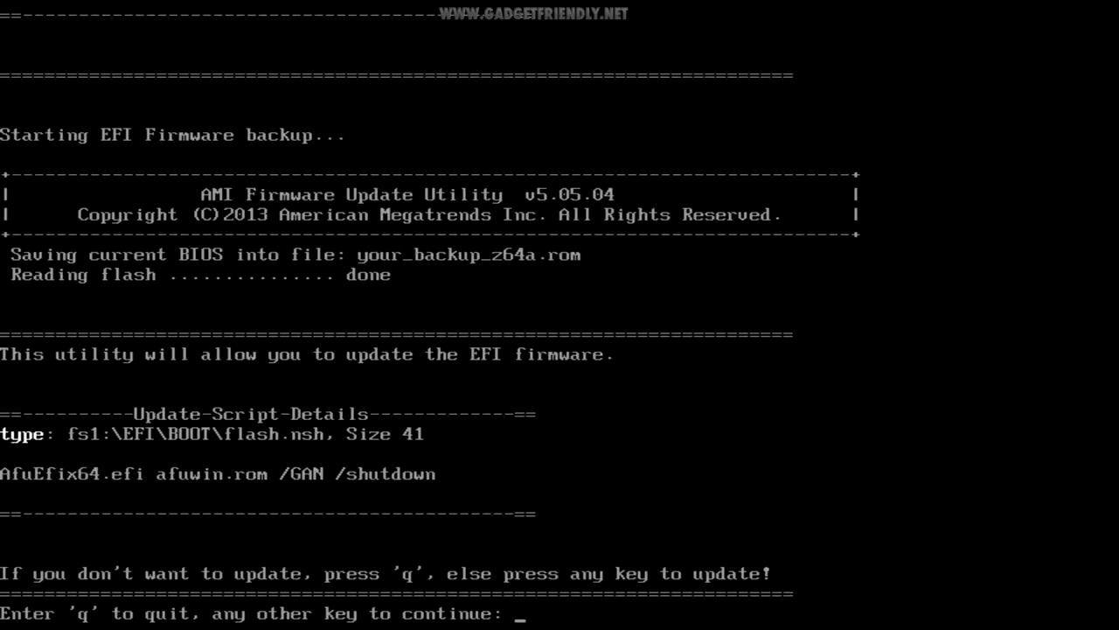
Confirm the flash.nsh prompt to start the AMI EFI firmware update
key(Return)
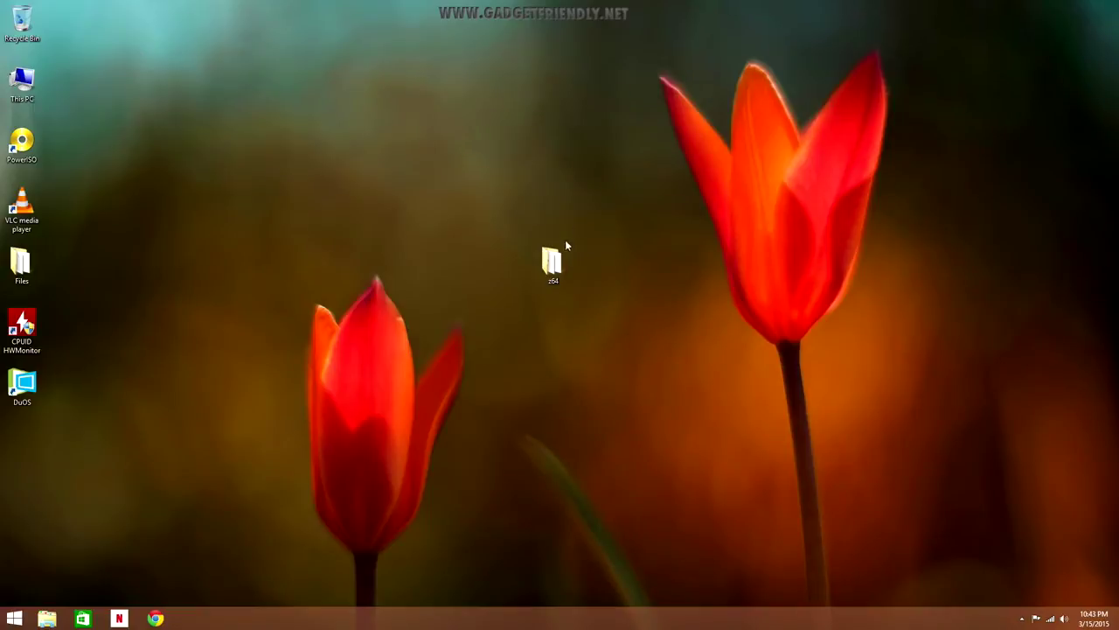
Open the z64 folder and let rufus-2.0 run with administrator rights
click(554, 261)
double_click(554, 262)
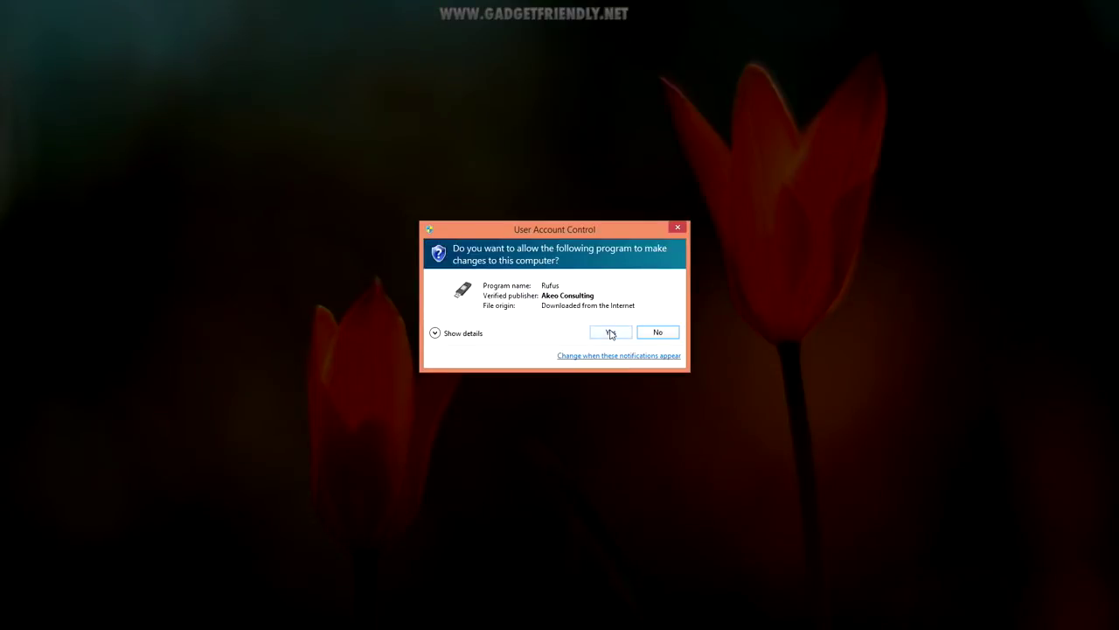
click(610, 333)
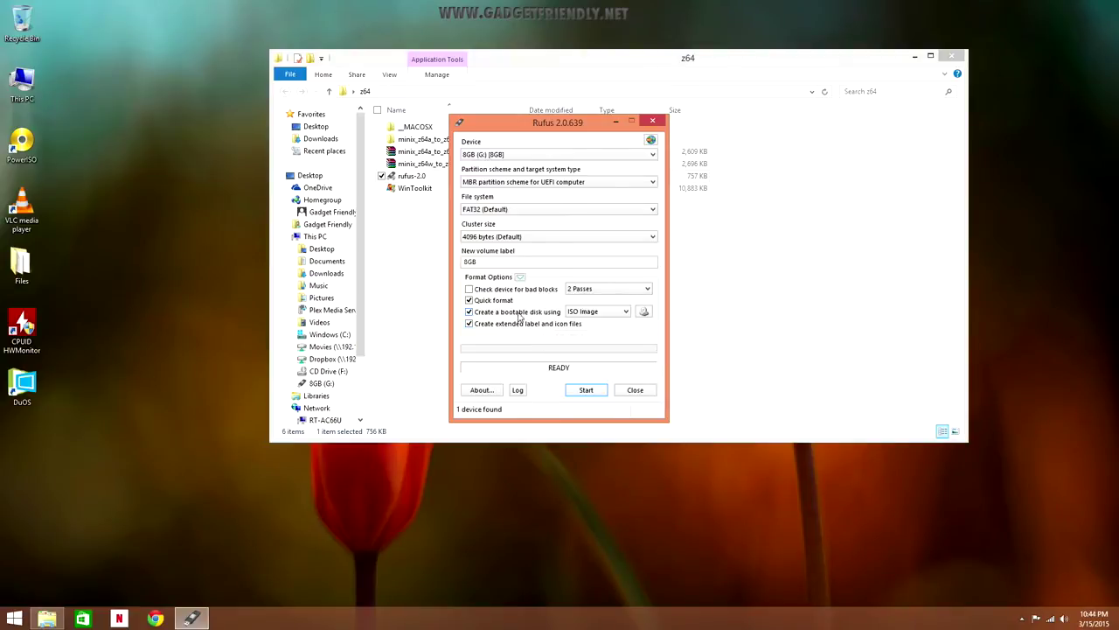
Load Windows 8.1 Pro.iso from Files and write it to the 8GB drive, accepting the wipe
click(643, 312)
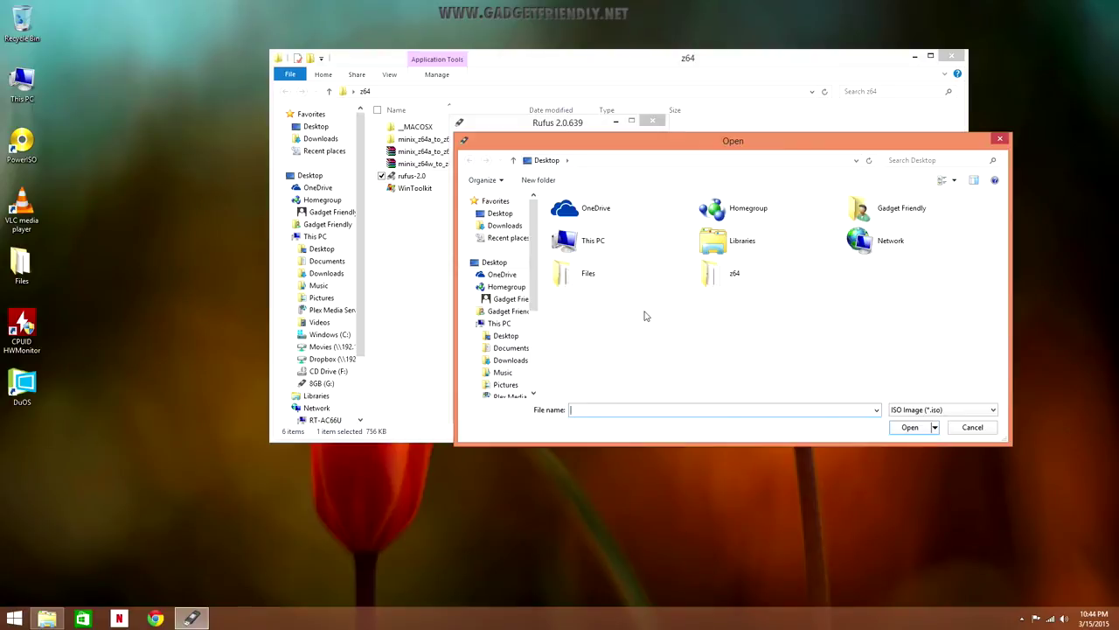
double_click(579, 276)
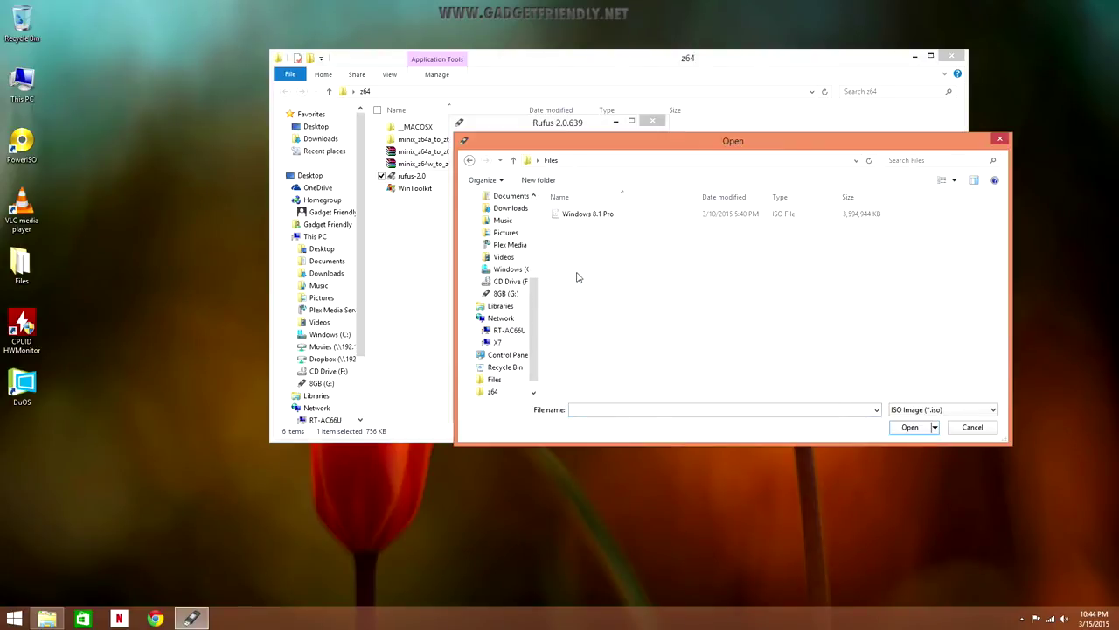
click(584, 219)
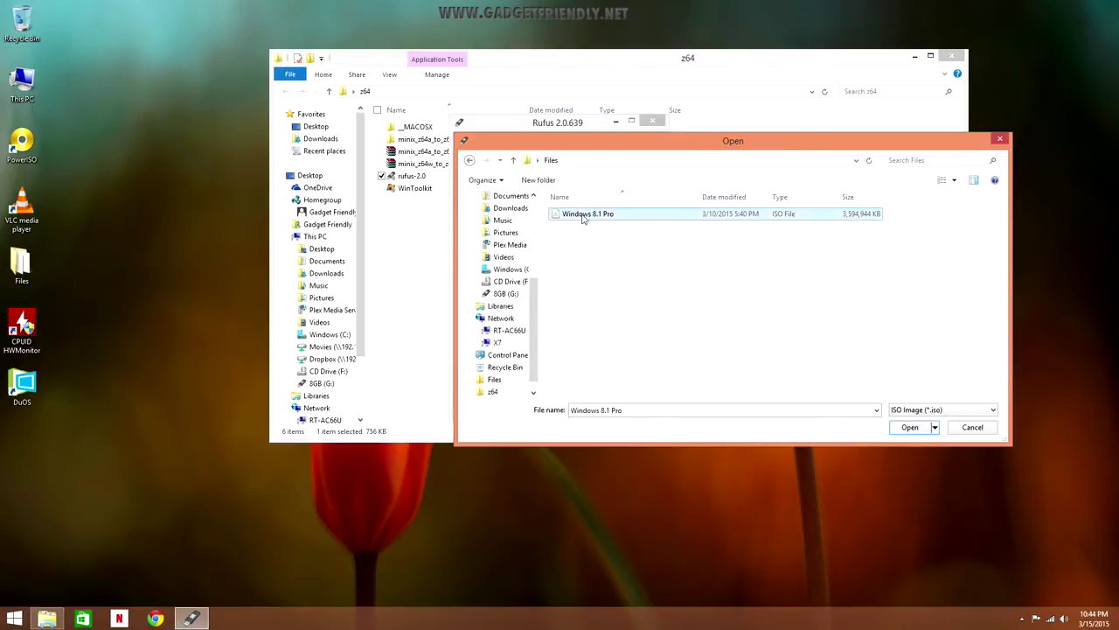
click(909, 427)
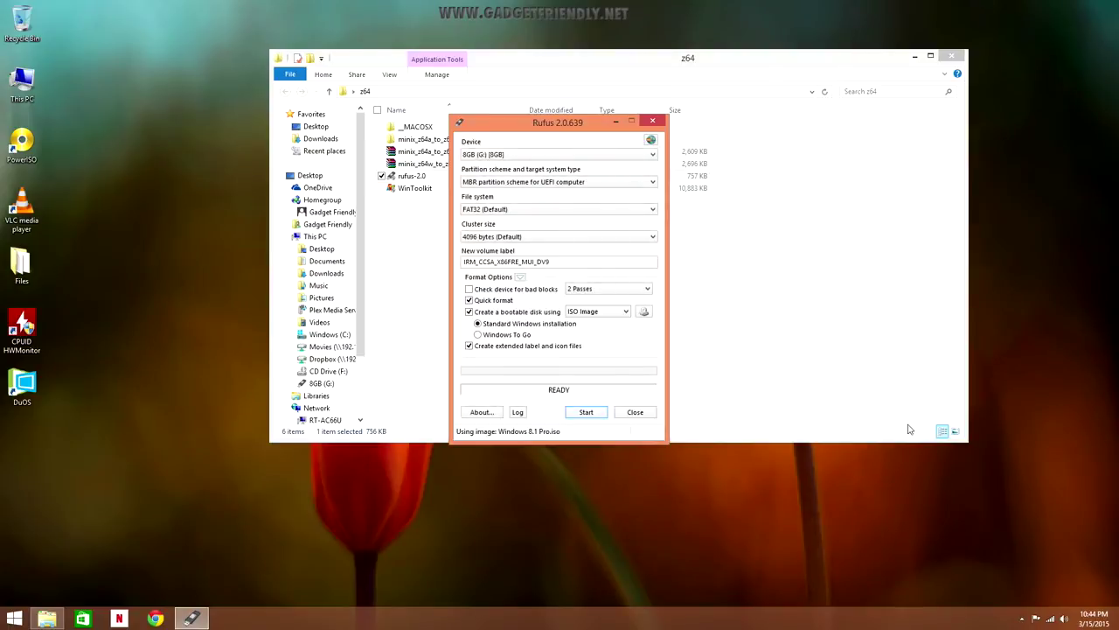
click(577, 419)
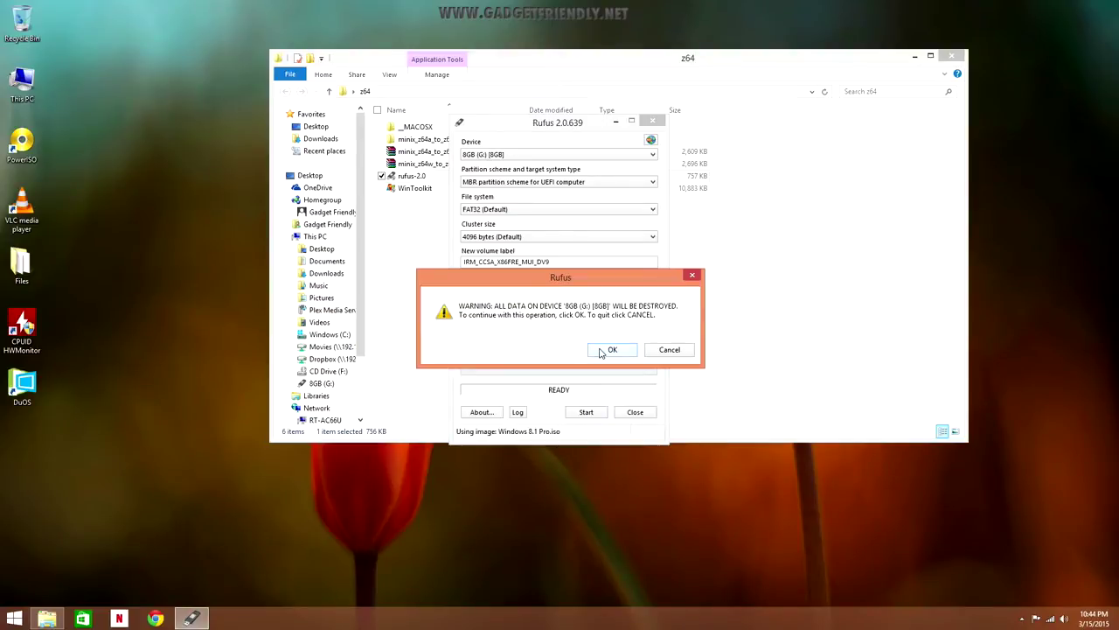
click(602, 352)
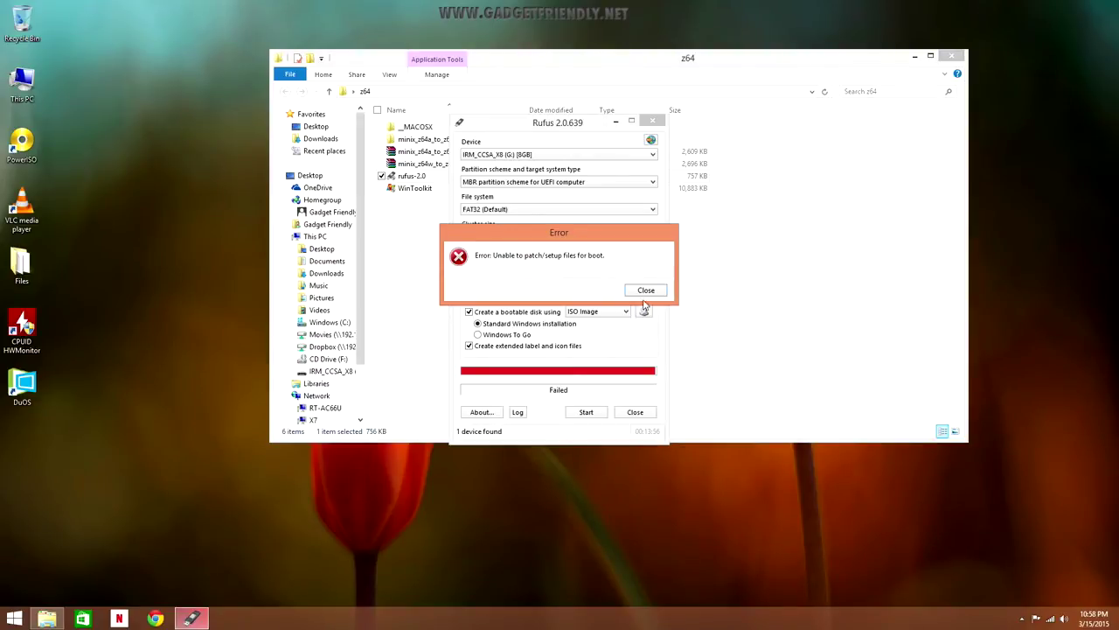
Dismiss the 'Unable to patch/setup files for boot' error, then close Rufus and z64
click(648, 289)
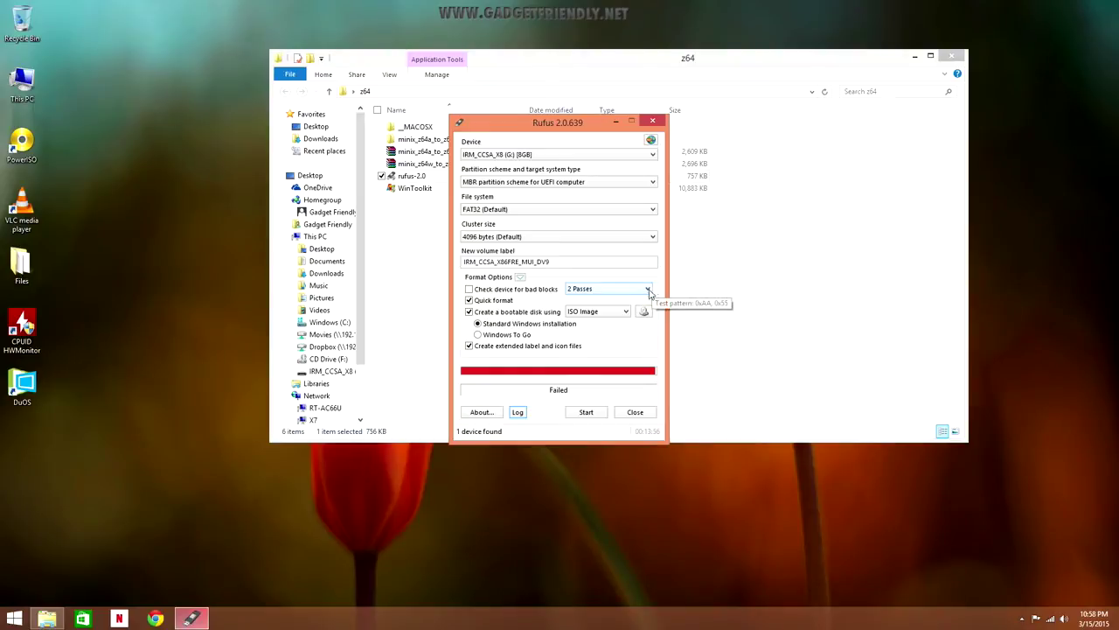
click(629, 414)
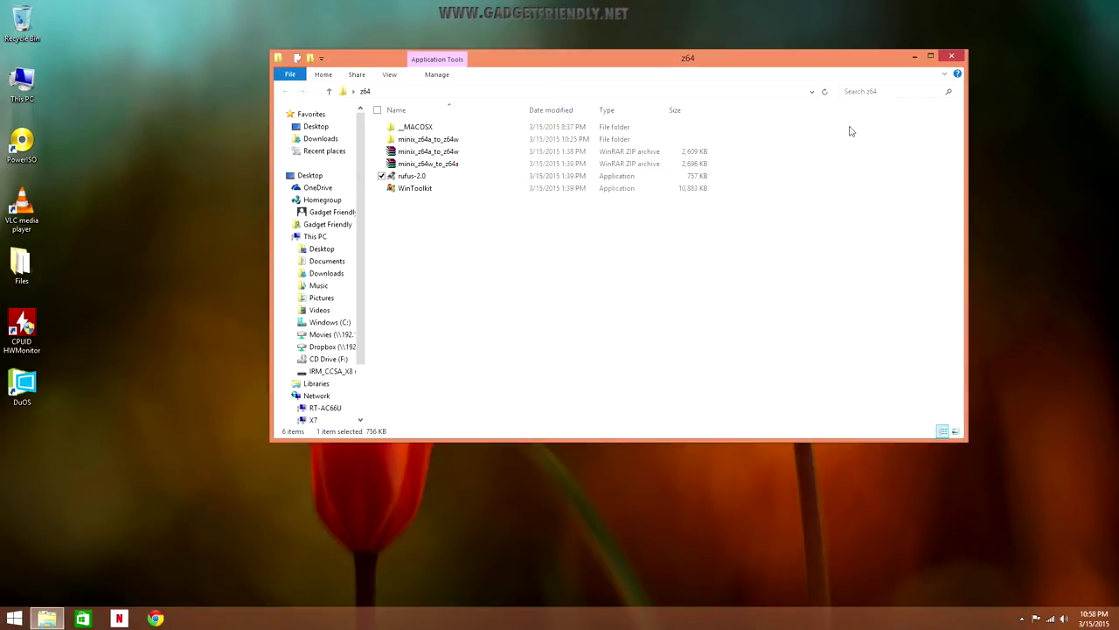
click(948, 57)
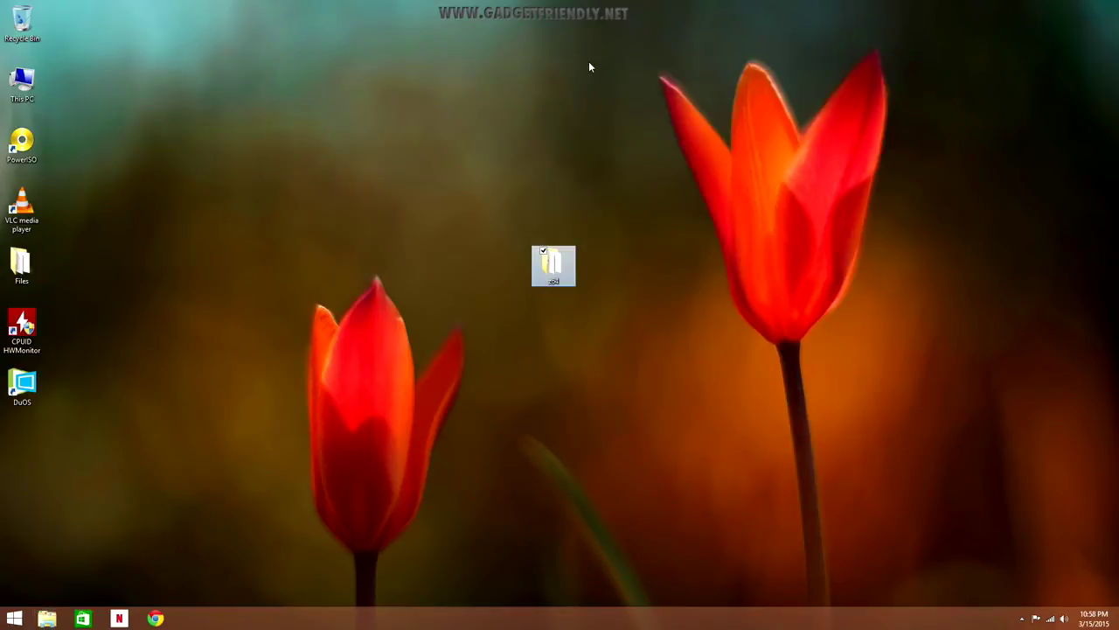
Open the IRM_CCSA_X8 (G:) drive's efi\boot folder, confirm bootia32.efi, and close it
double_click(20, 84)
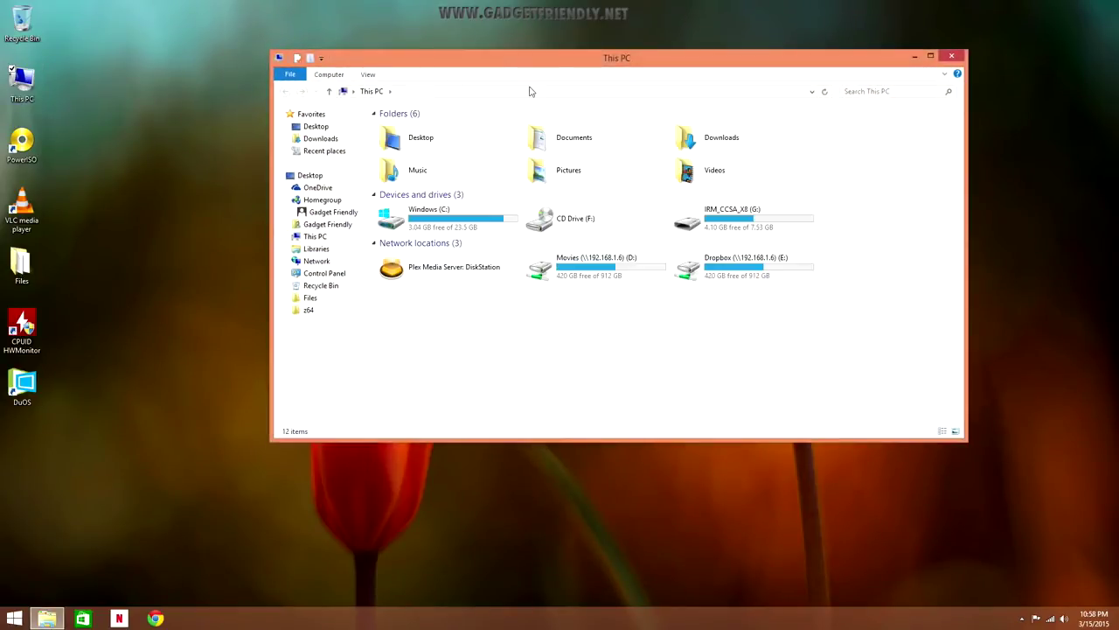
click(721, 225)
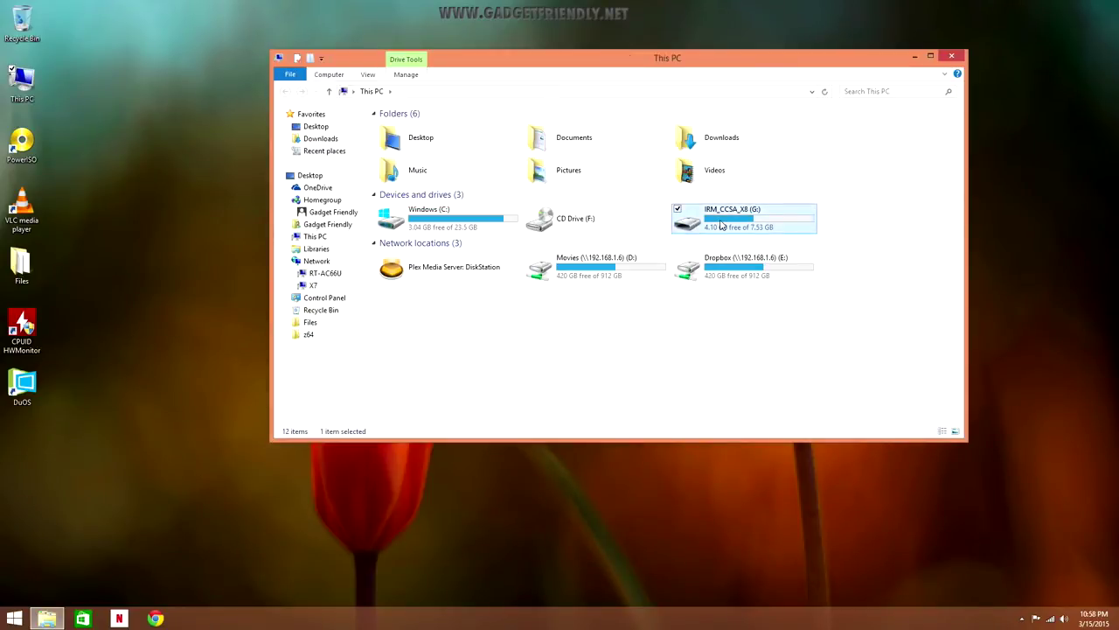
double_click(720, 225)
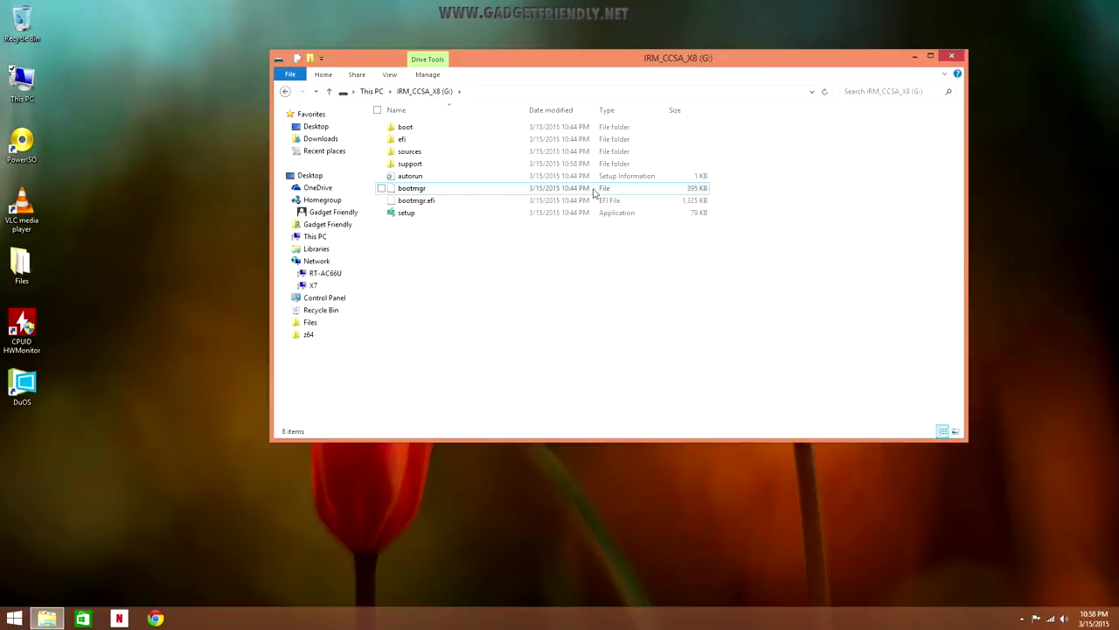
double_click(470, 140)
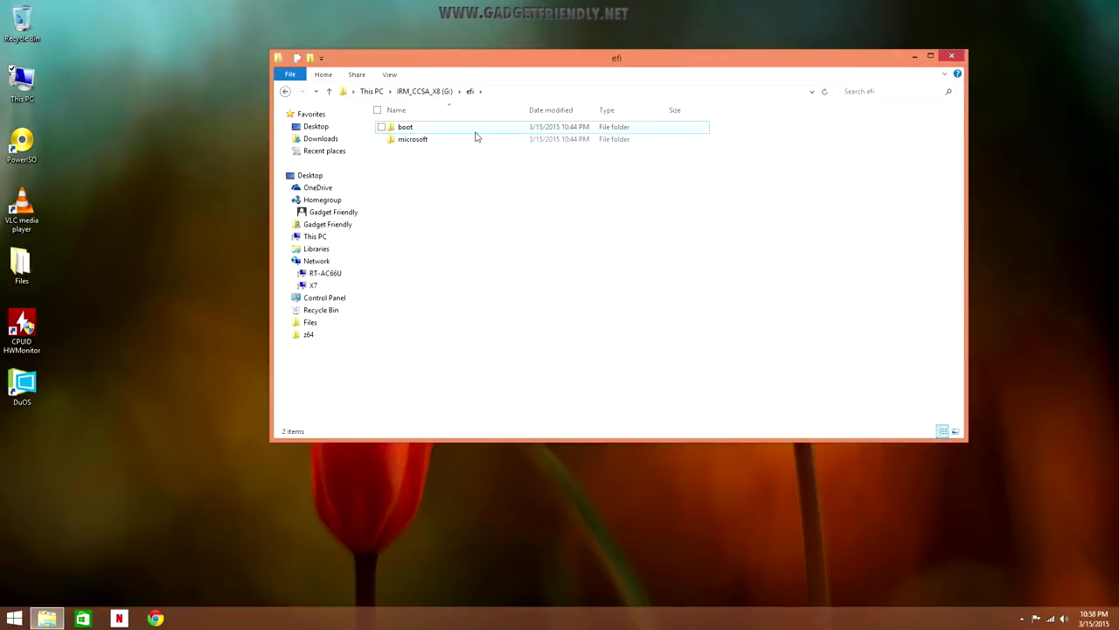
double_click(481, 129)
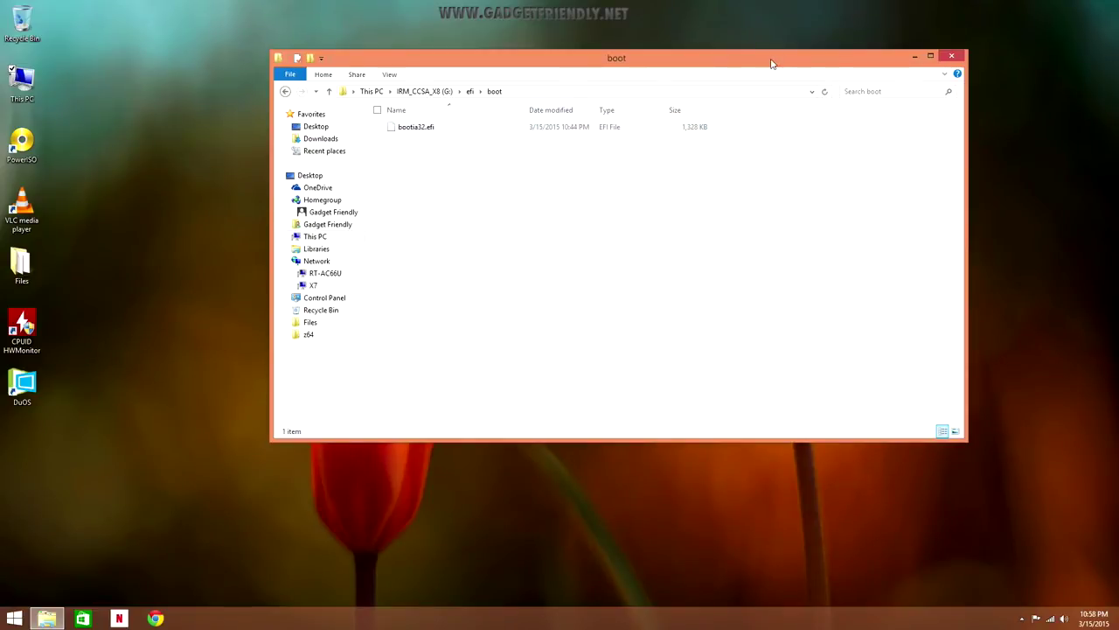
click(950, 57)
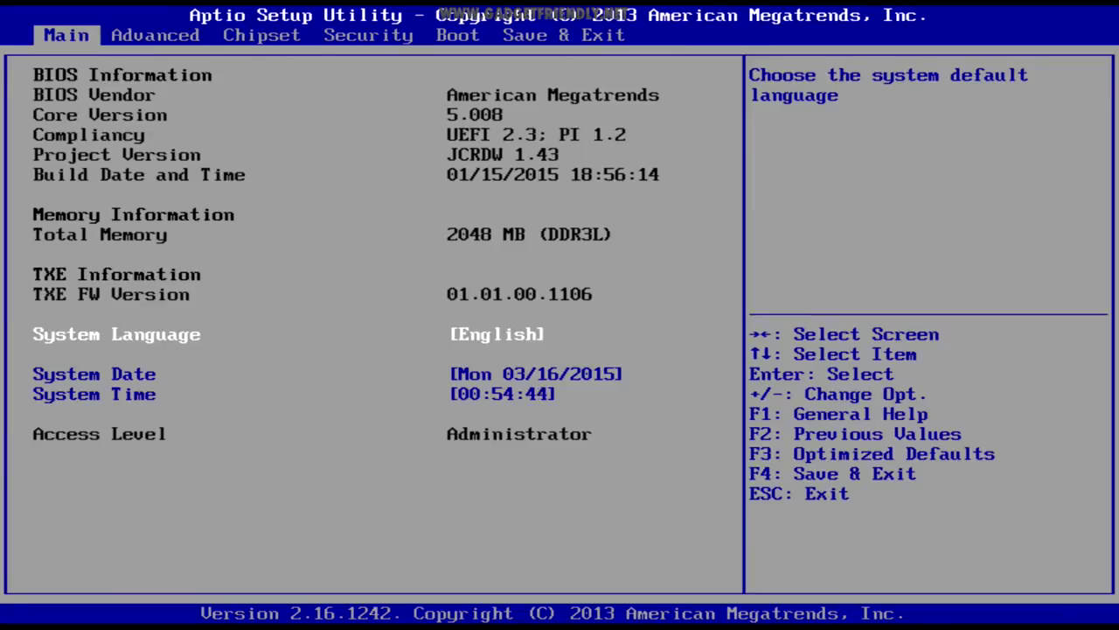
Move to Save & Exit and launch the 'UEFI: Built-in EFI Shell' boot override
key(Right)
key(Right)
key(Right)
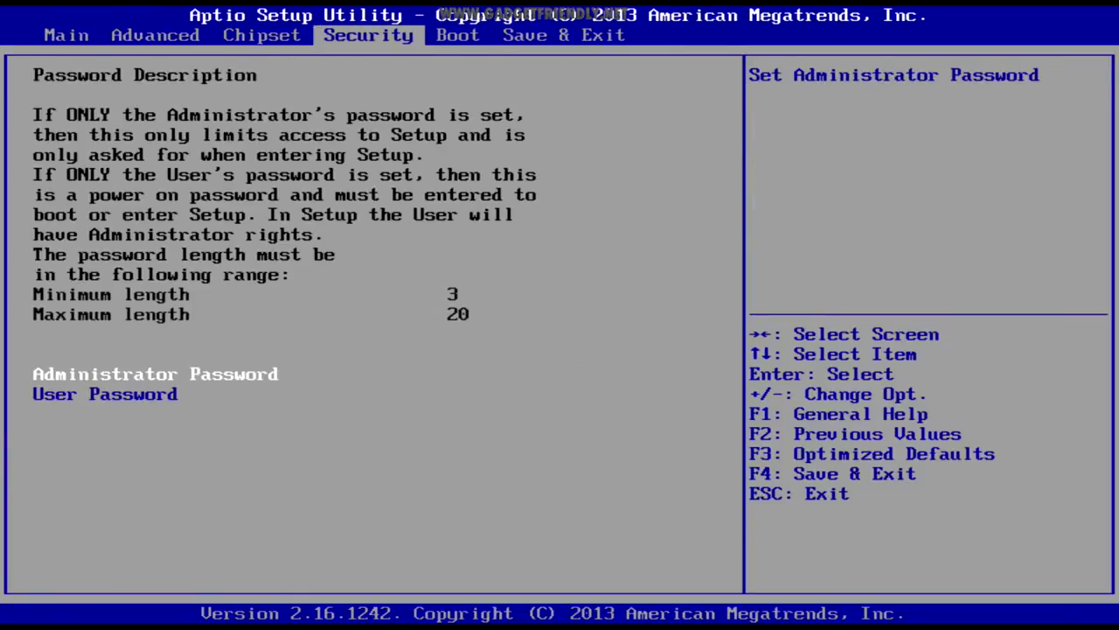
key(Right)
key(Right)
key(Down)
key(Down)
key(Down)
key(Down)
key(Down)
key(Down)
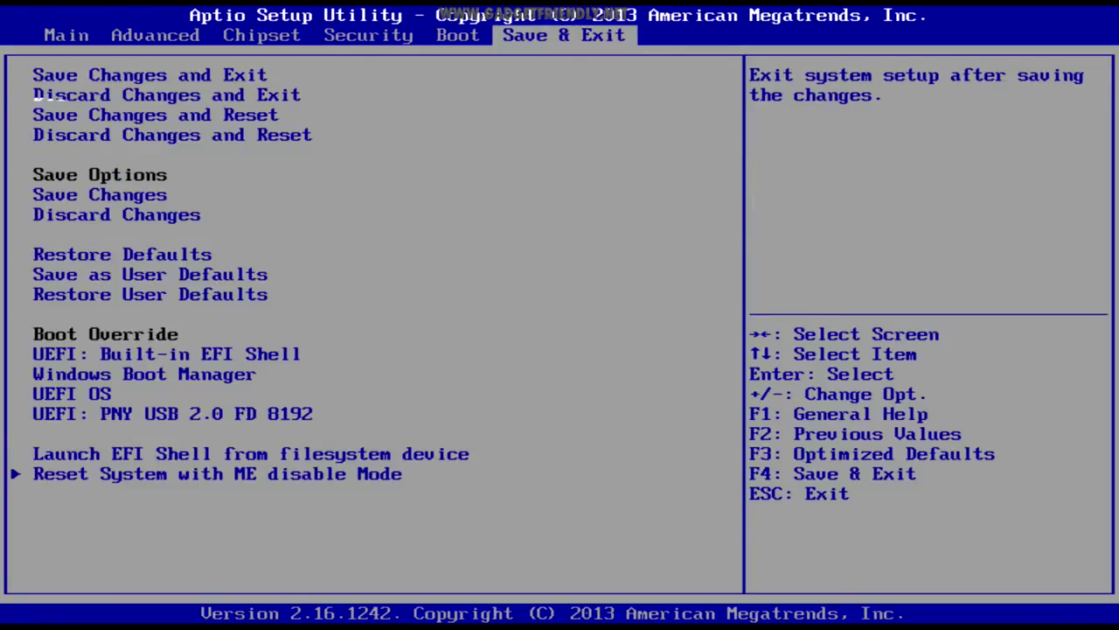
key(Down)
key(Down)
key(Down)
key(Down)
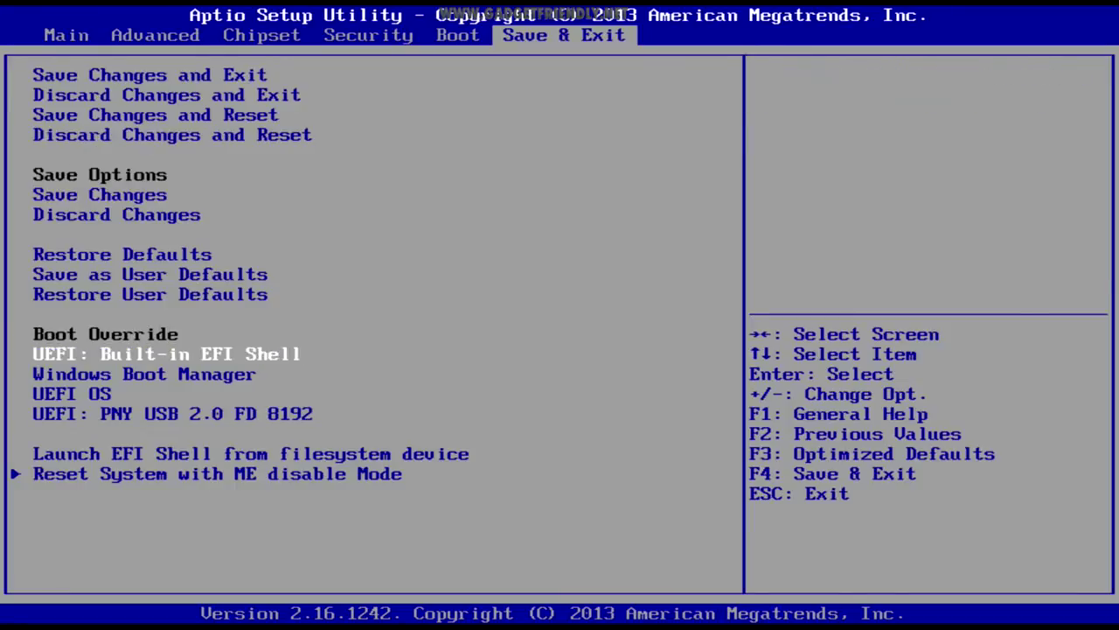
key(Up)
key(Return)
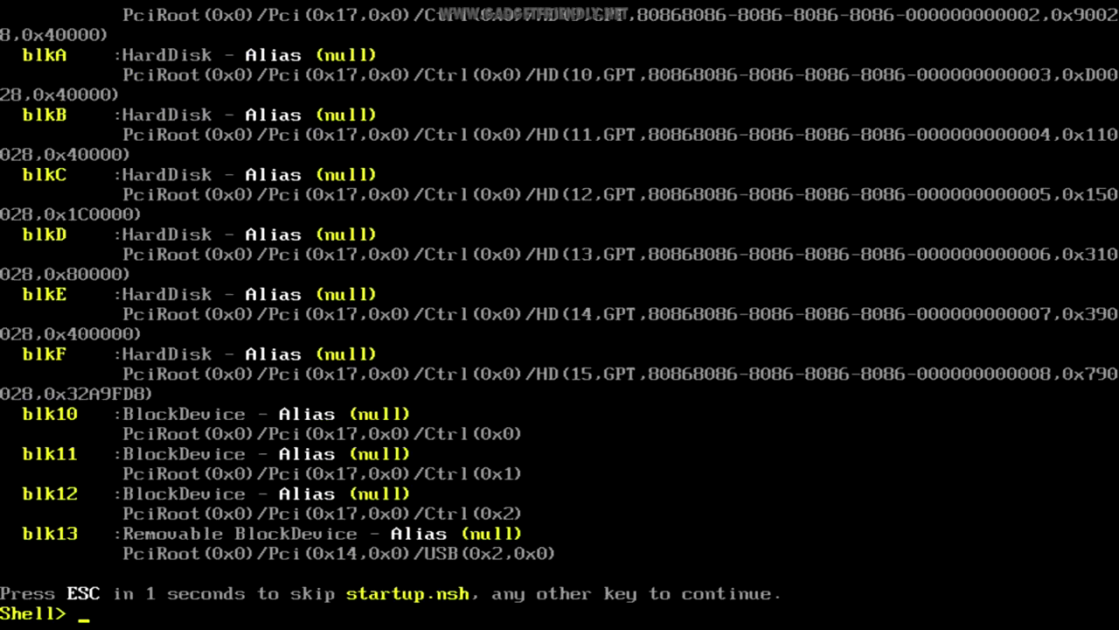
From blk1:, change into \EFI\BOOT\, list its files and run bootia32.efi
text(blk1:)
key(Return)
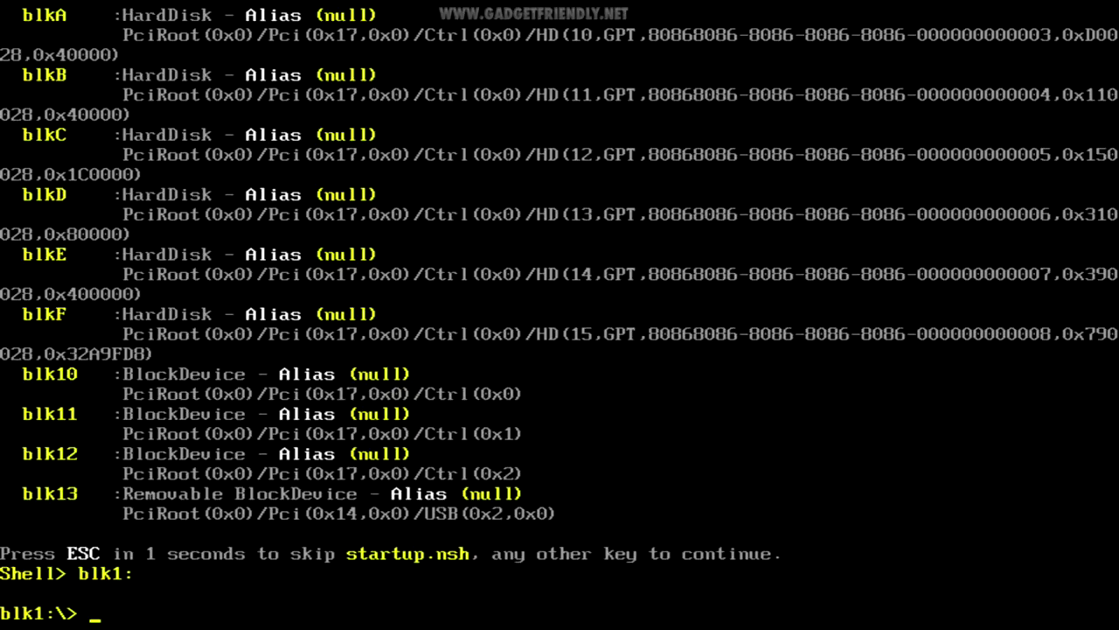
text(cd \)
text(B)
text(FI)
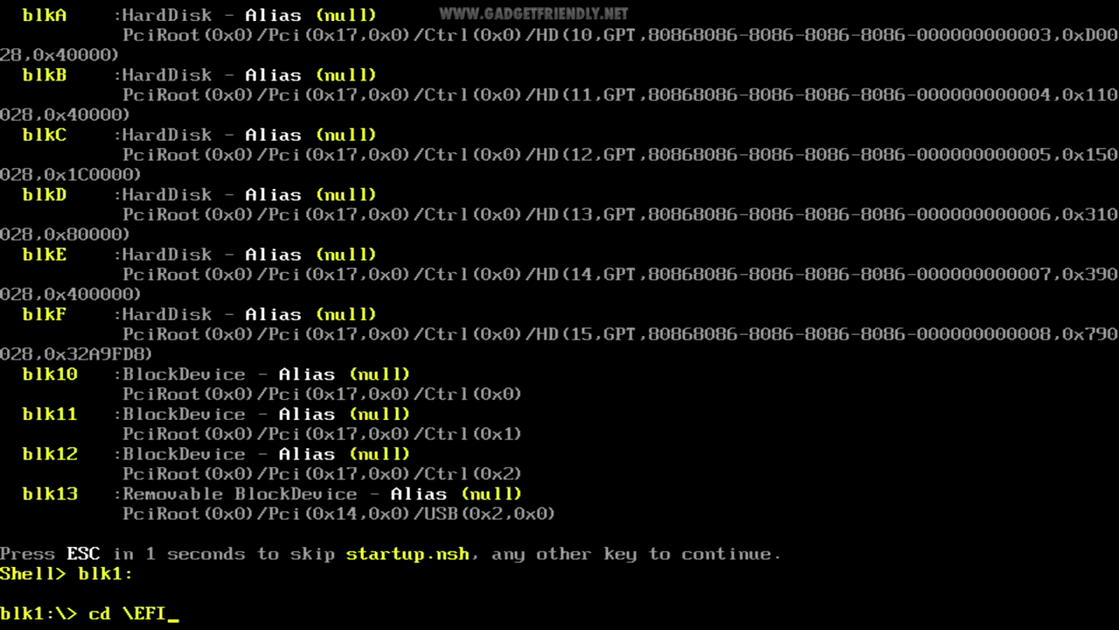
text(\BOOT\)
key(Return)
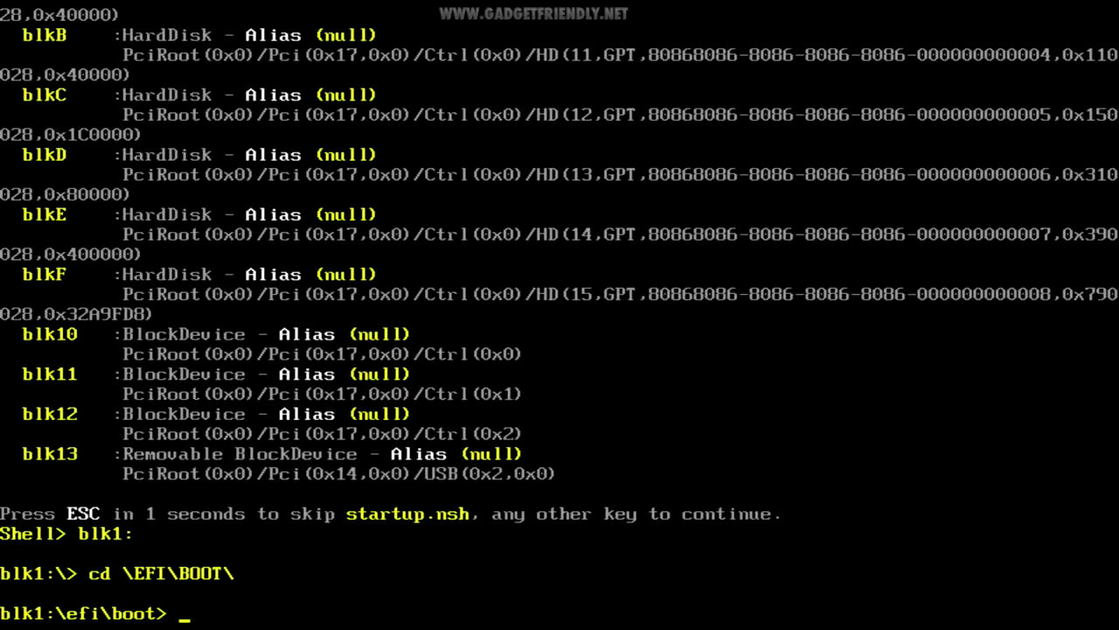
text(ls)
key(Return)
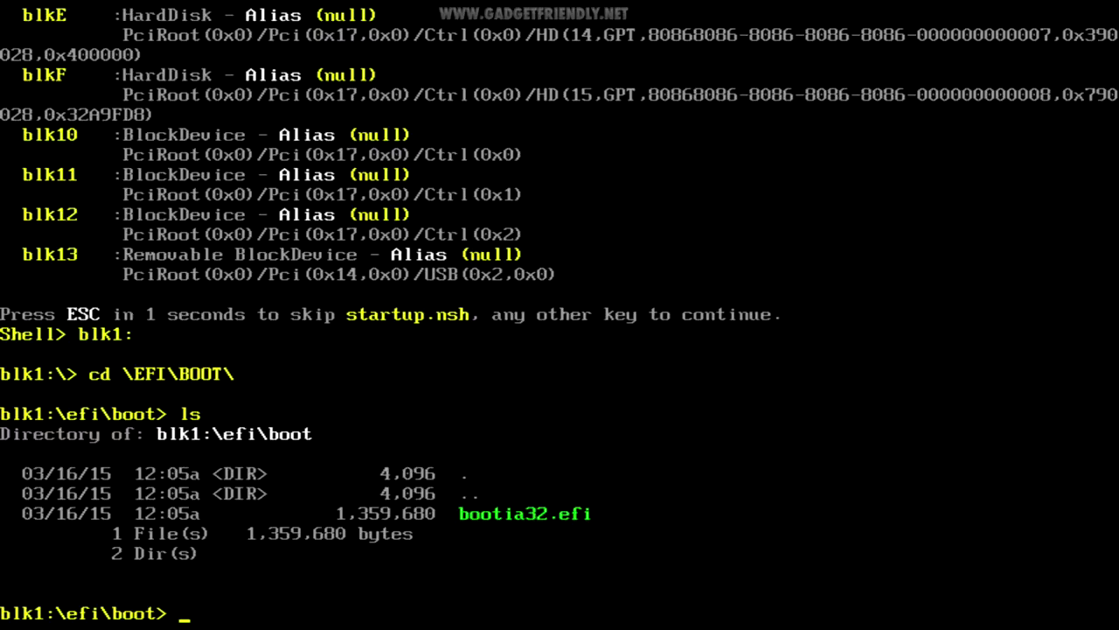
text(bootia32.efi)
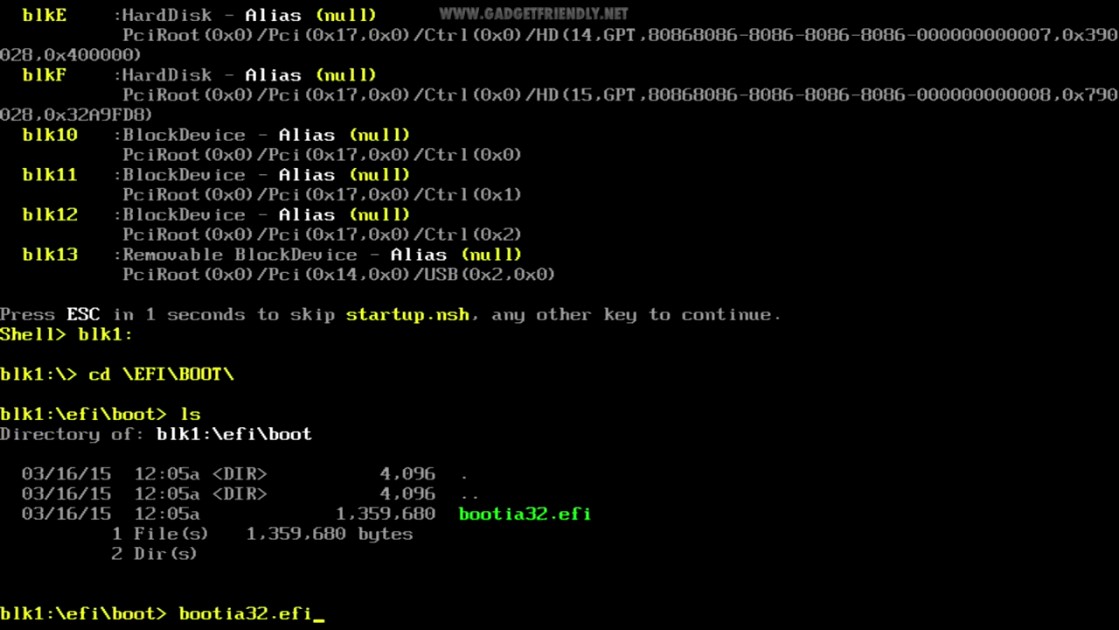
key(Return)
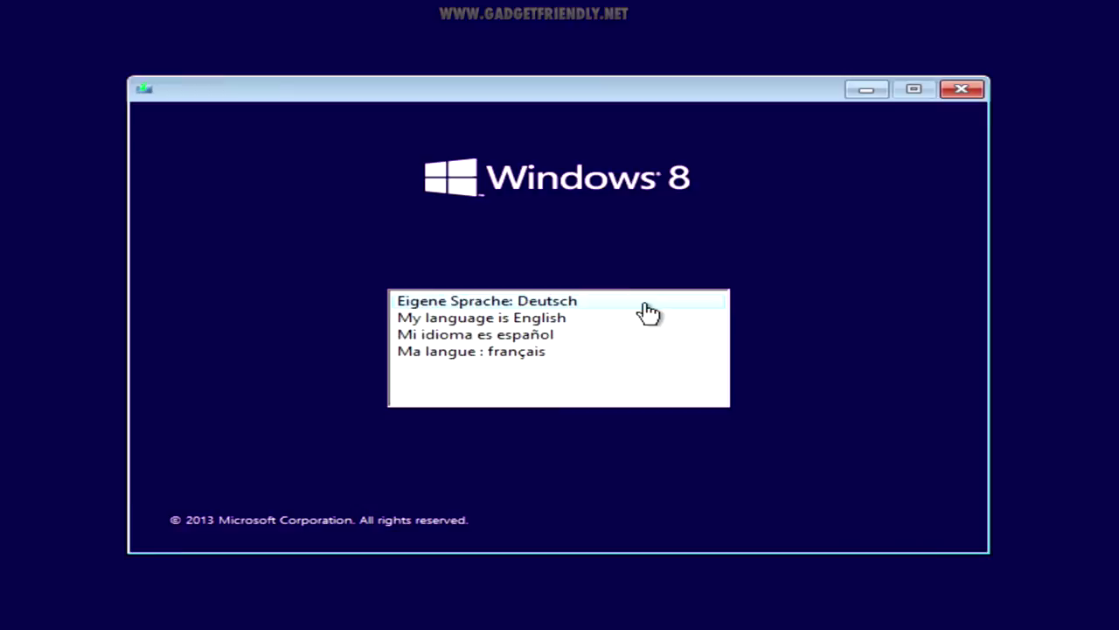
Choose English as the setup language and start Install now
click(603, 320)
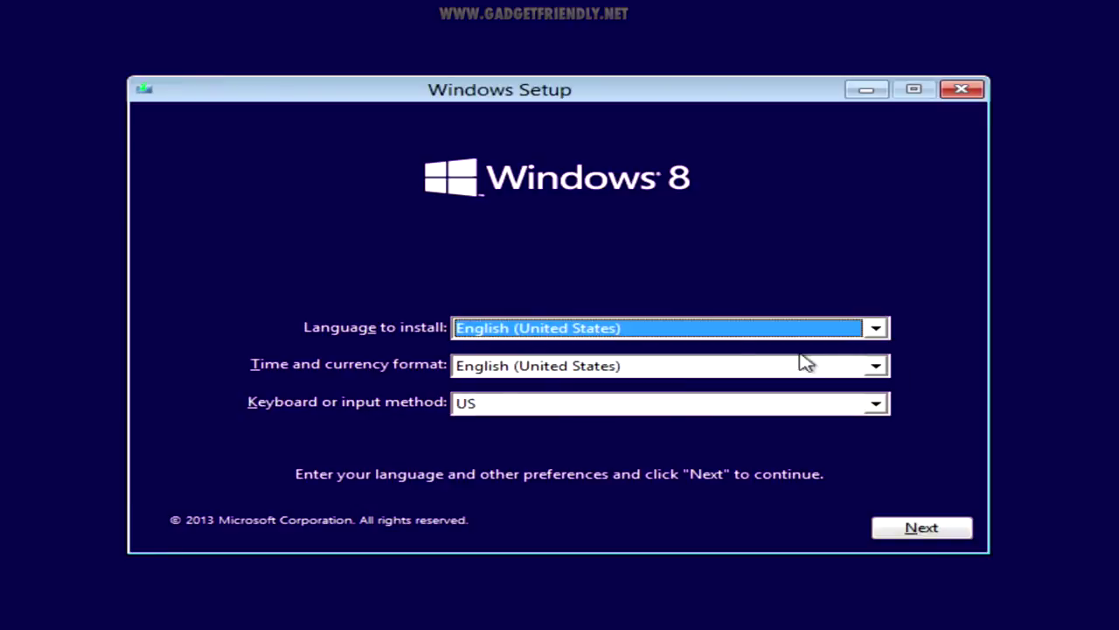
click(930, 523)
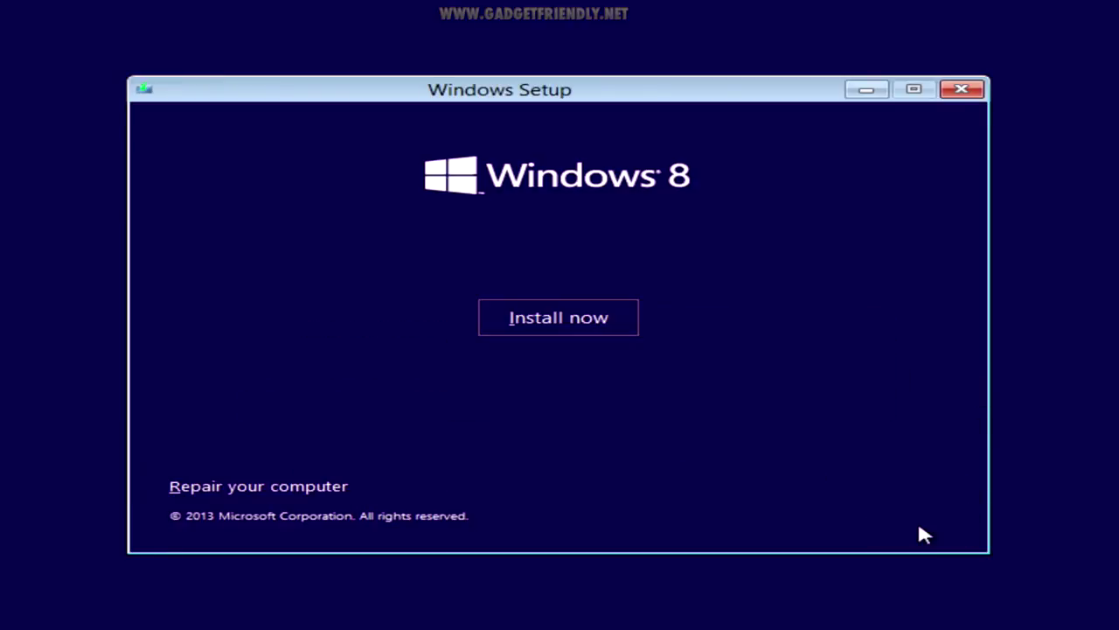
click(515, 319)
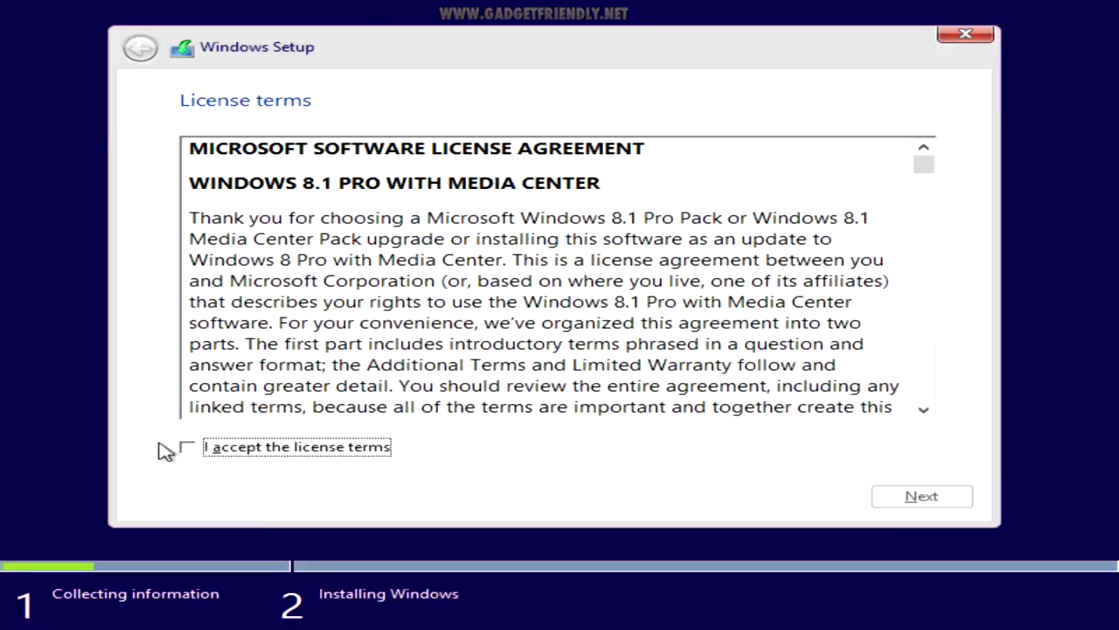
Accept the license terms and pick Custom: Install Windows only (advanced)
click(187, 448)
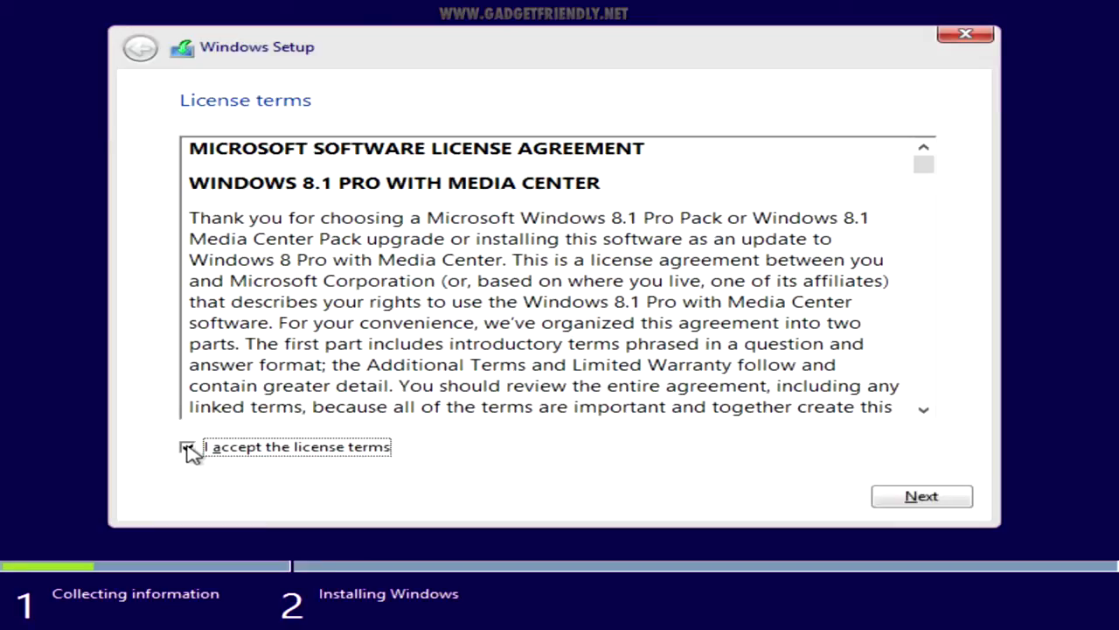
click(922, 497)
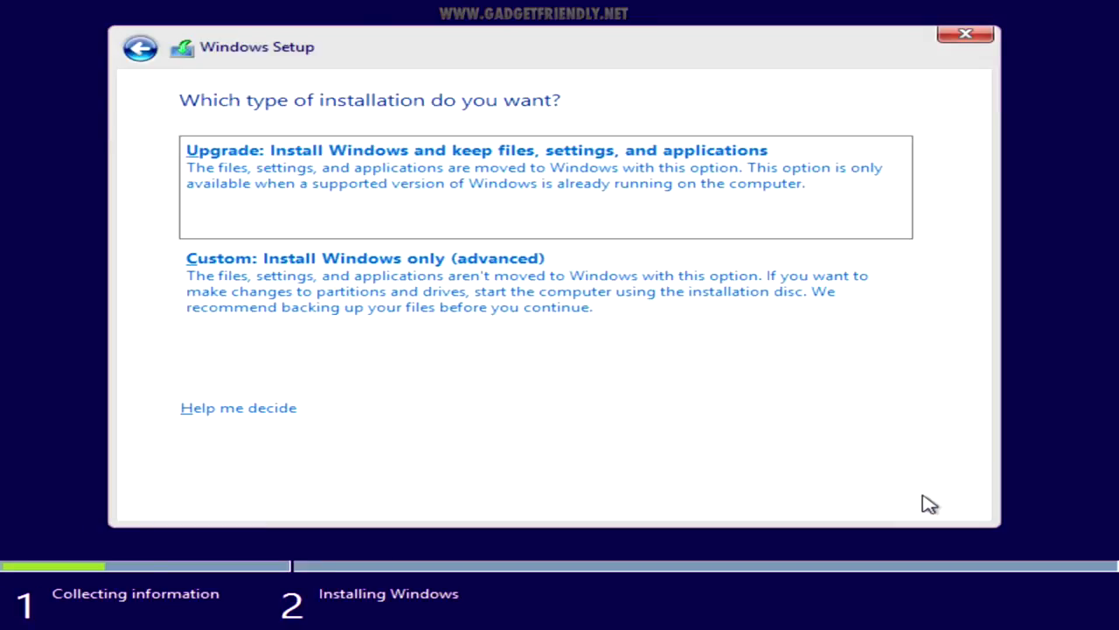
click(497, 289)
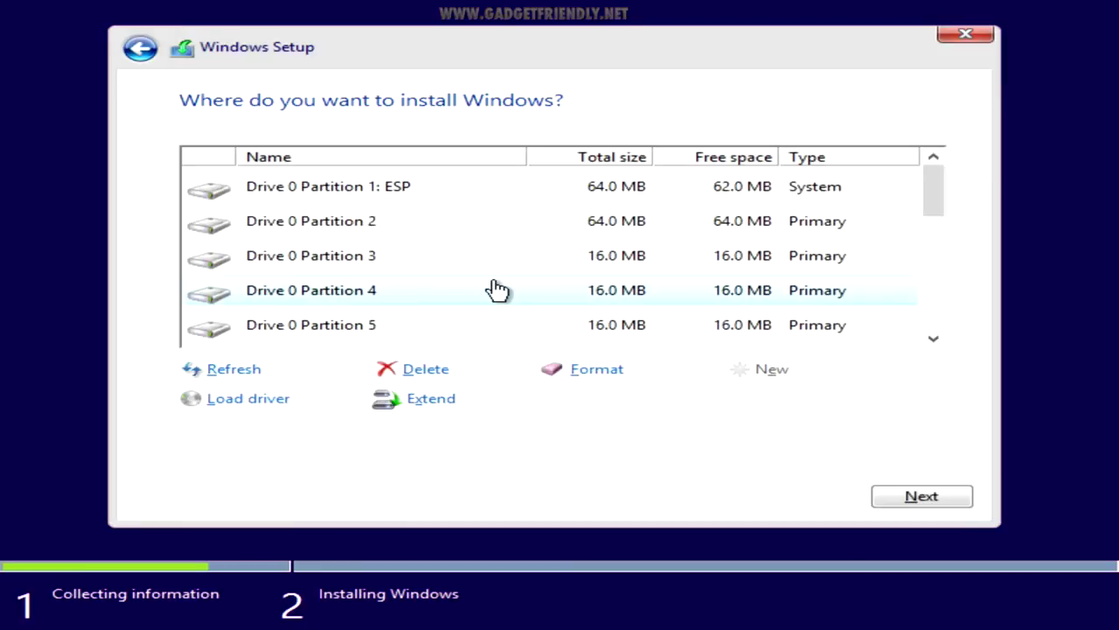
Delete Drive 0 Partition 2 three times in a row, confirming each deletion
click(512, 223)
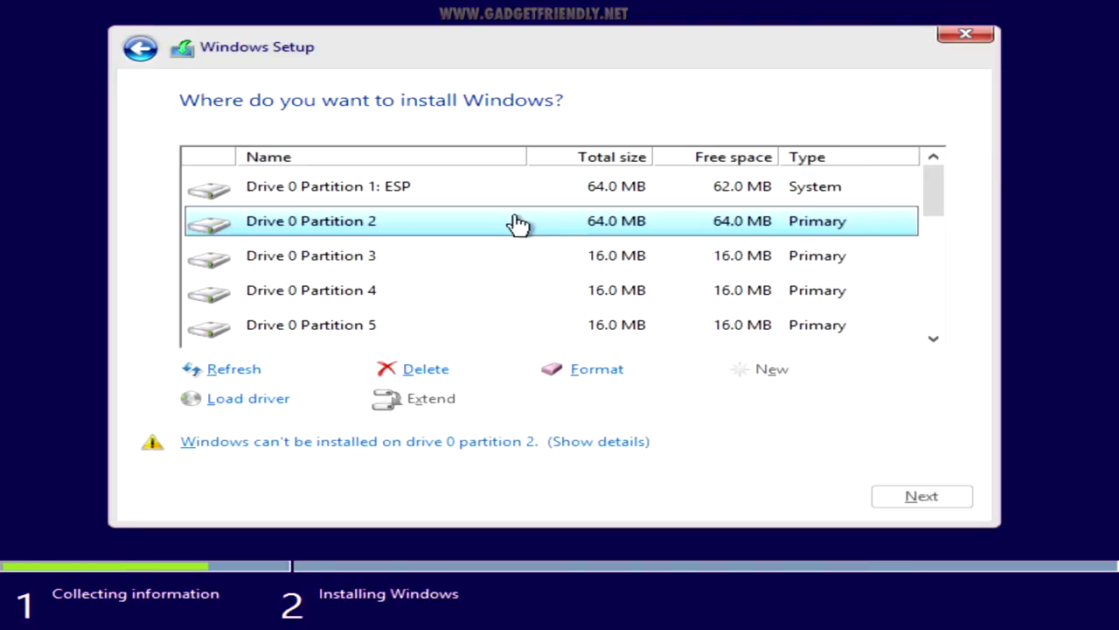
click(490, 248)
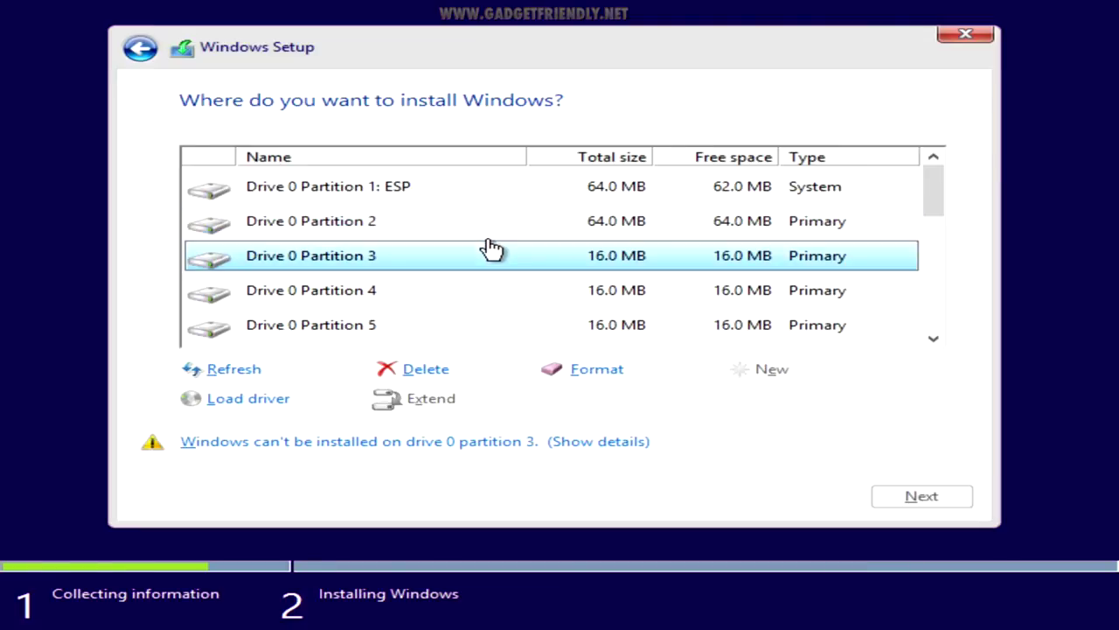
click(485, 234)
click(476, 252)
click(467, 234)
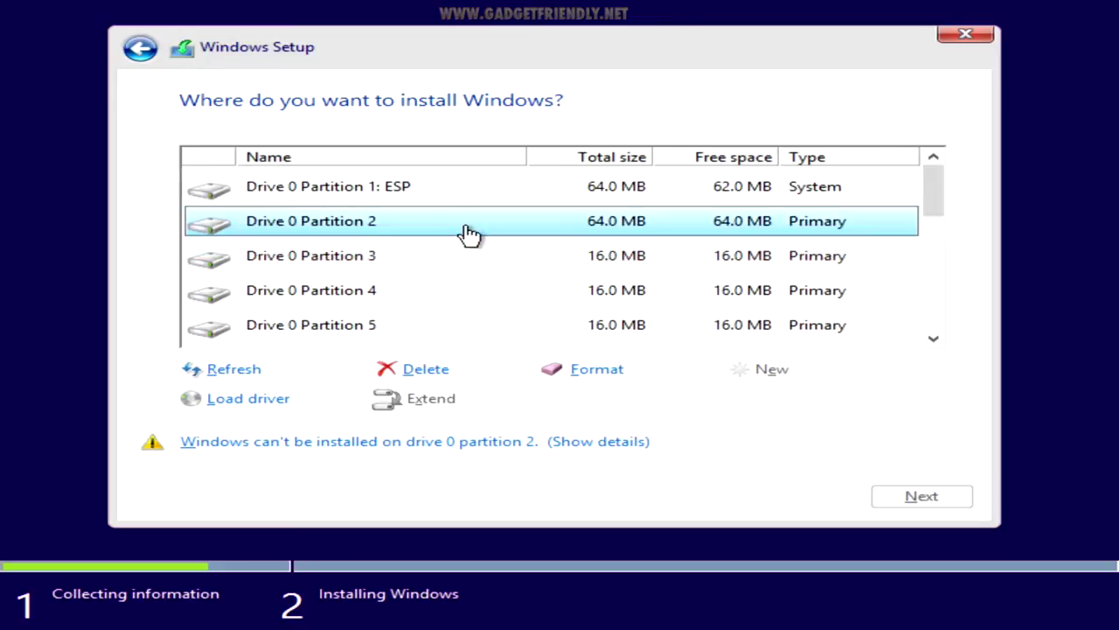
click(418, 367)
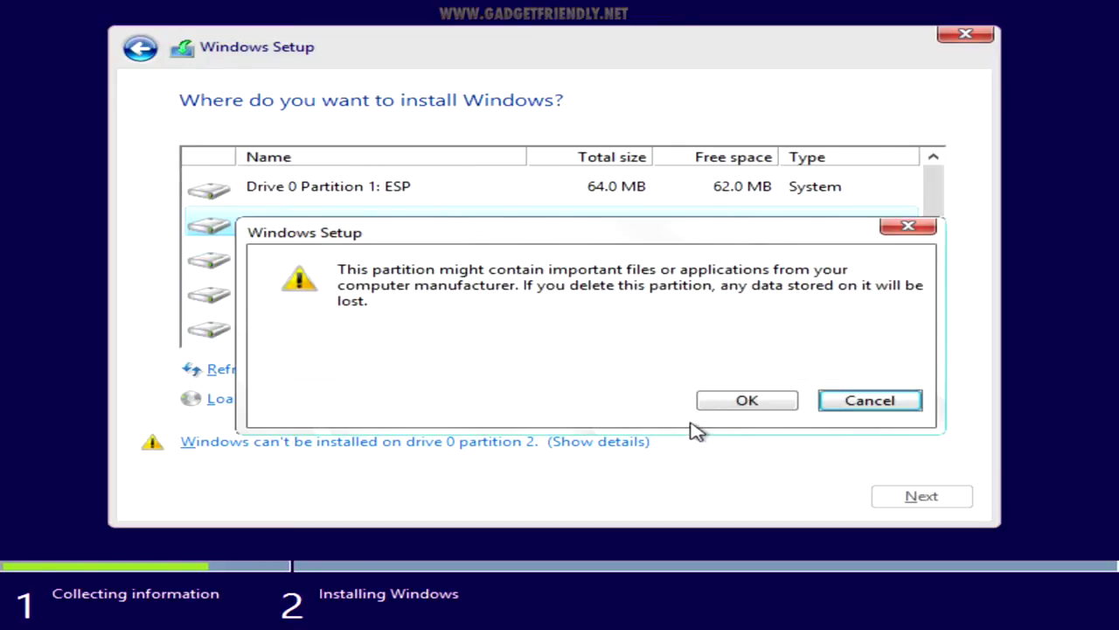
click(719, 406)
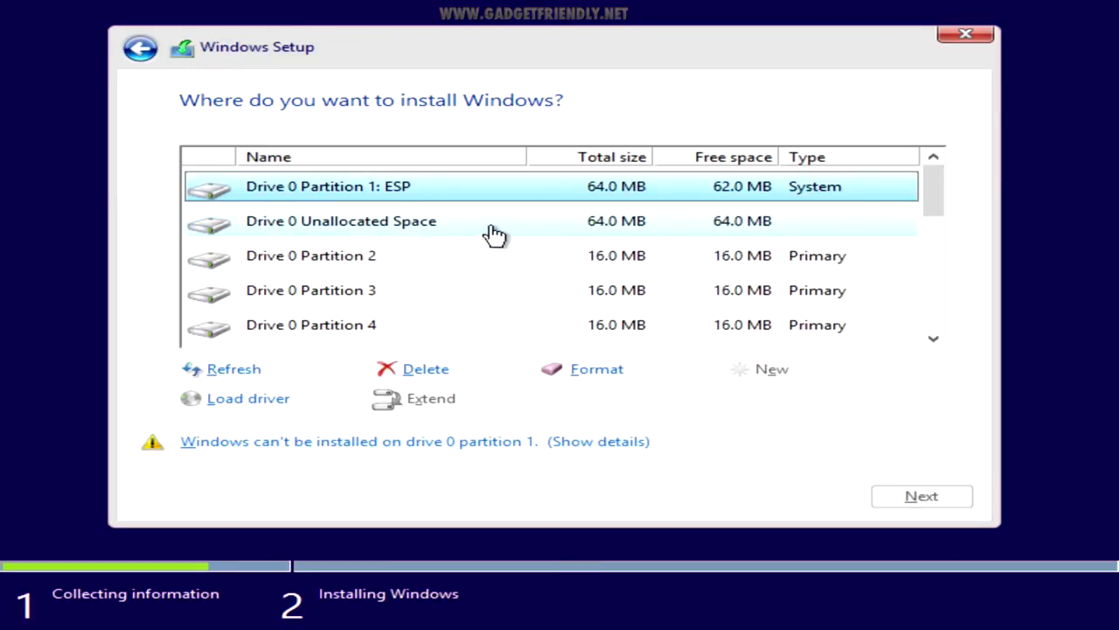
click(488, 221)
click(478, 255)
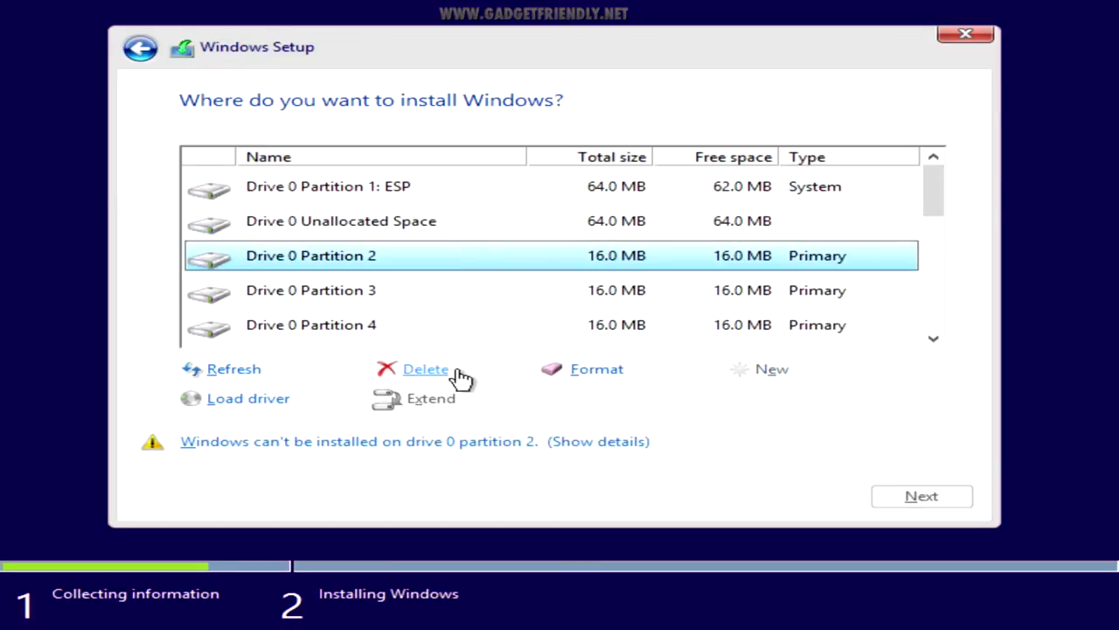
click(446, 372)
click(726, 401)
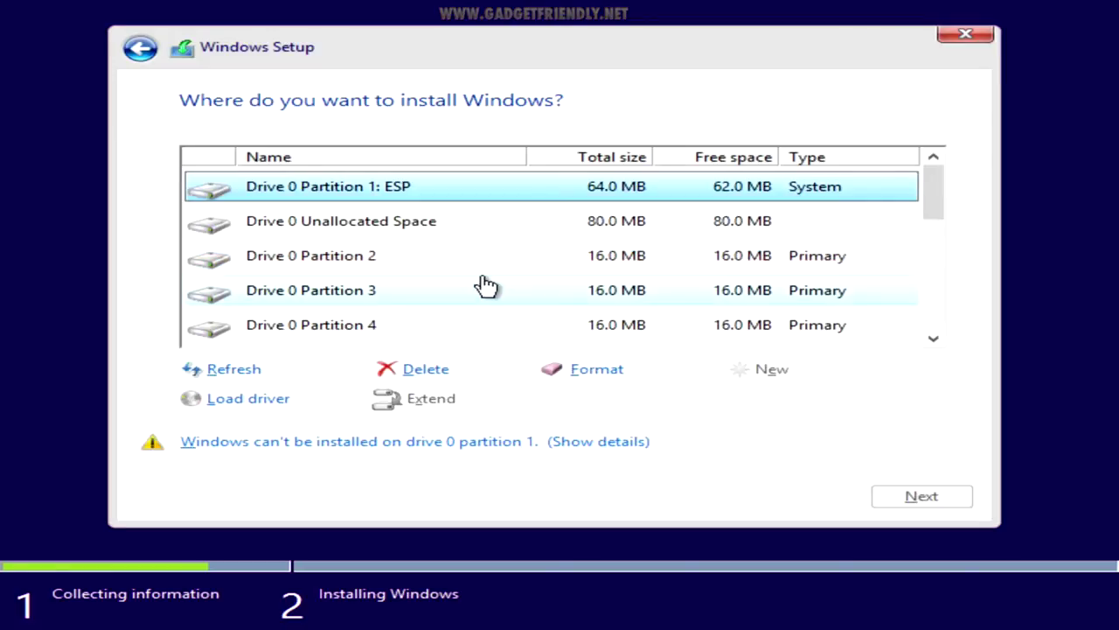
click(490, 263)
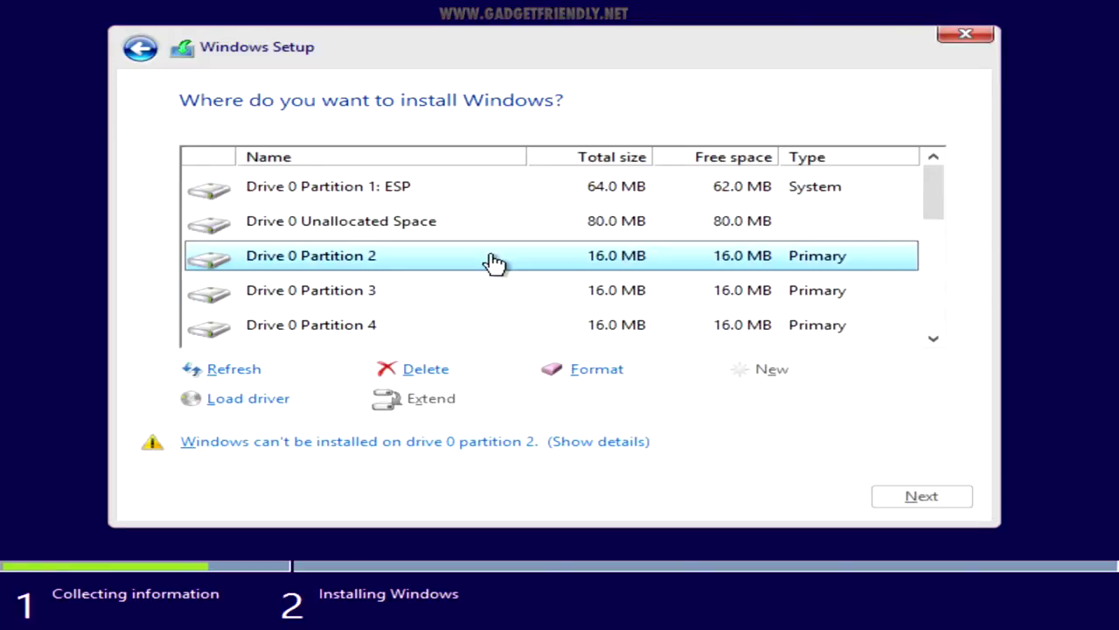
click(441, 369)
click(727, 400)
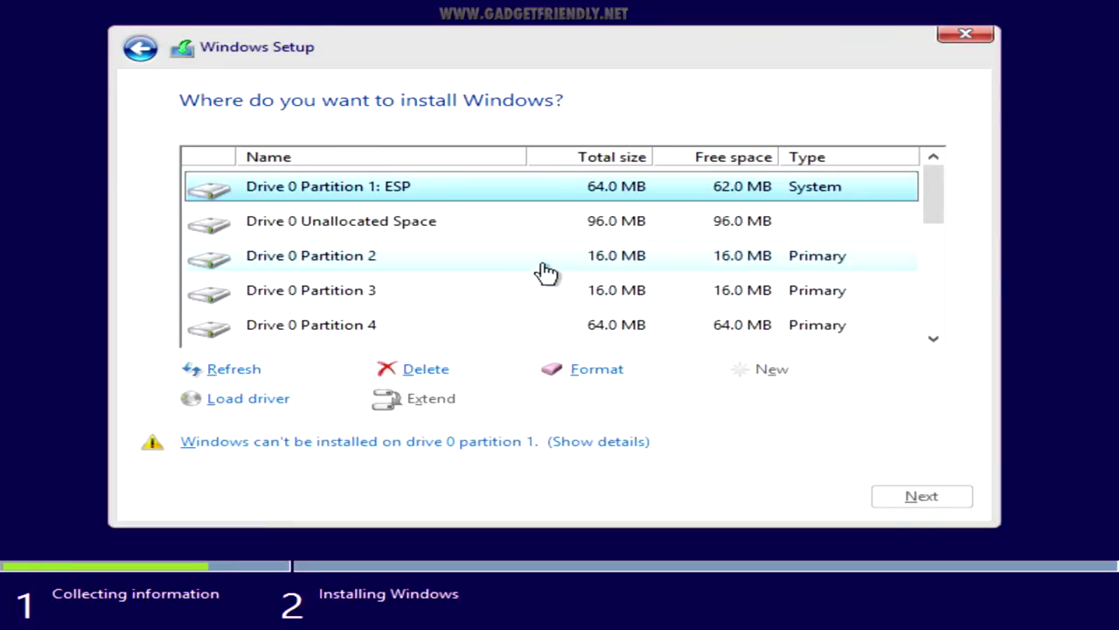
Delete two more Partition 2 entries, then Partition 3 and the 128 MB Partition 3
click(538, 268)
click(442, 370)
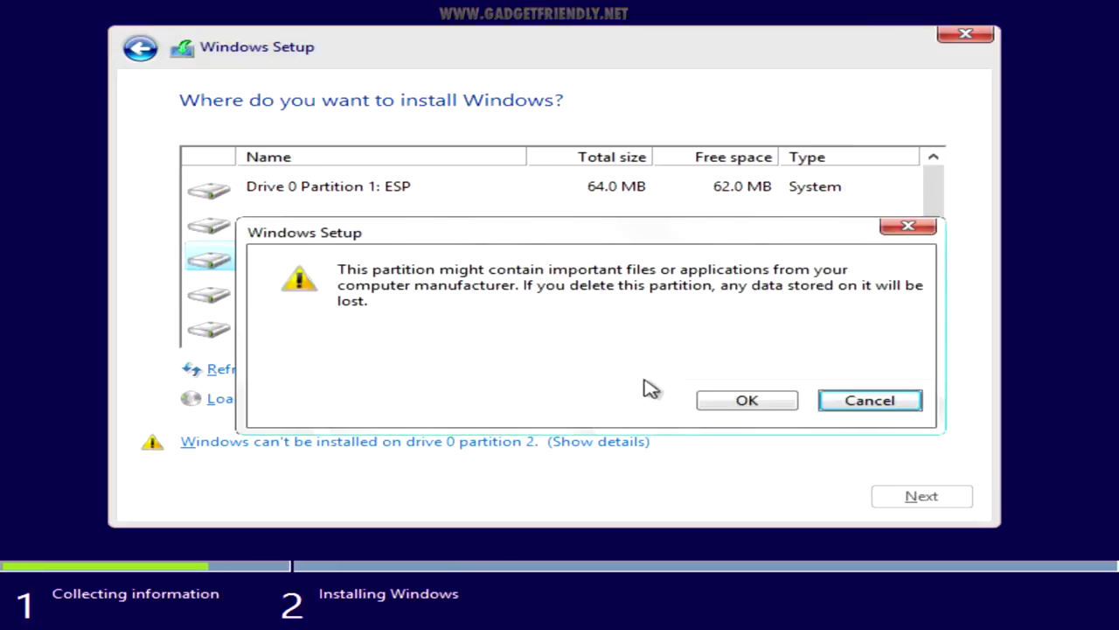
click(747, 400)
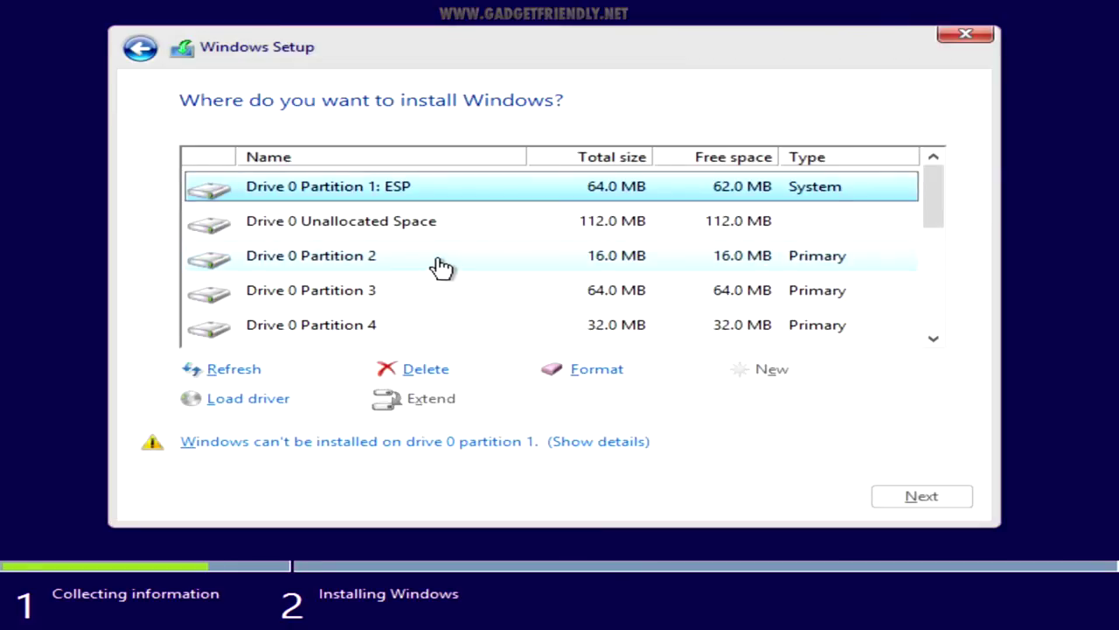
click(442, 262)
click(417, 370)
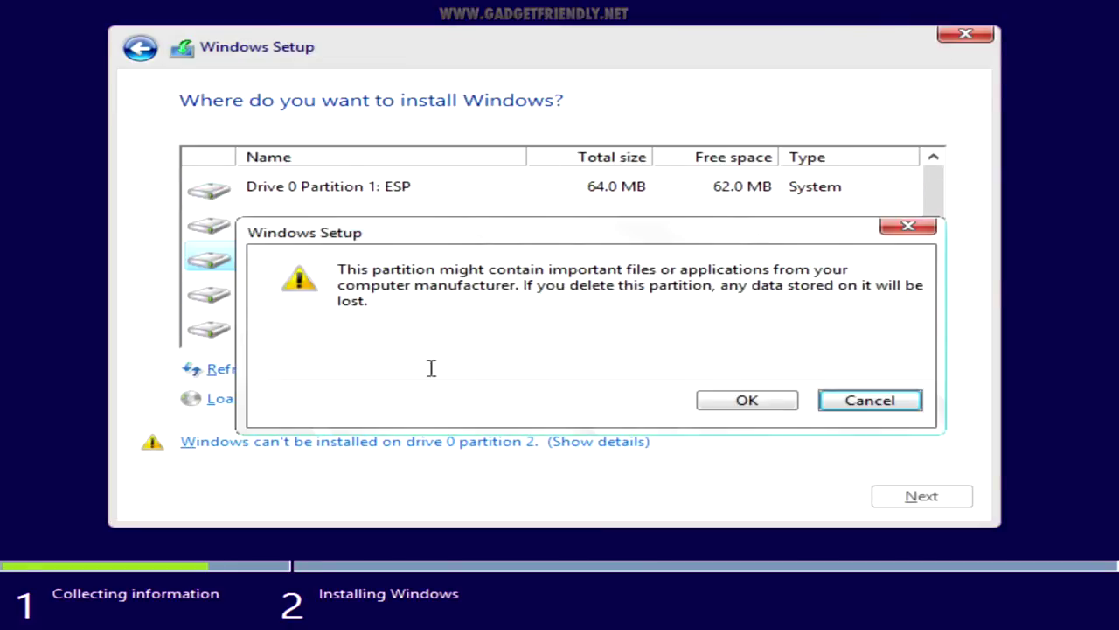
click(735, 404)
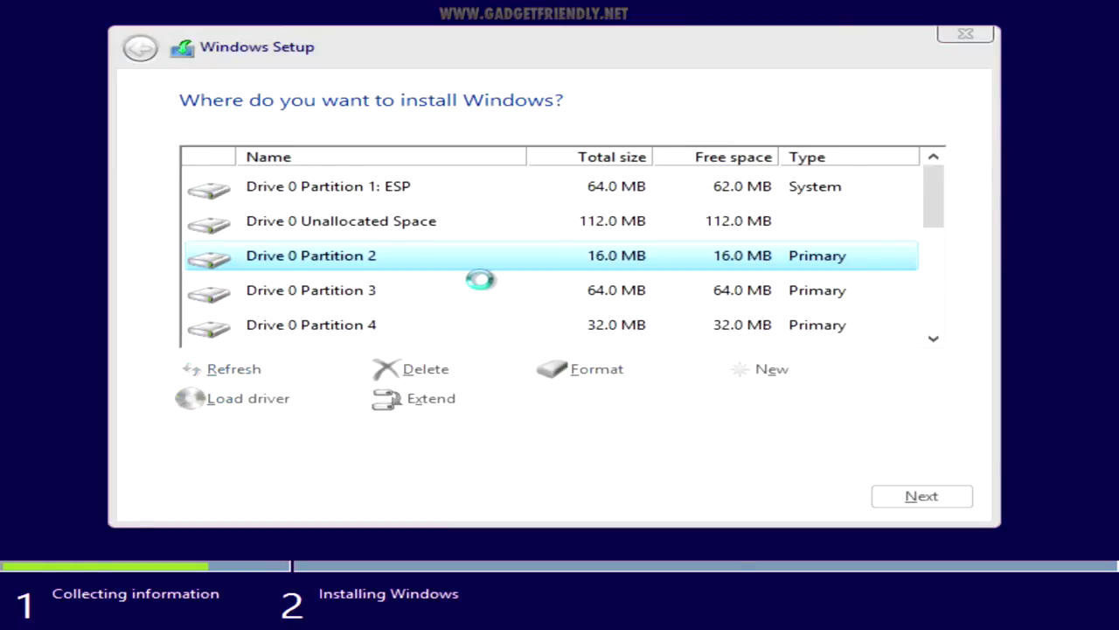
click(482, 290)
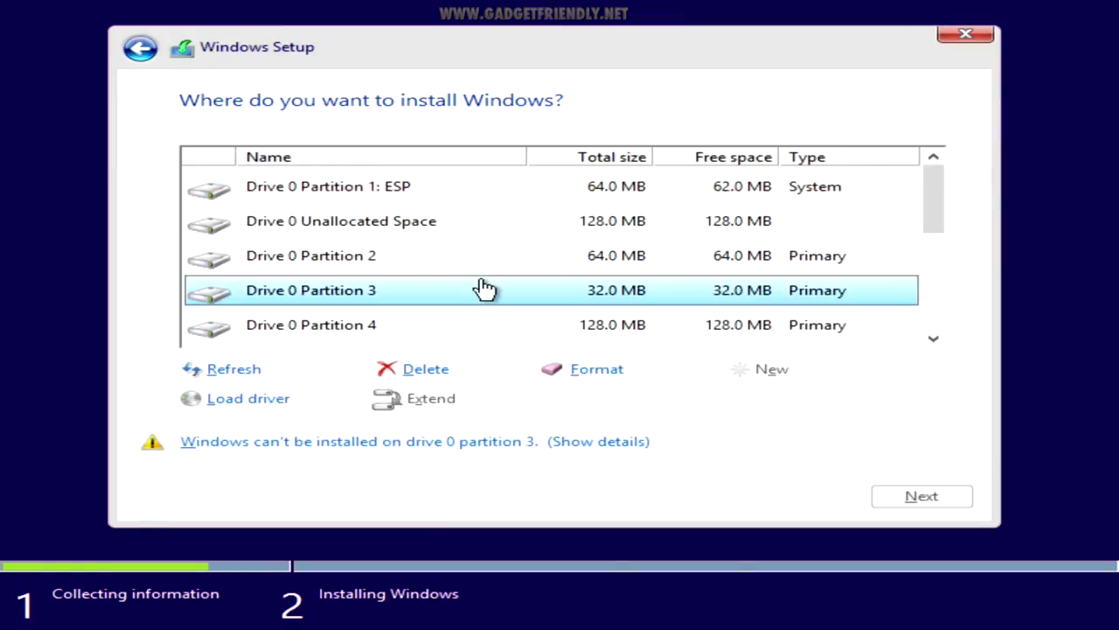
click(426, 369)
click(715, 395)
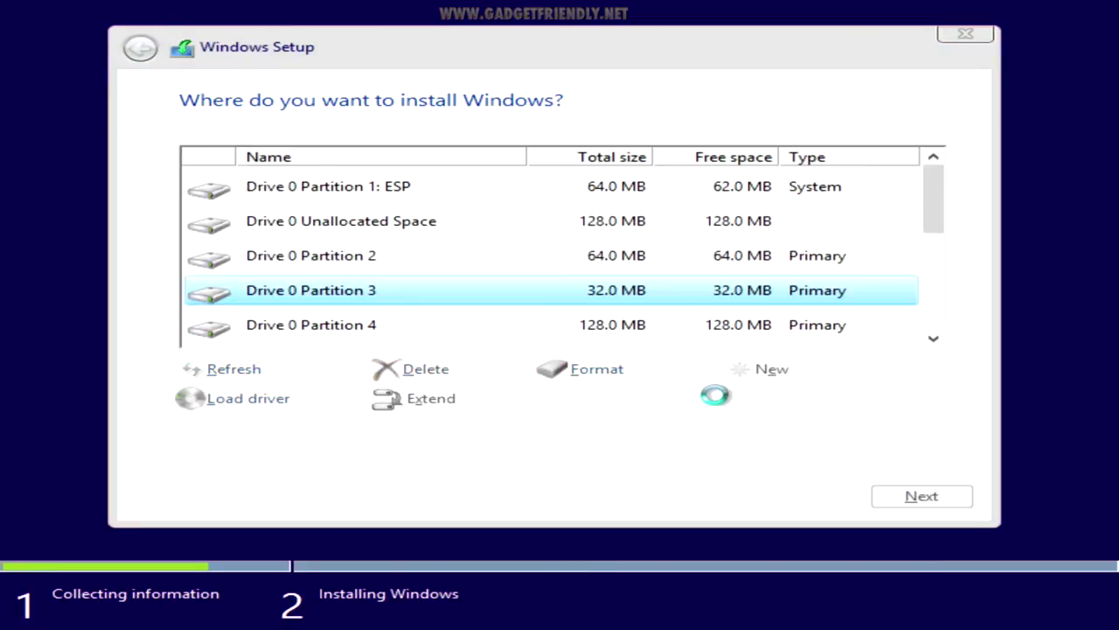
click(525, 297)
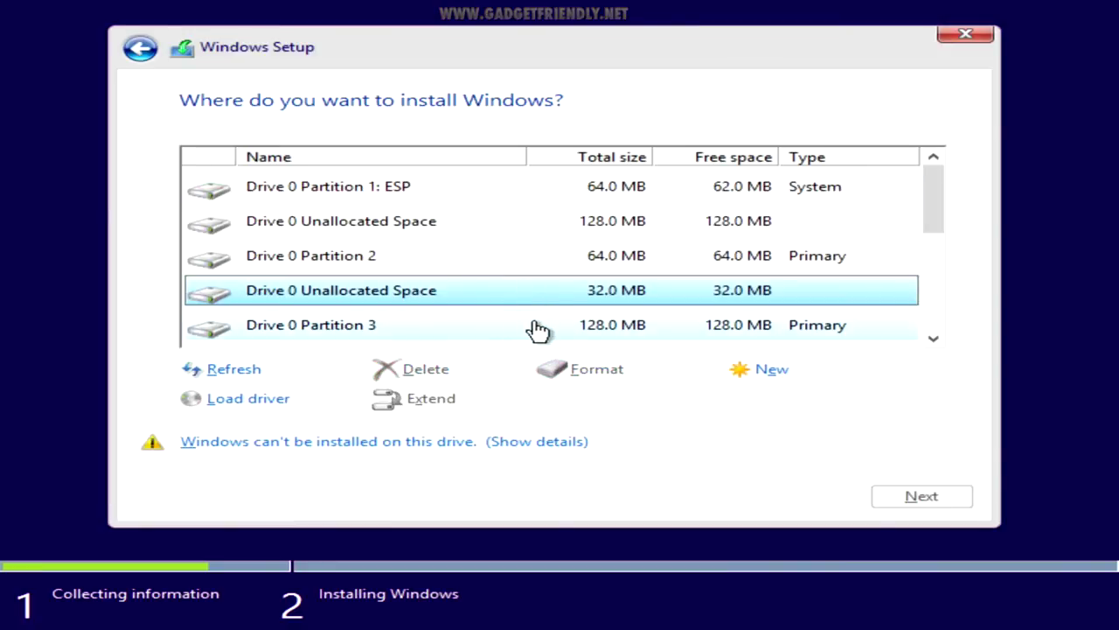
click(529, 326)
click(441, 368)
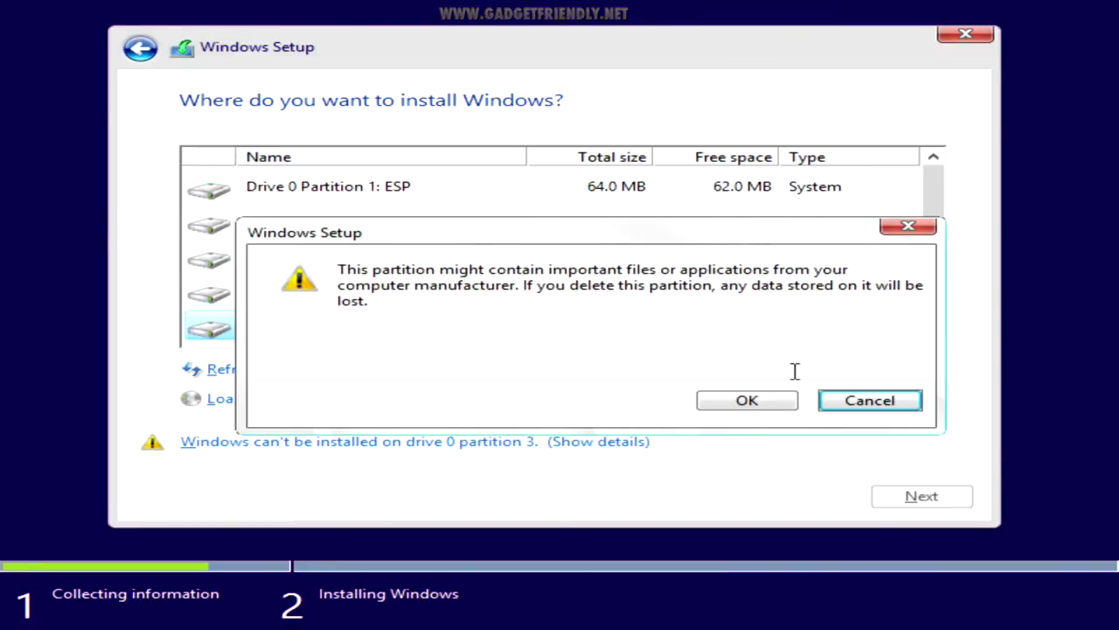
click(759, 403)
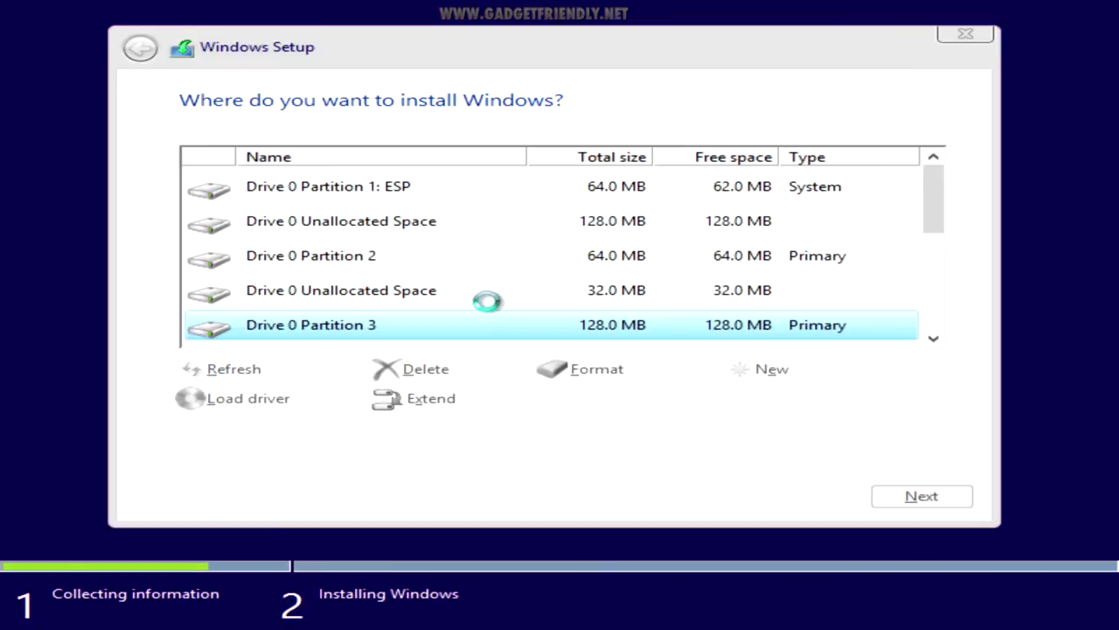
Delete the 64 MB and 128 MB Partition 2 and the 896 MB Partition 3
click(452, 267)
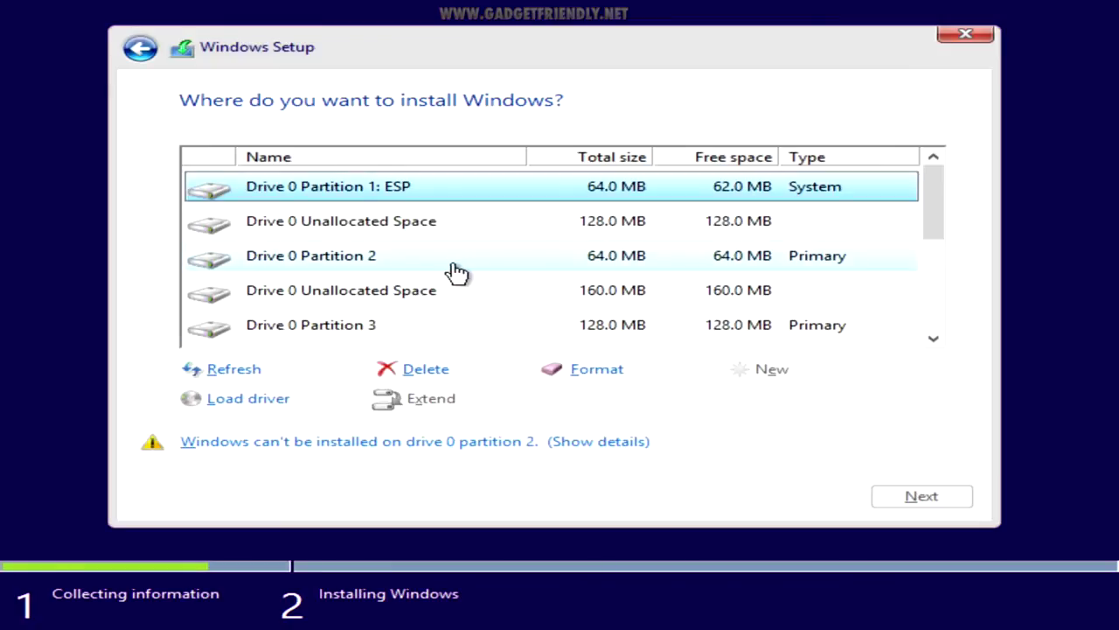
click(423, 371)
click(741, 400)
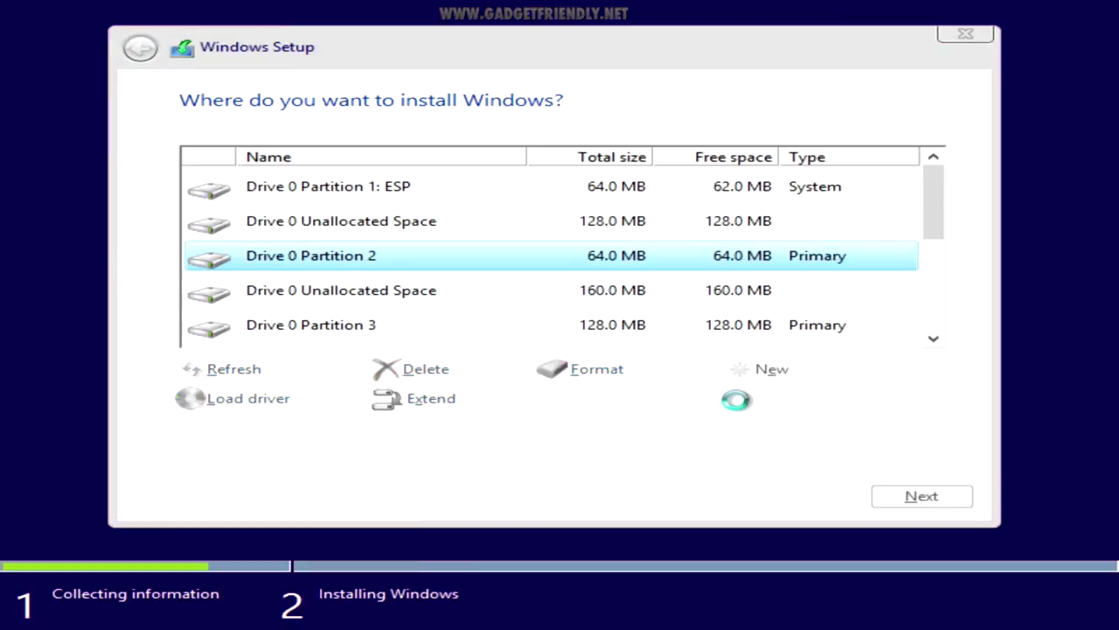
click(479, 231)
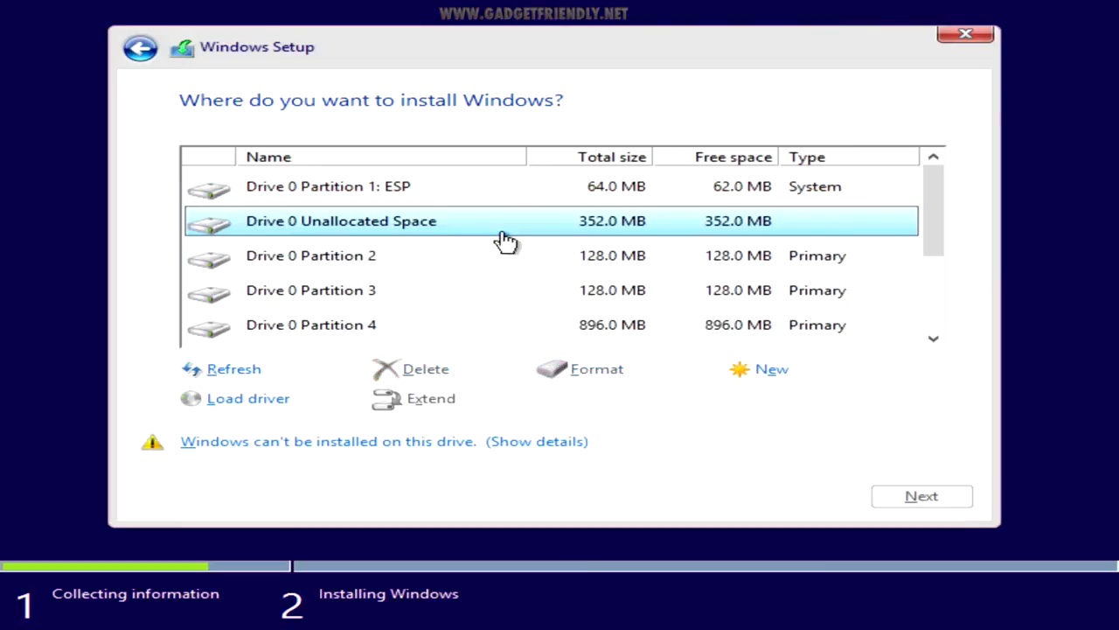
click(555, 253)
click(456, 367)
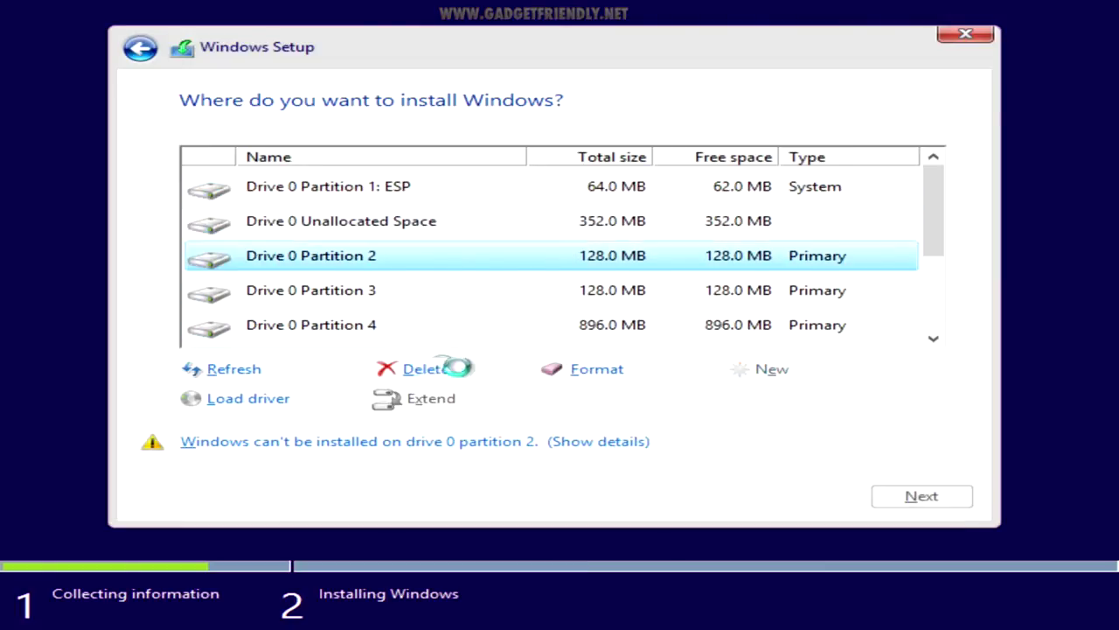
click(706, 402)
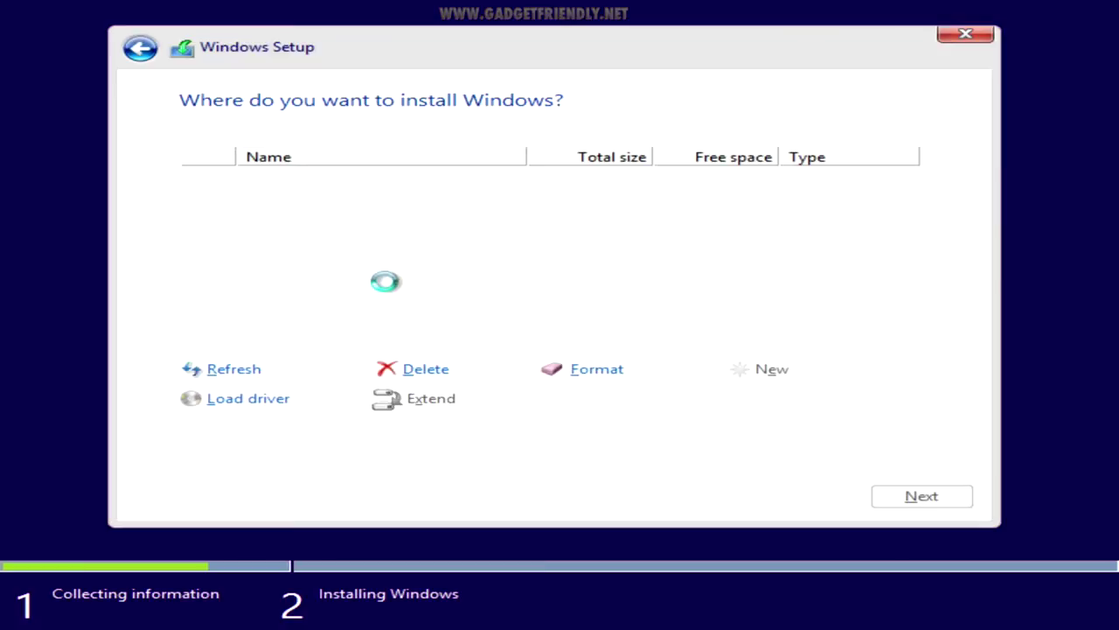
click(388, 290)
click(425, 381)
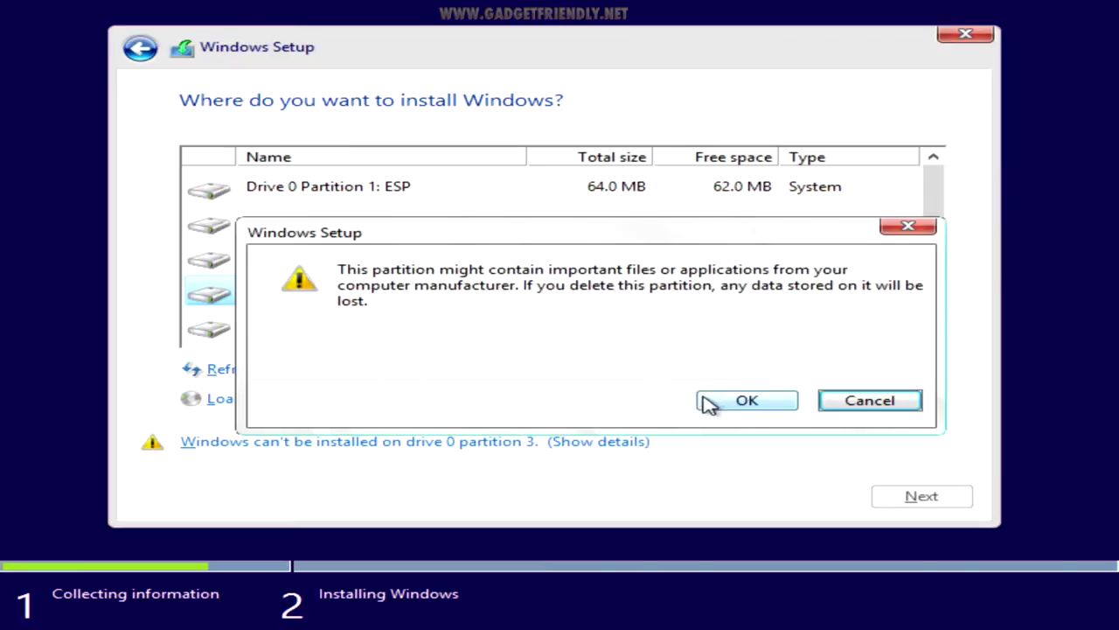
click(739, 400)
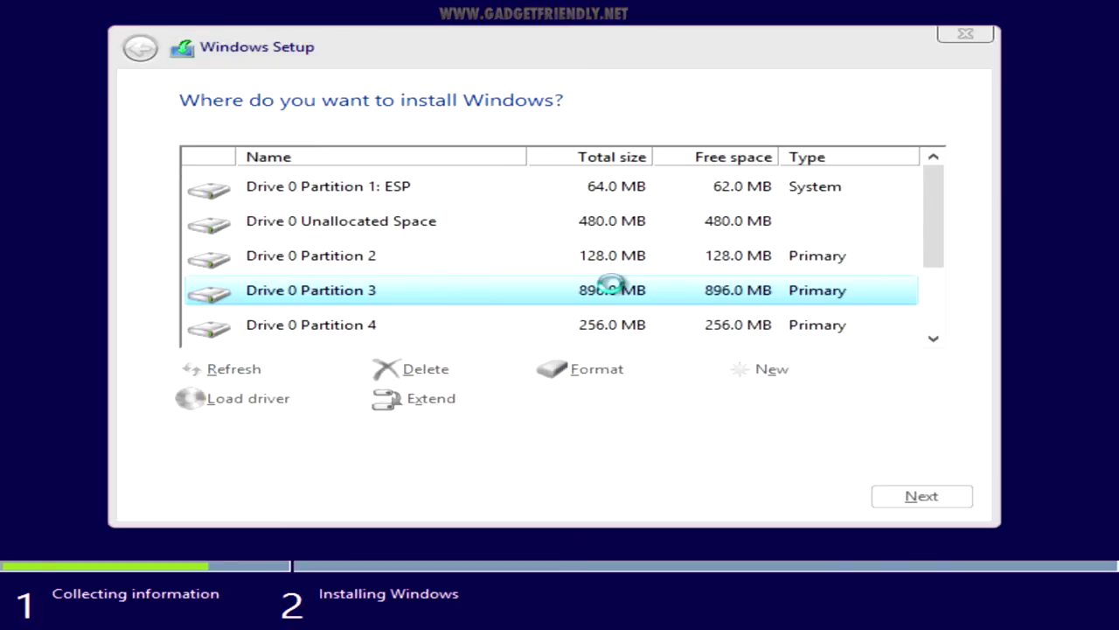
Delete the 256 MB, 2.0 GB and 25.3 GB Partition 3 and the last 128 MB Partition 2
click(612, 331)
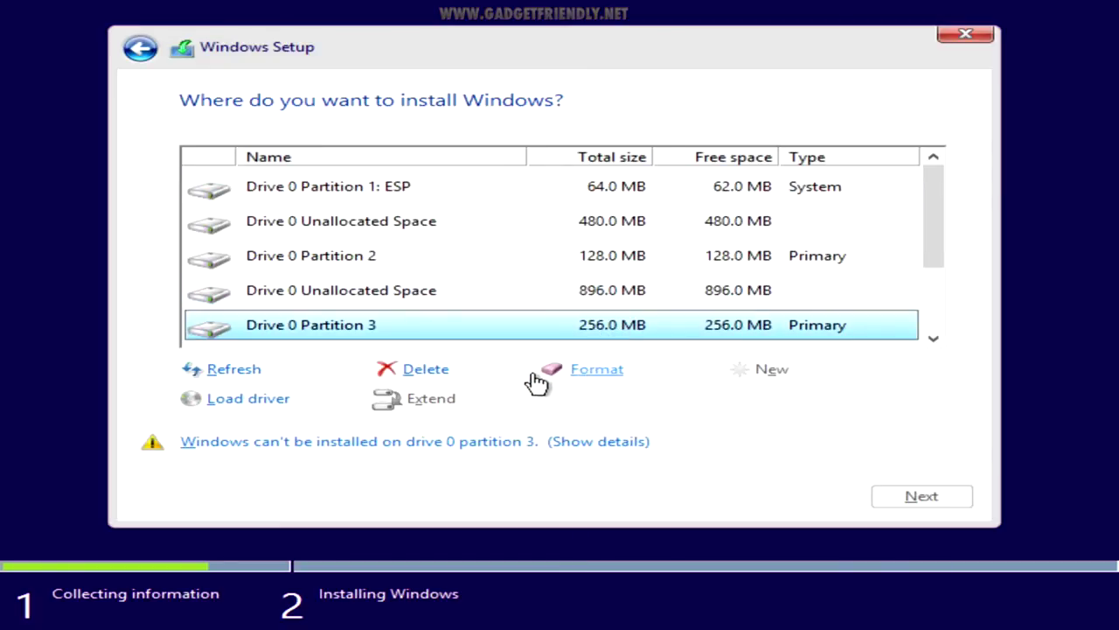
click(425, 382)
click(706, 394)
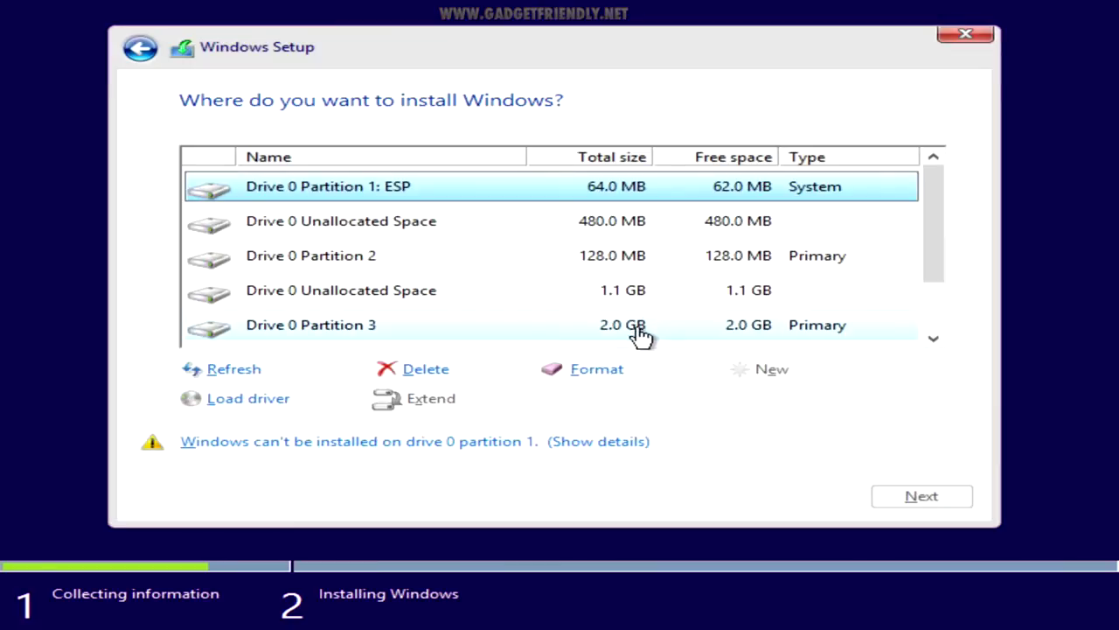
click(641, 333)
click(444, 372)
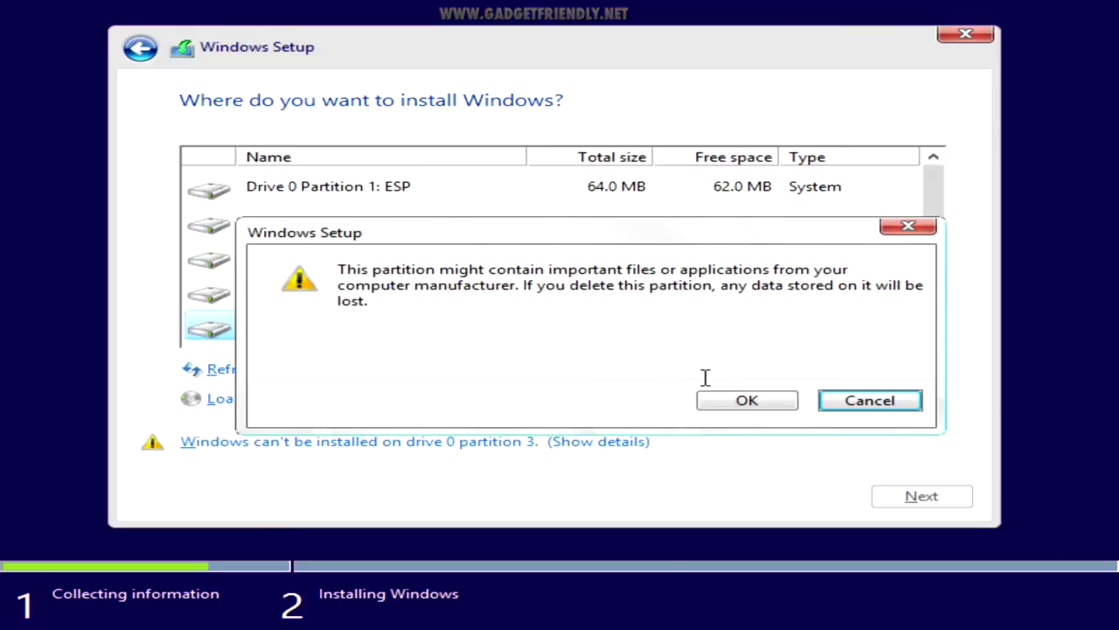
click(743, 403)
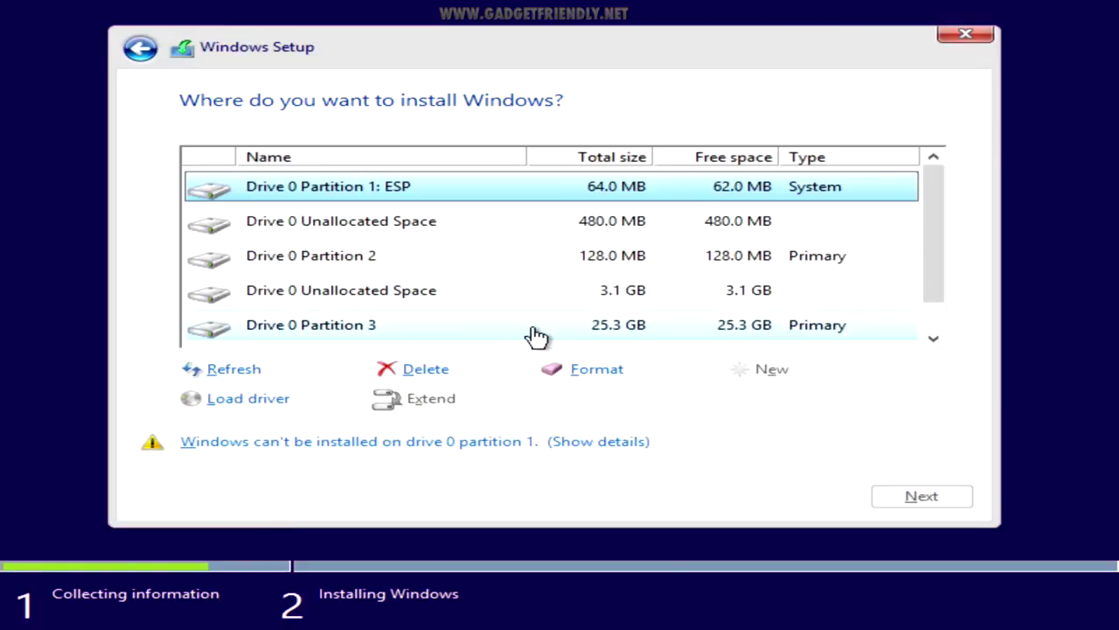
click(505, 332)
click(453, 365)
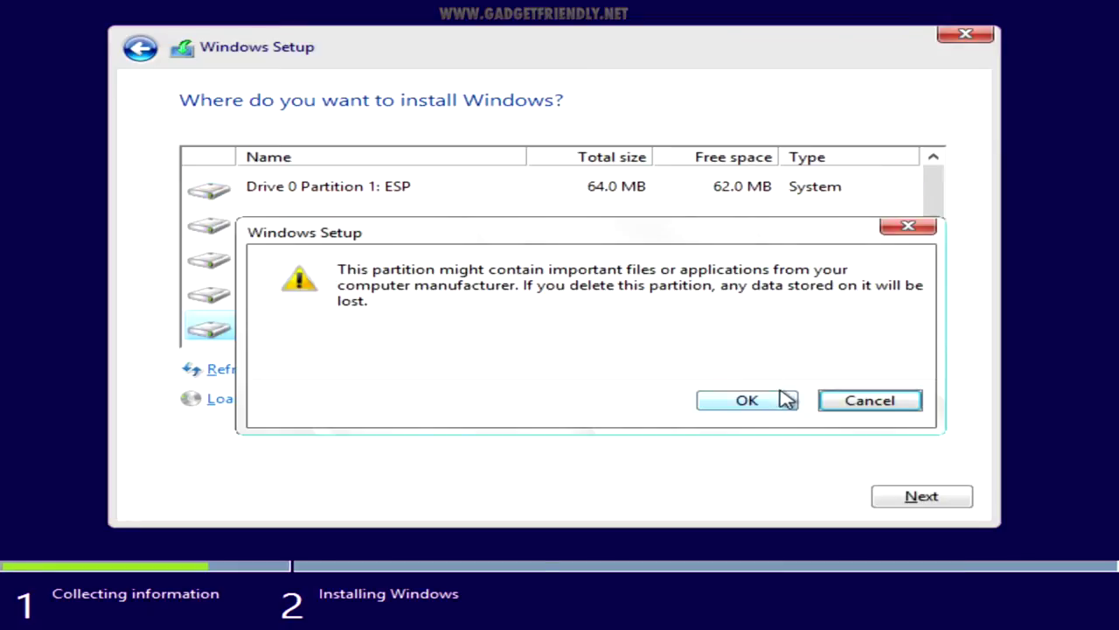
click(777, 397)
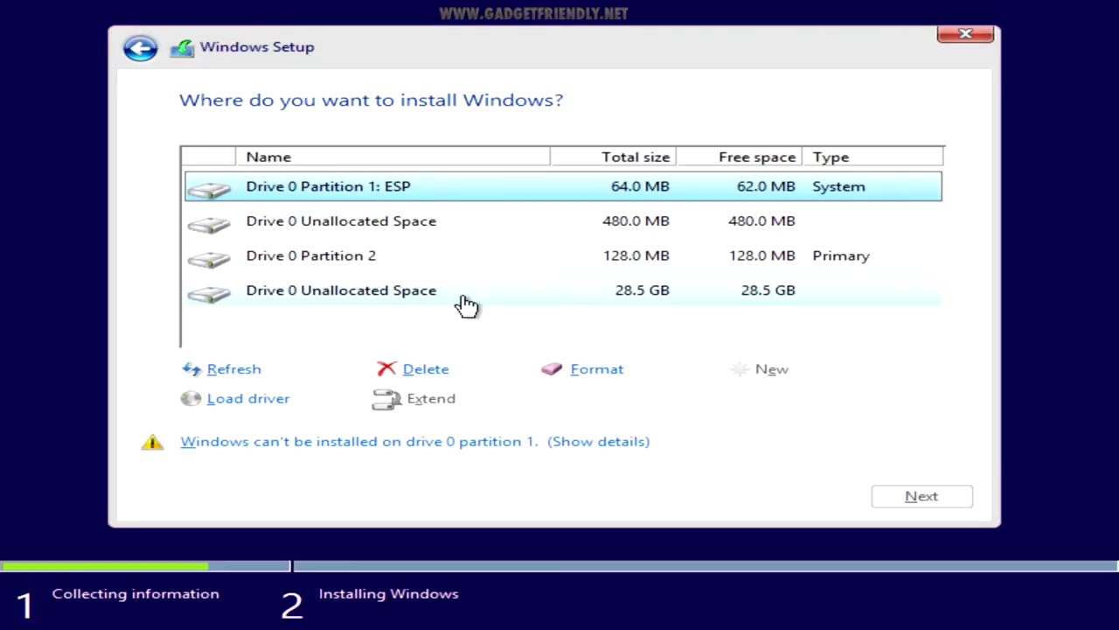
click(482, 263)
click(421, 372)
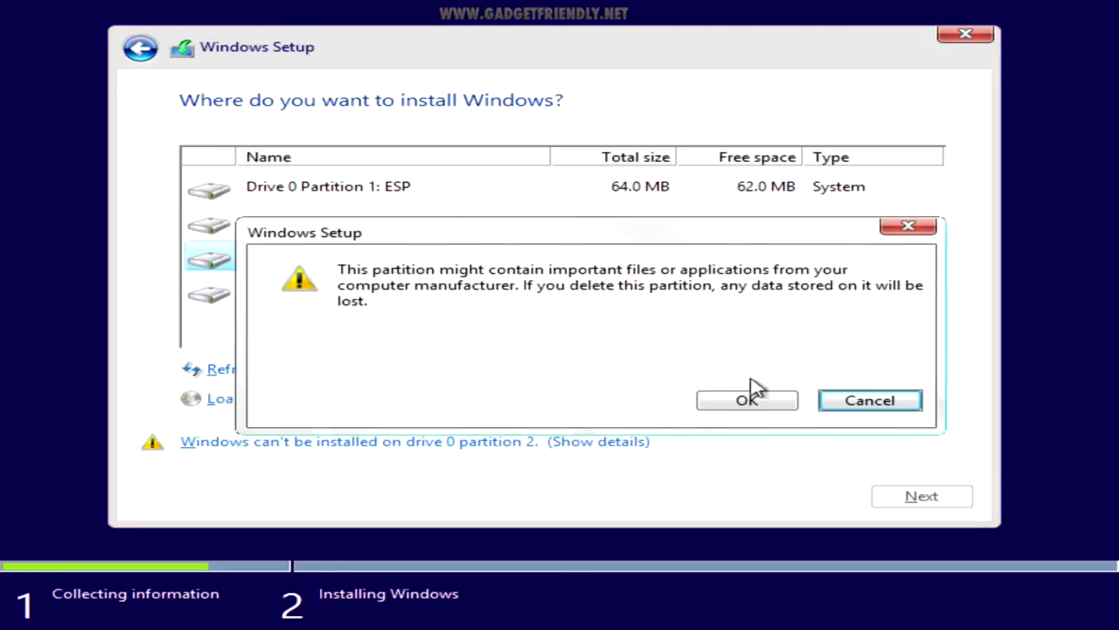
click(742, 400)
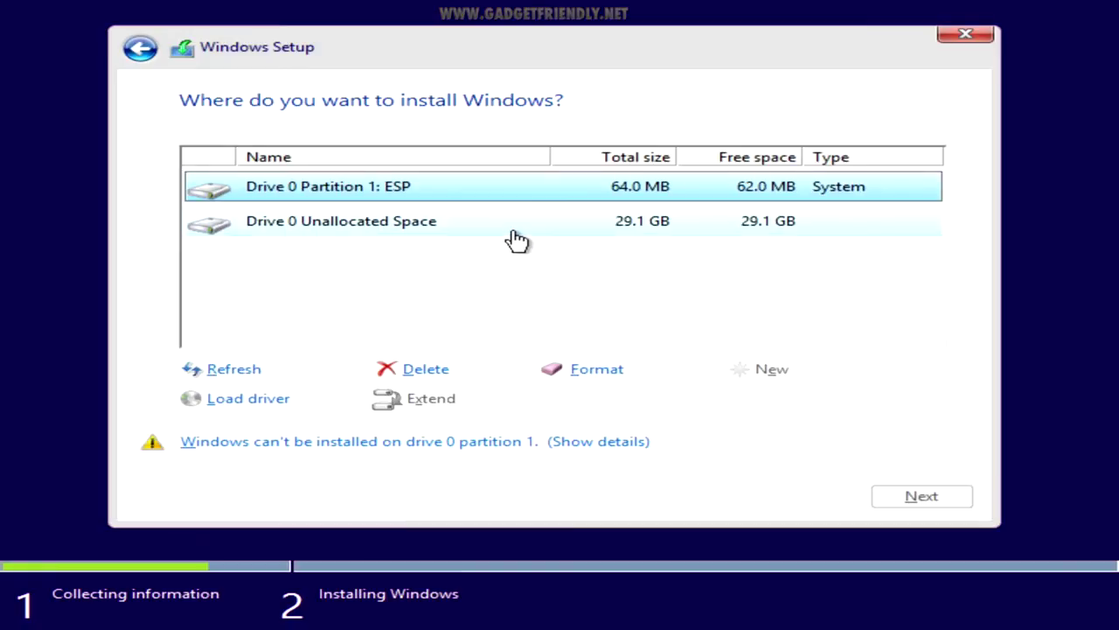
Create a full 29755 MB partition in the unallocated space and install Windows on Partition 3
click(516, 234)
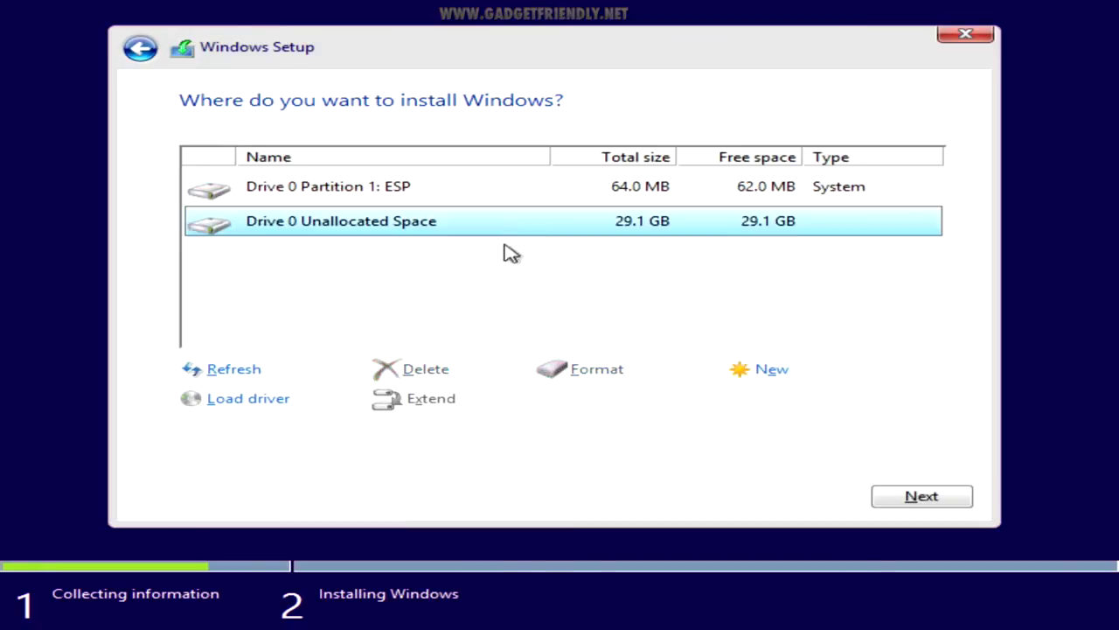
click(773, 380)
click(790, 403)
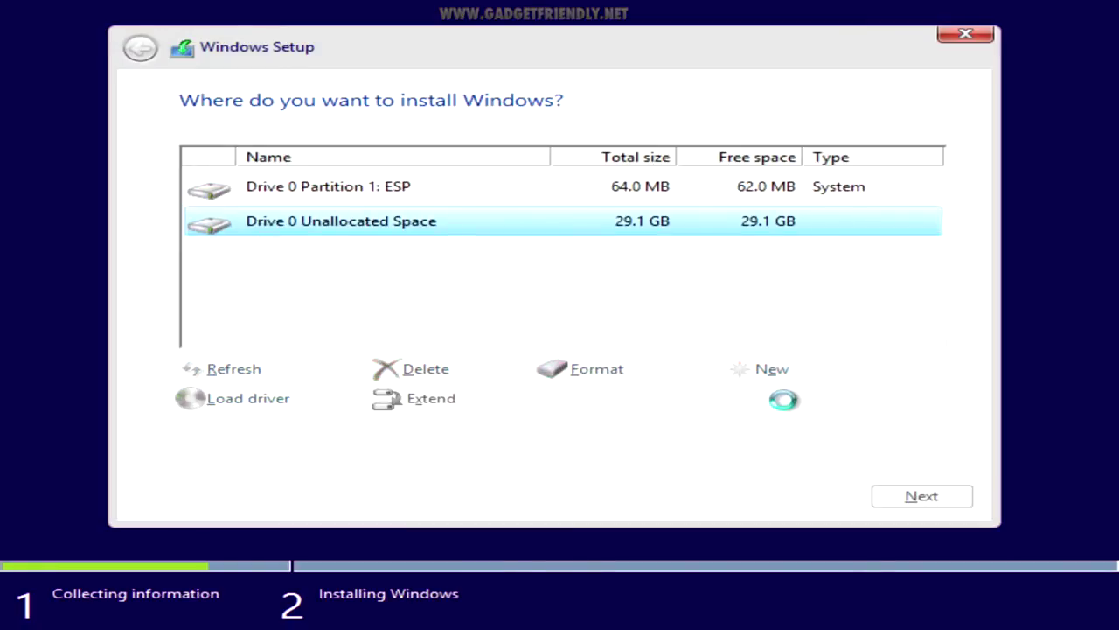
click(764, 404)
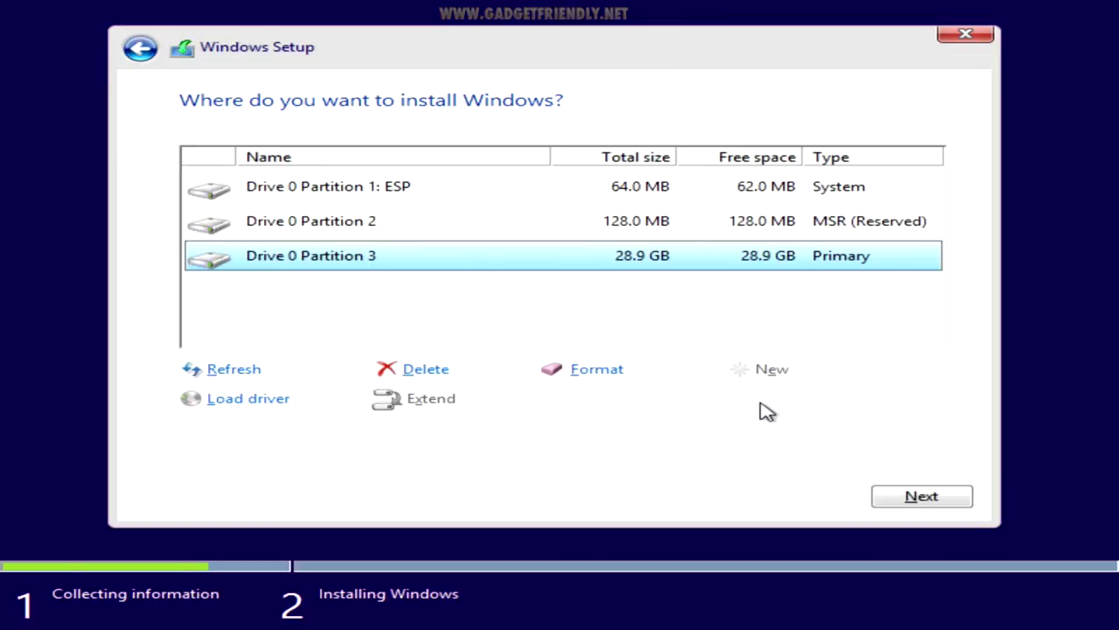
click(946, 492)
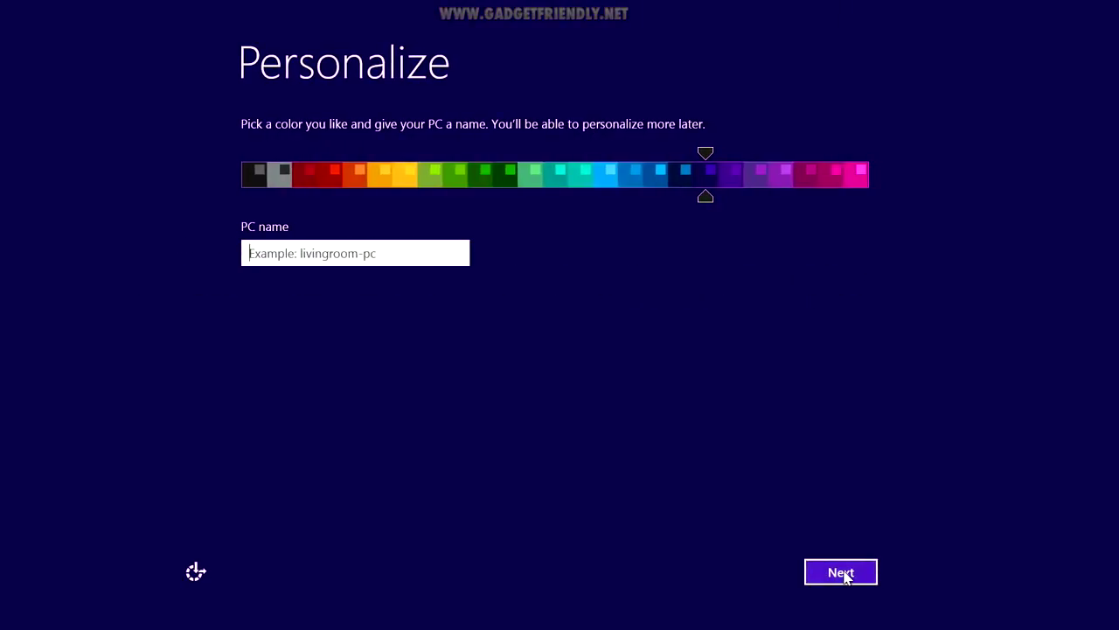
Enter the PC name 'Gadg' and switch from the Start screen to the desktop
text(G)
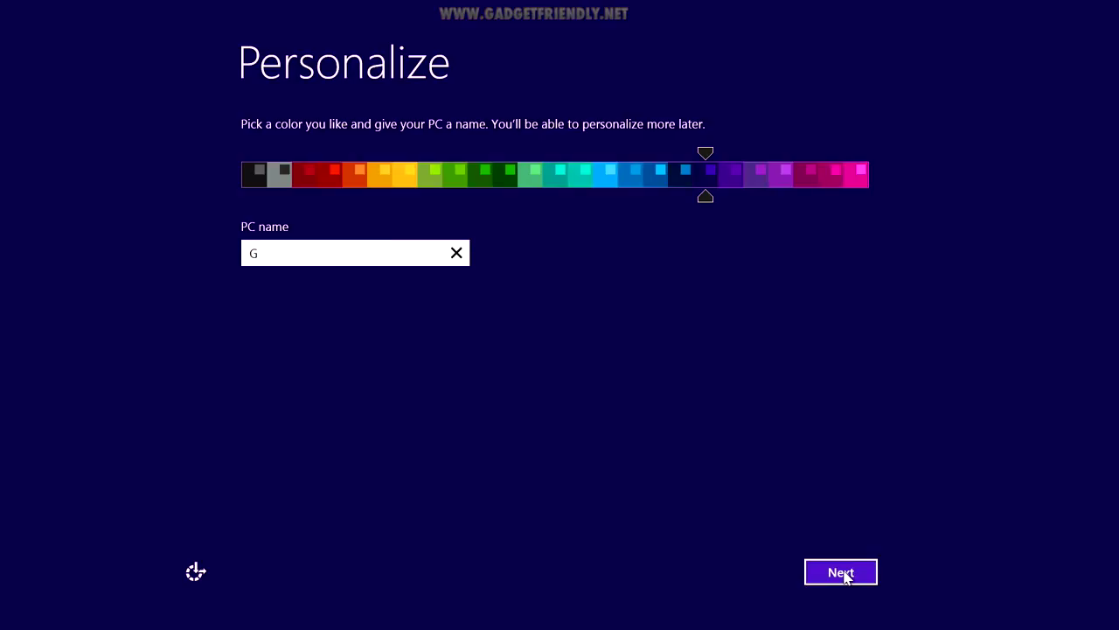
text(adg)
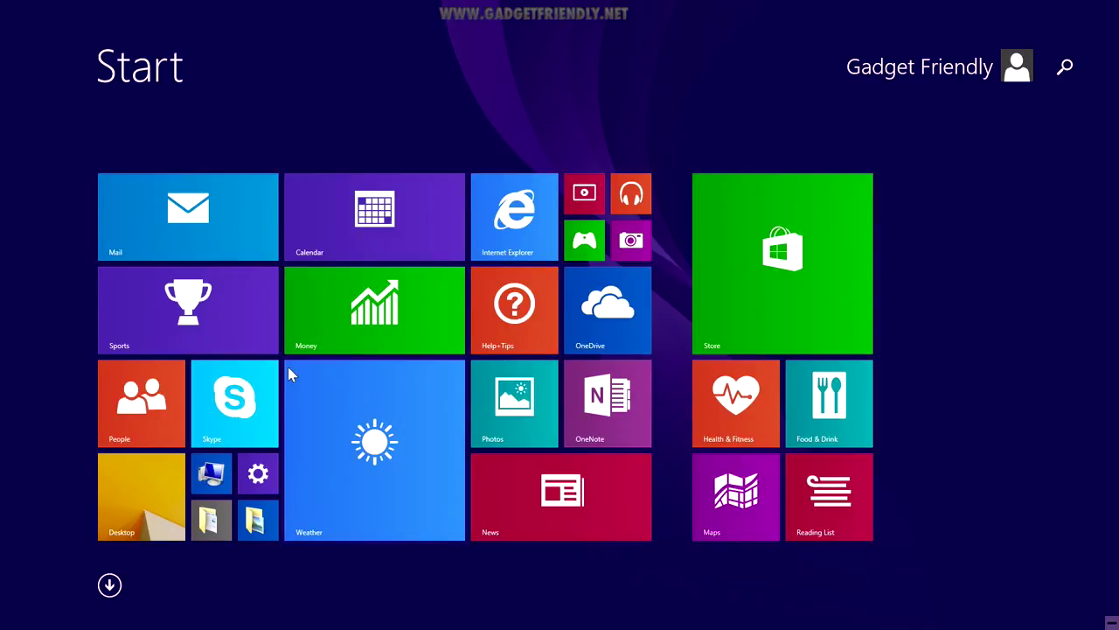
click(152, 488)
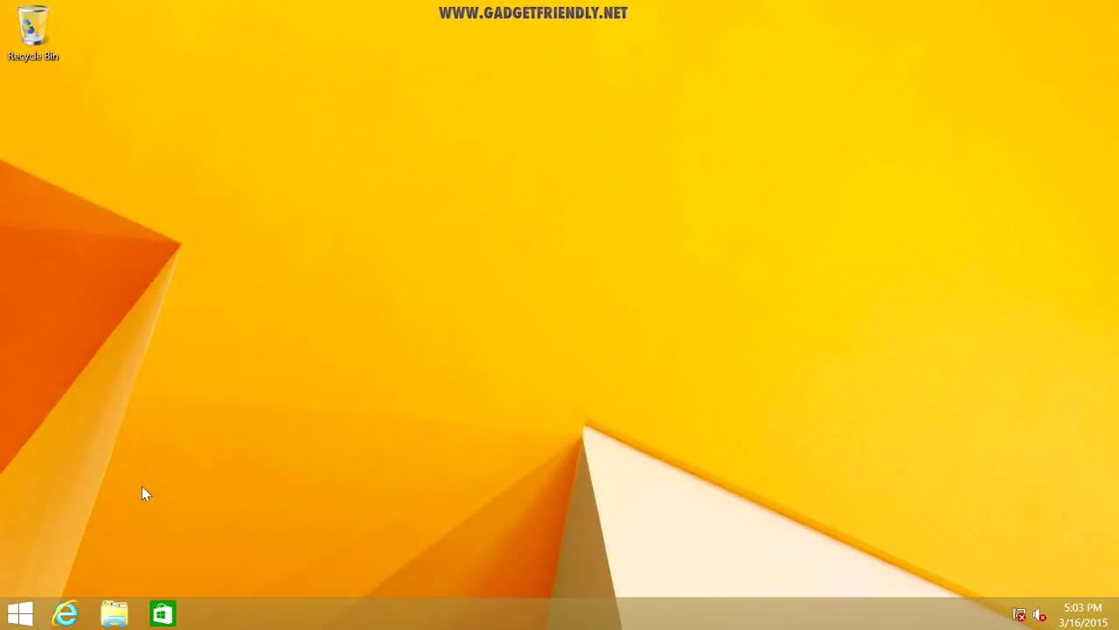
Turn on the Computer icon in Desktop Icon Settings, apply it, and close Personalization
right_click(576, 380)
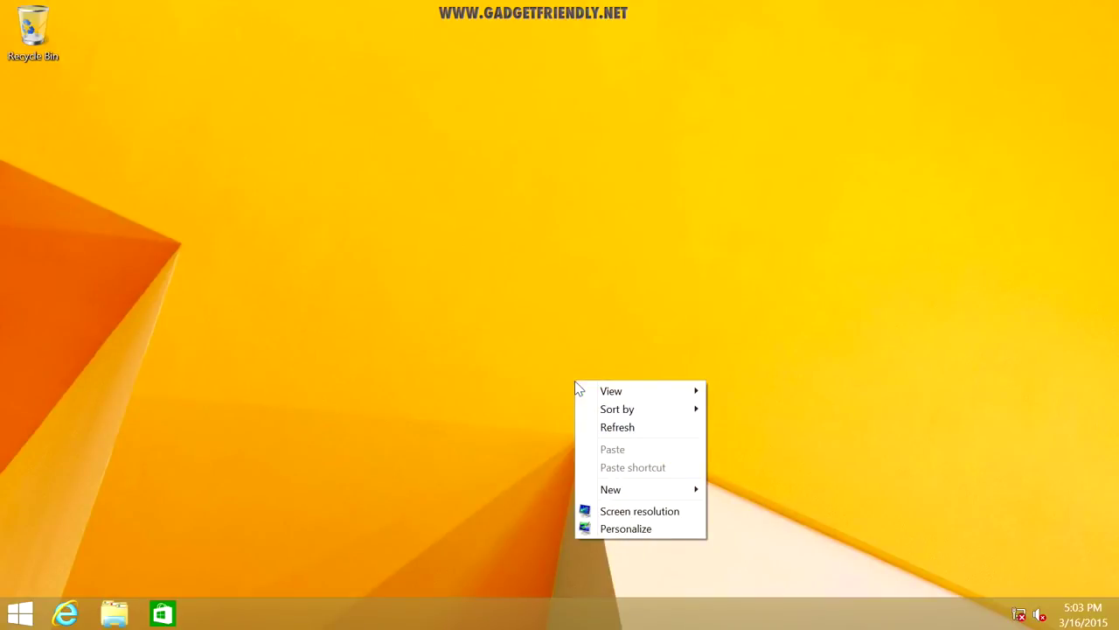
click(612, 528)
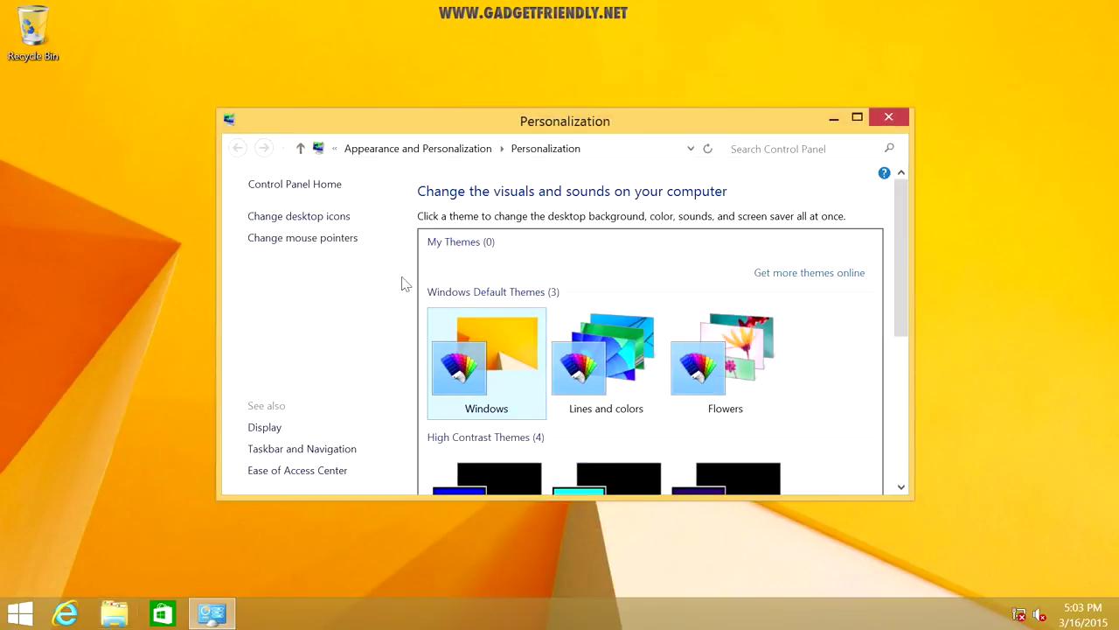
click(292, 216)
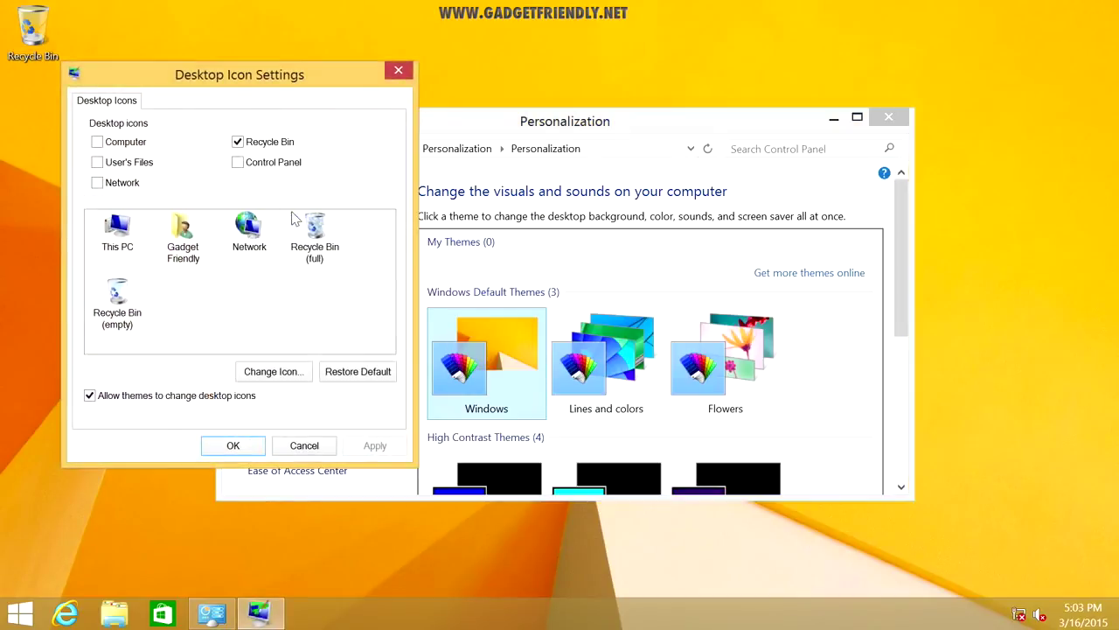
click(97, 141)
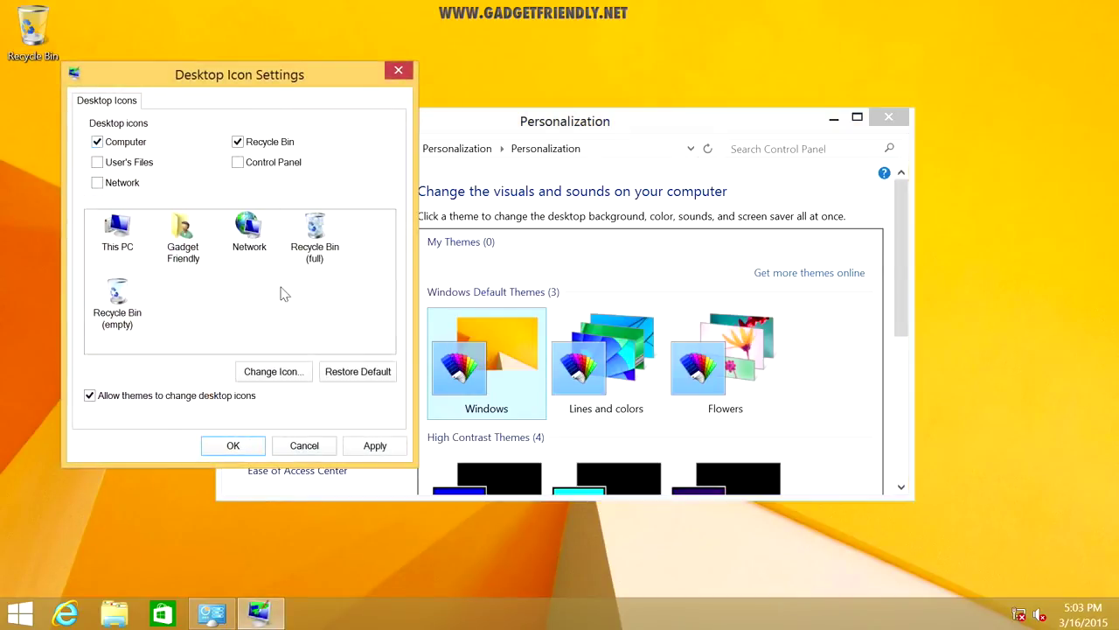
click(357, 450)
click(239, 453)
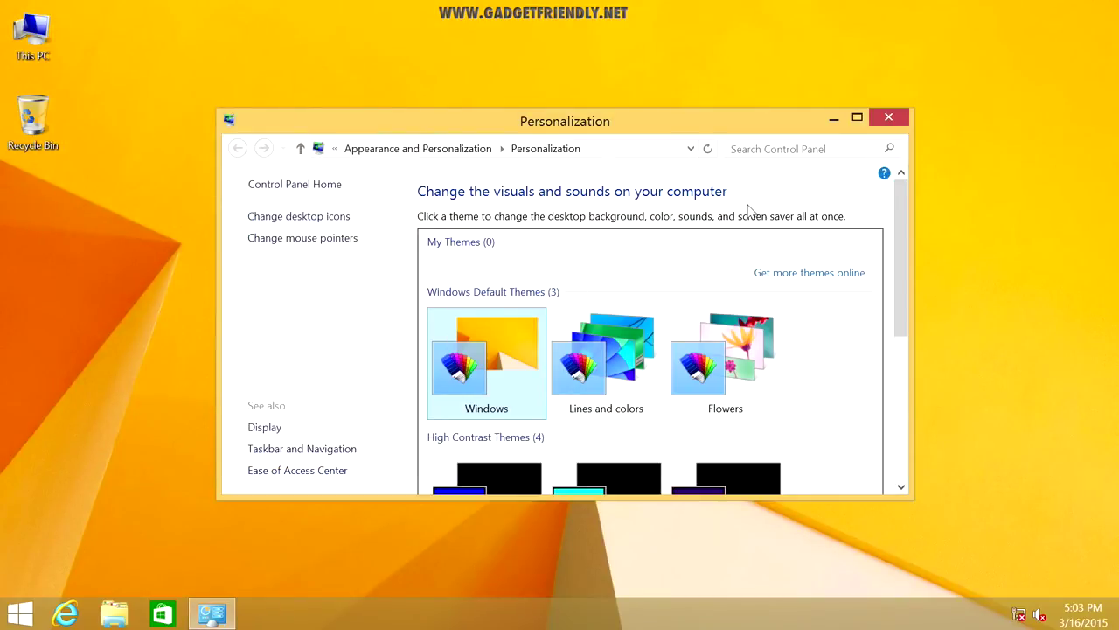
click(883, 122)
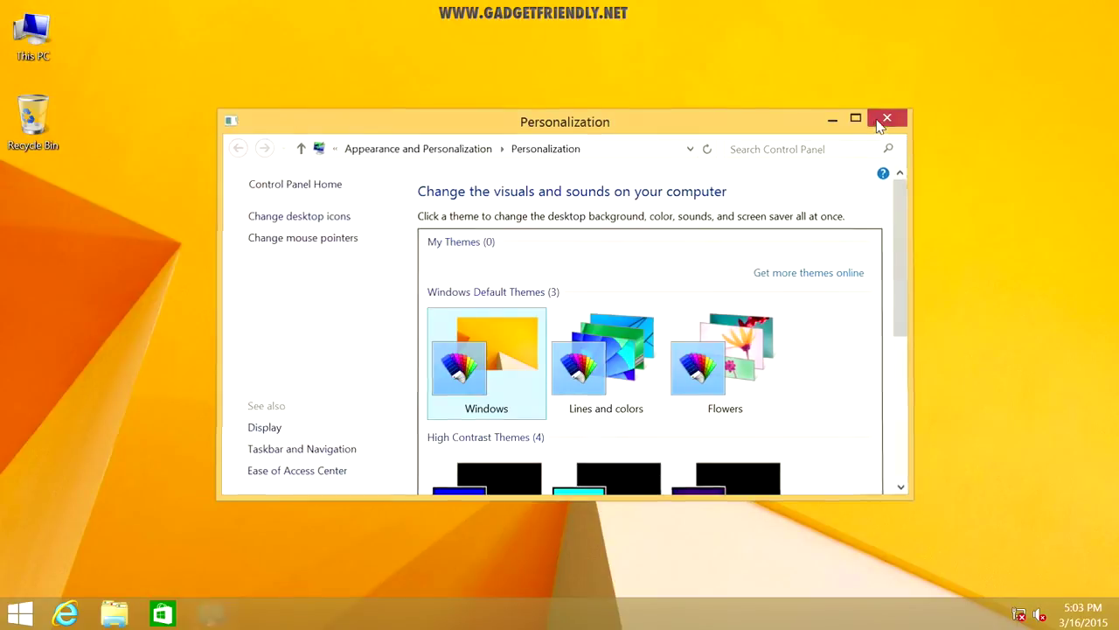
Browse USB (D:) > Z64 Windows 8.1 Drivers > DriverPackage > Installer > PlatformInstaller and run Setup
double_click(33, 26)
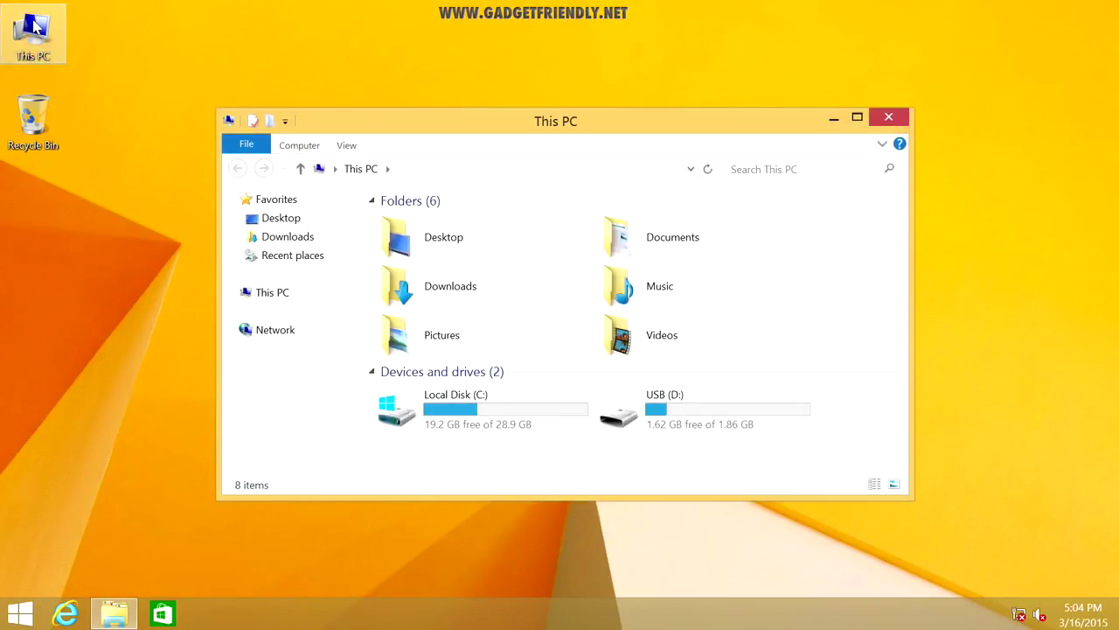
double_click(693, 418)
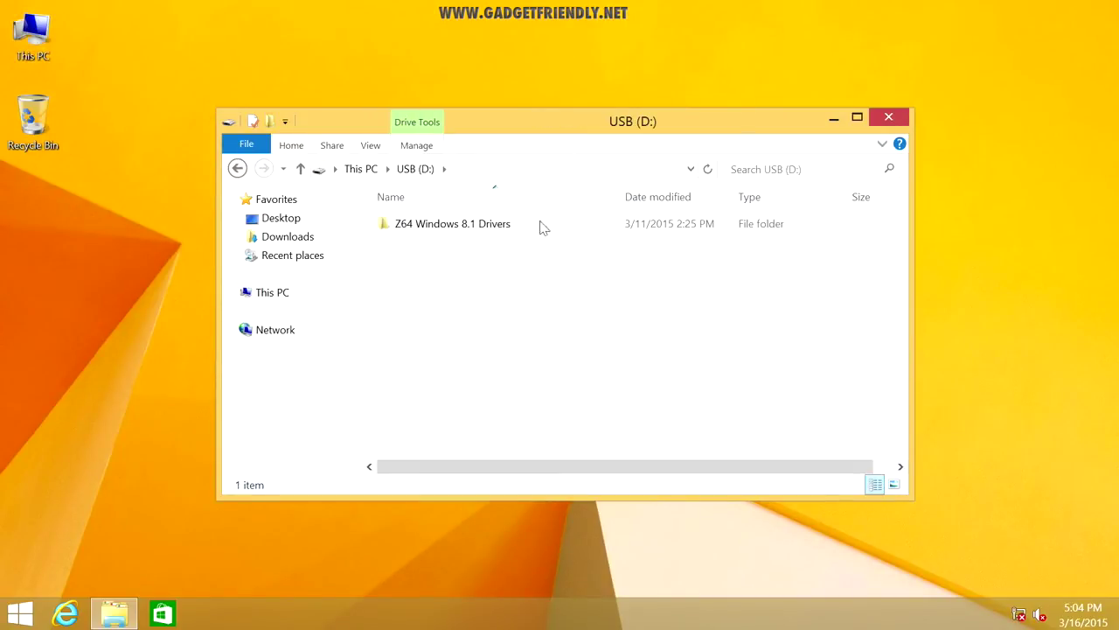
double_click(465, 229)
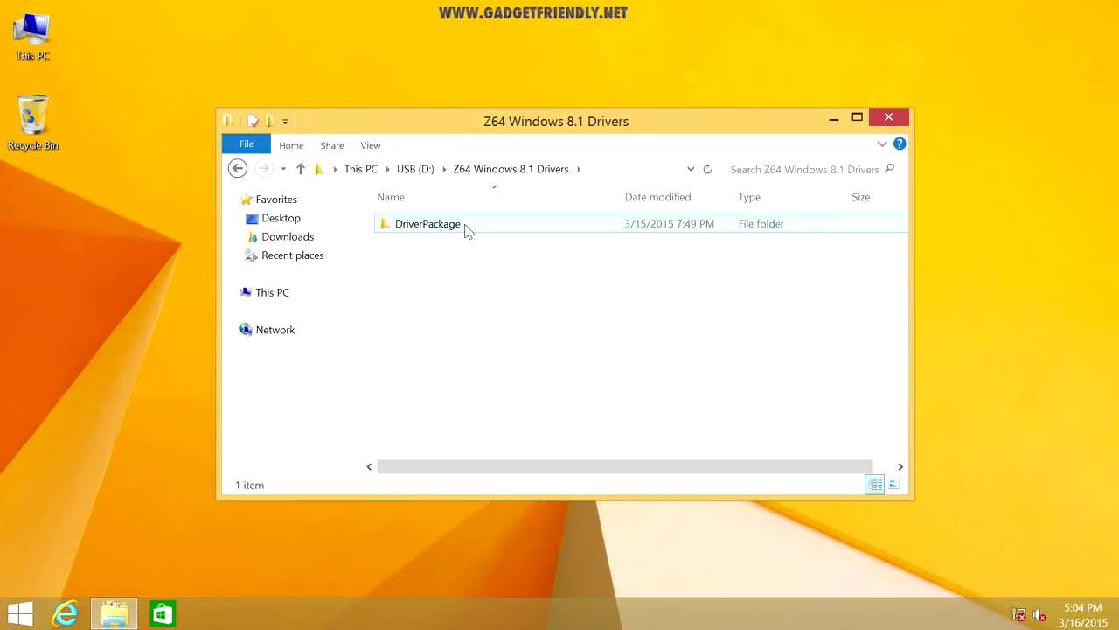
double_click(465, 229)
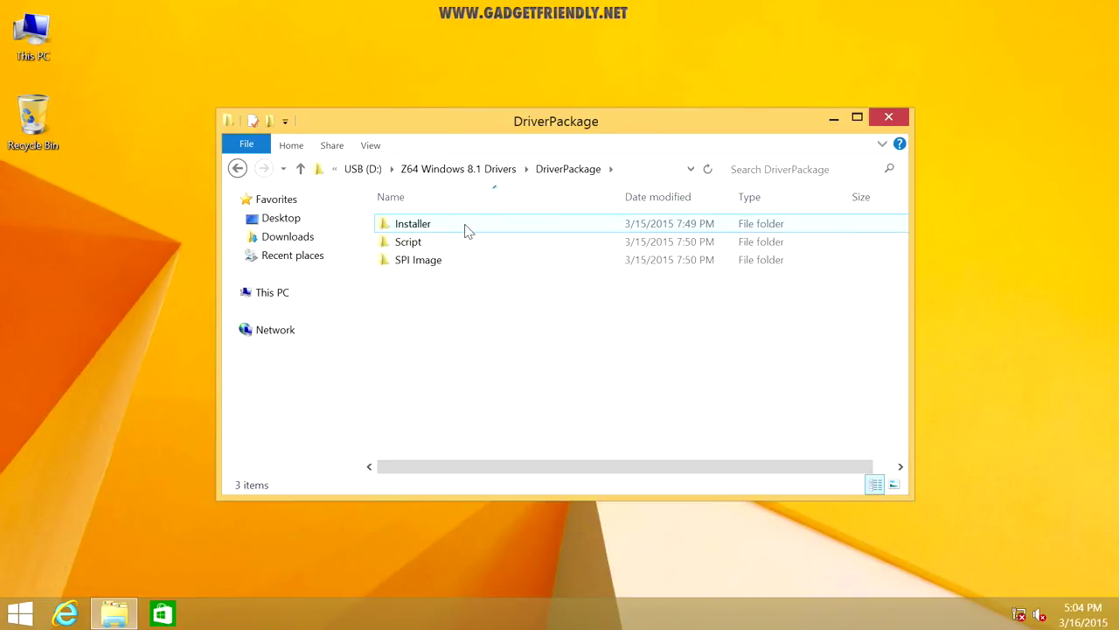
double_click(465, 229)
click(472, 229)
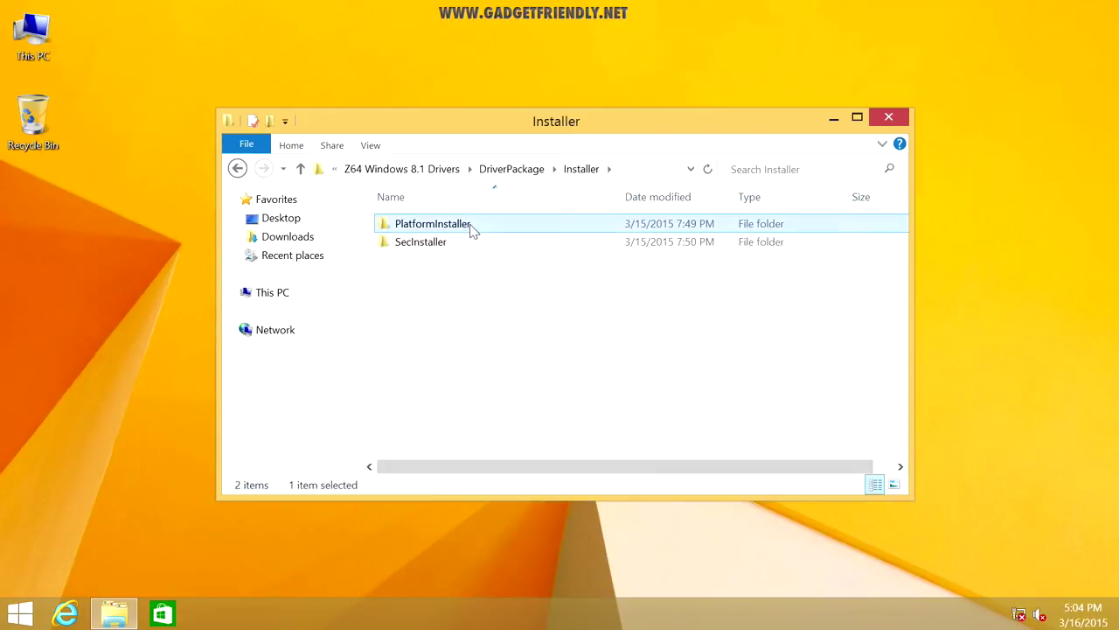
double_click(472, 229)
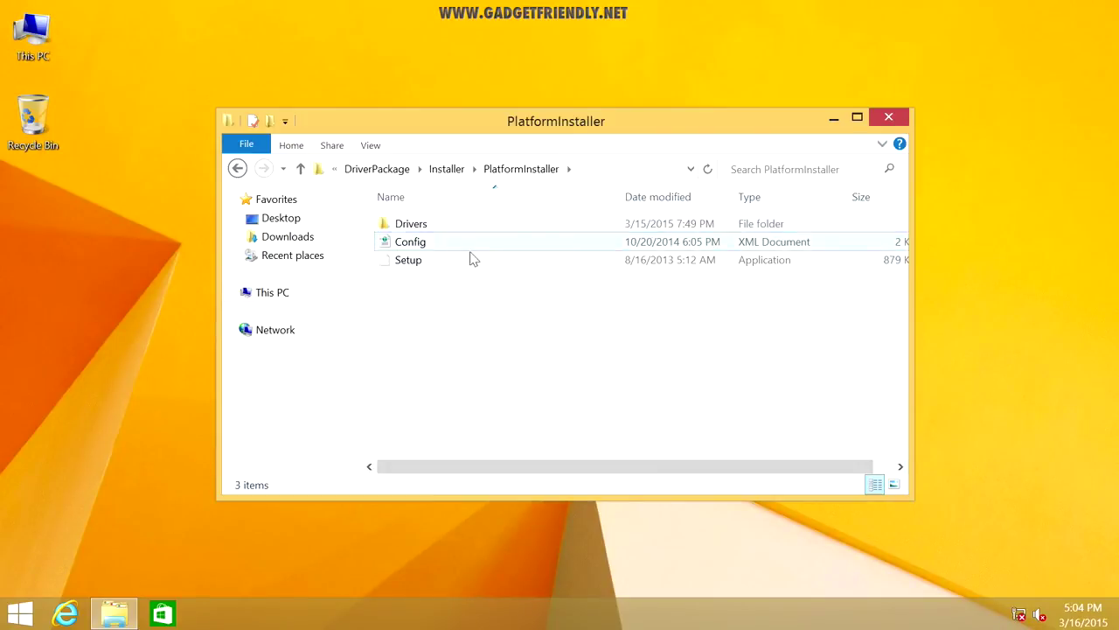
click(475, 262)
double_click(474, 262)
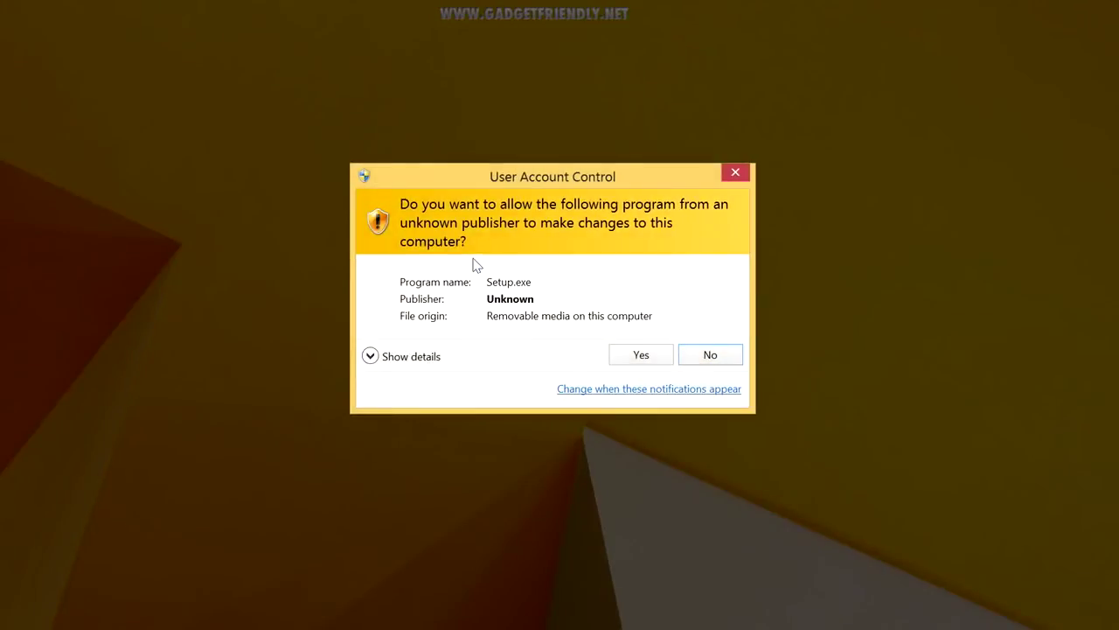
Allow the UAC prompt, accept the license, install the Intel MRD7 driver package and restart now
click(641, 356)
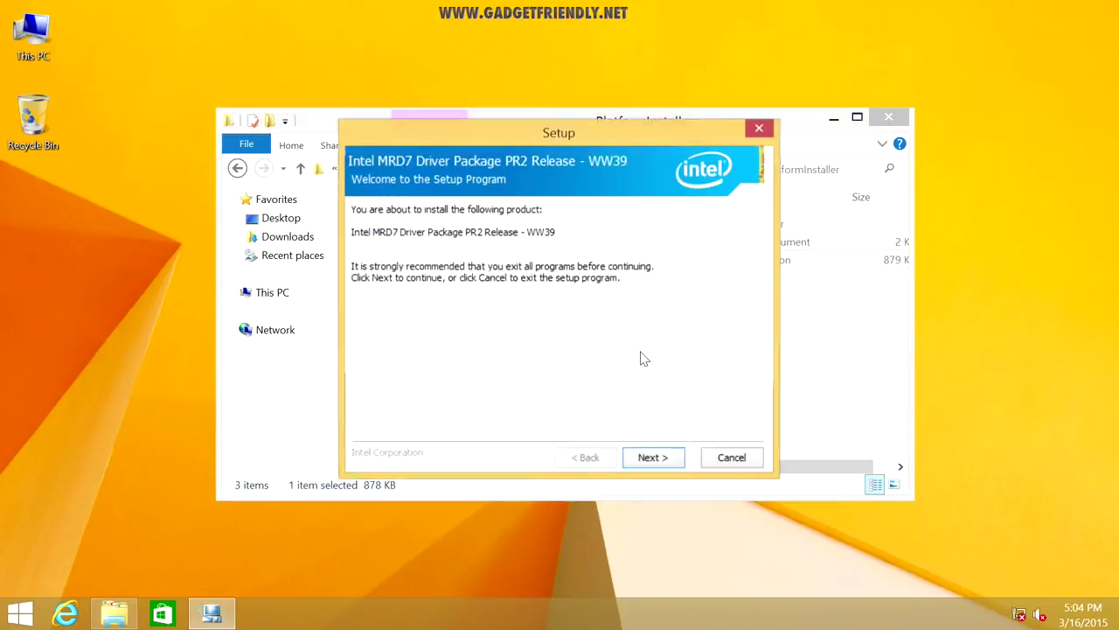
click(655, 459)
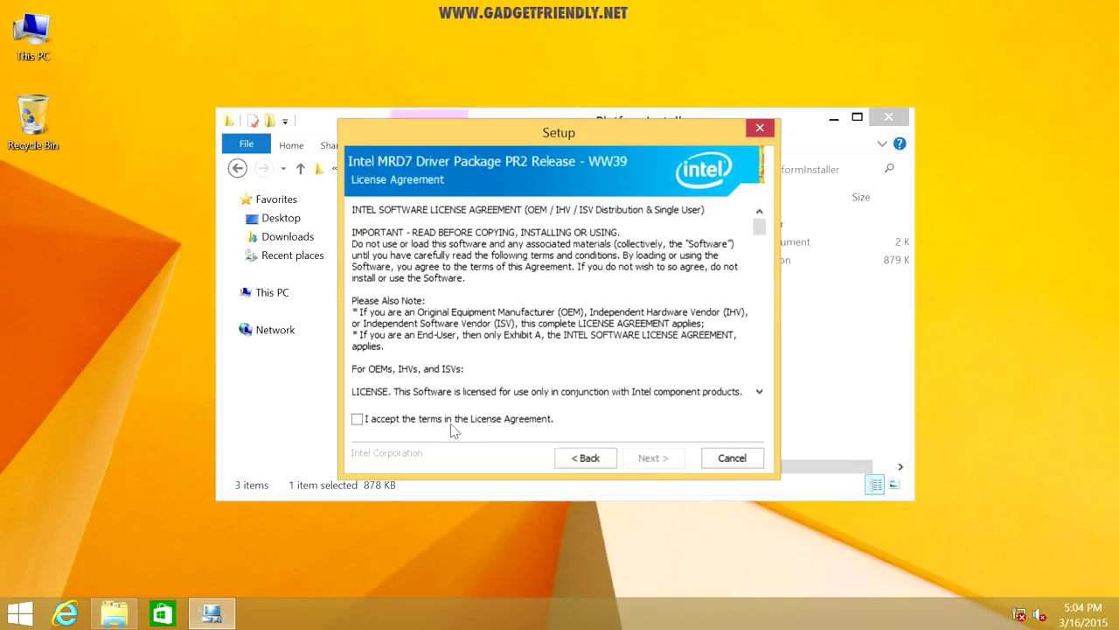
click(359, 419)
click(652, 461)
click(651, 461)
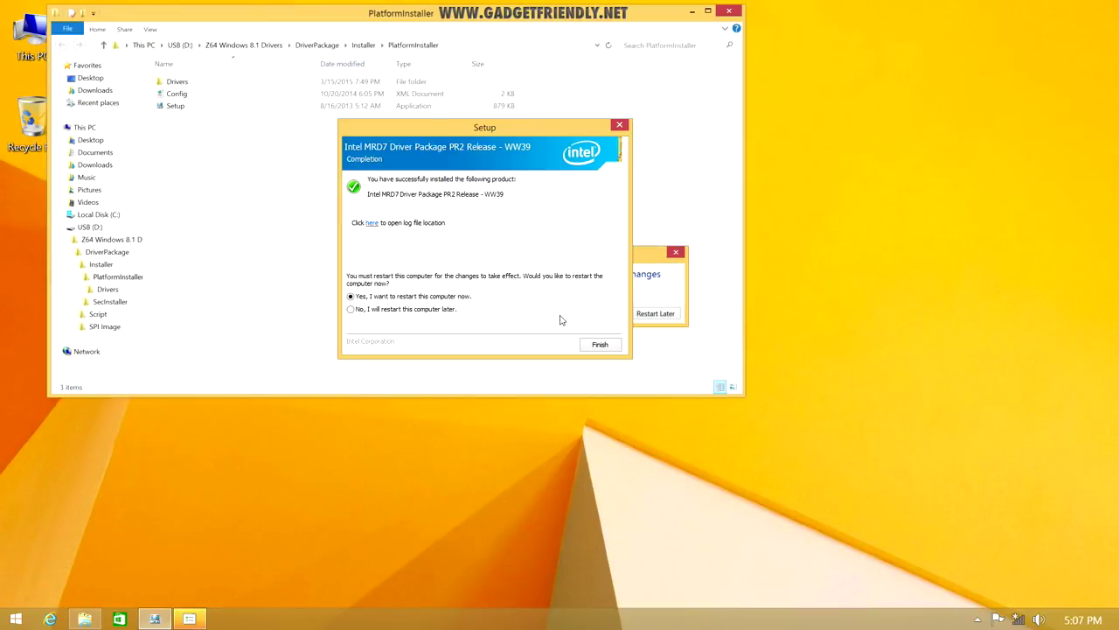
click(600, 344)
key(Return)
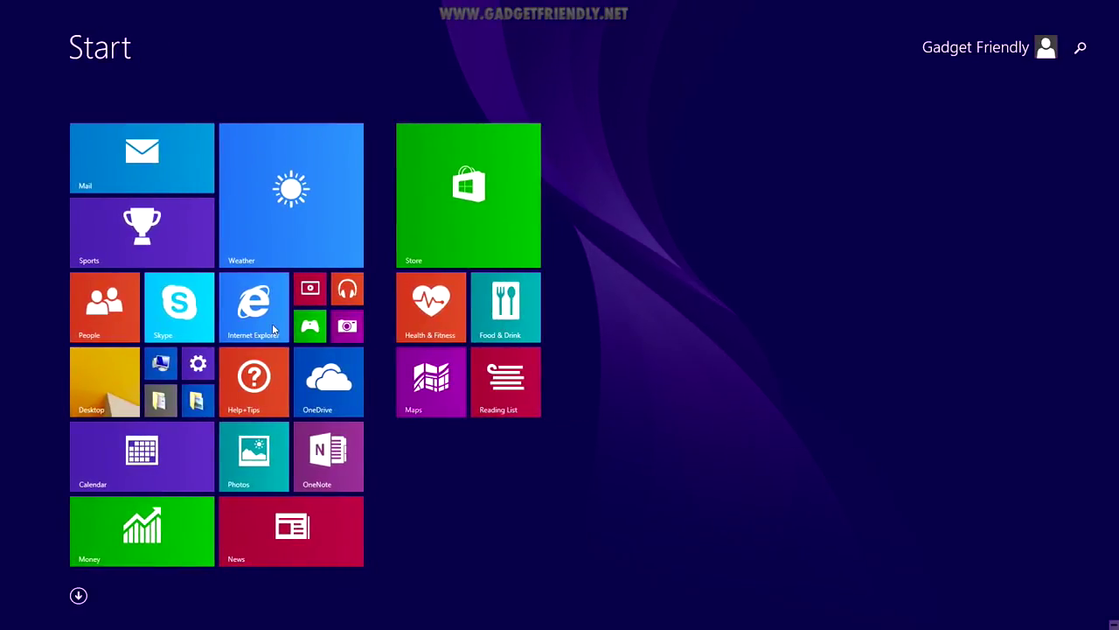
Go to the desktop and briefly check the network connections panel
click(87, 379)
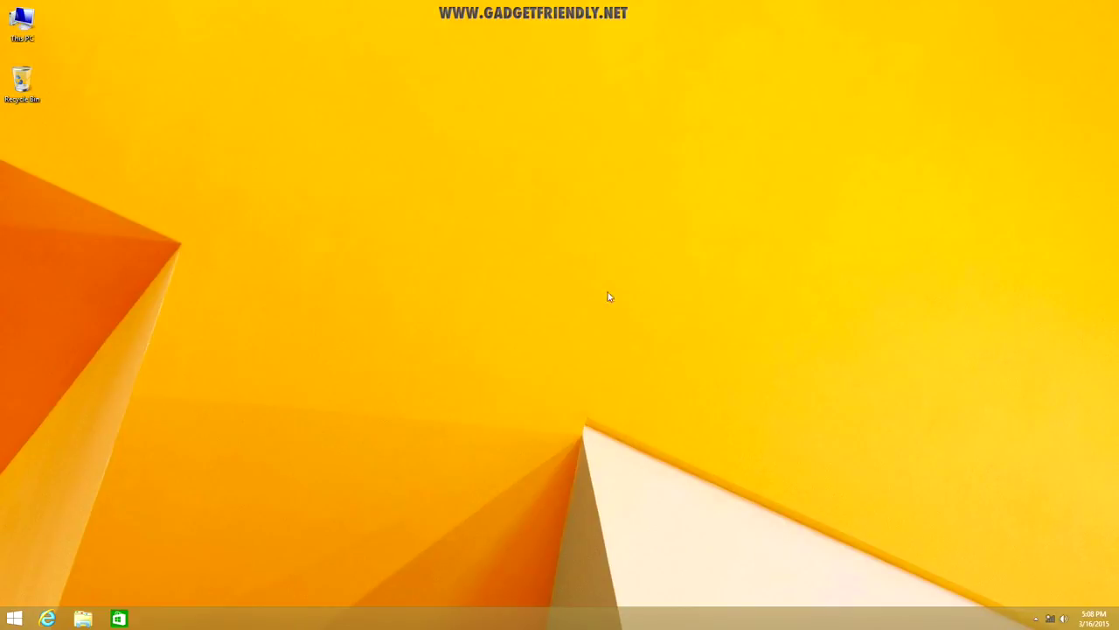
click(1050, 618)
click(881, 535)
Search 'device m' to open Device Manager, review its device categories, then close it
mouse_move(1117, 4)
click(1092, 103)
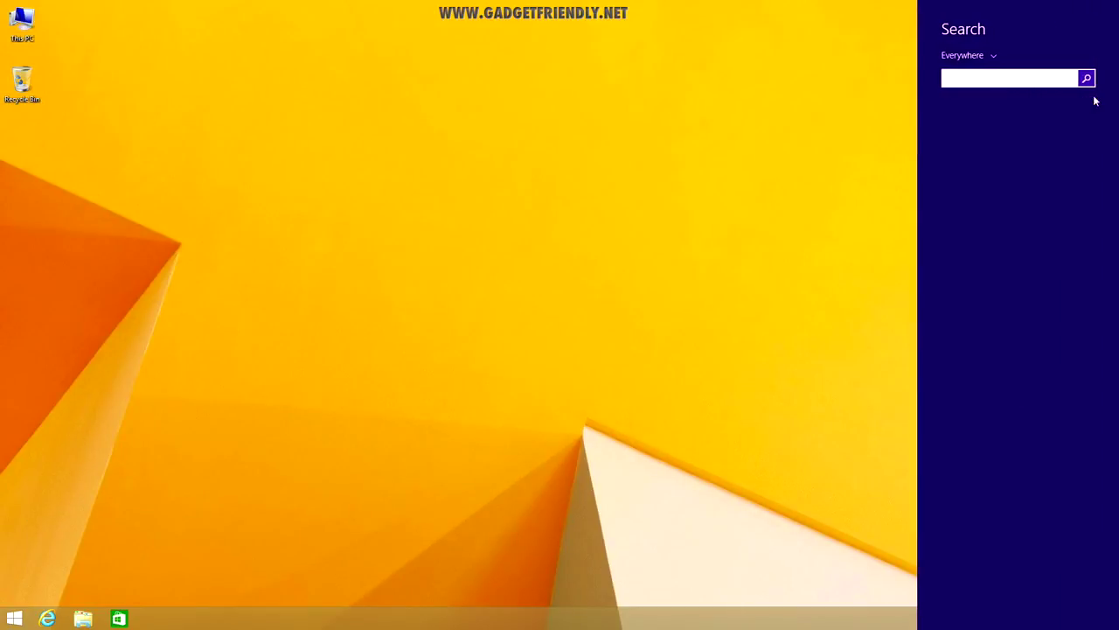
text(device m)
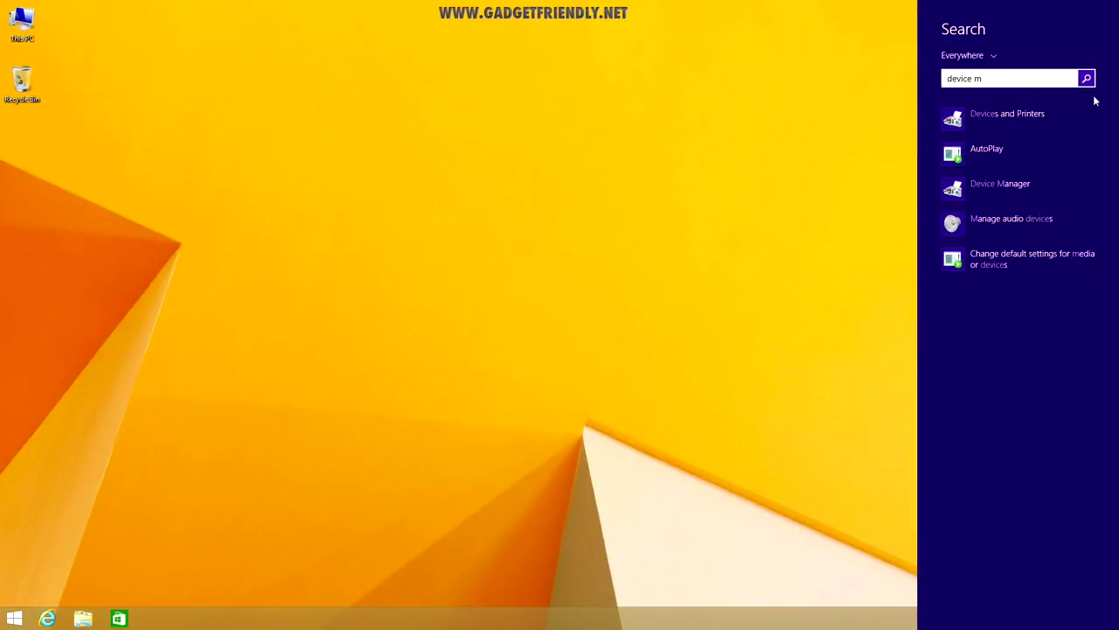
click(1041, 181)
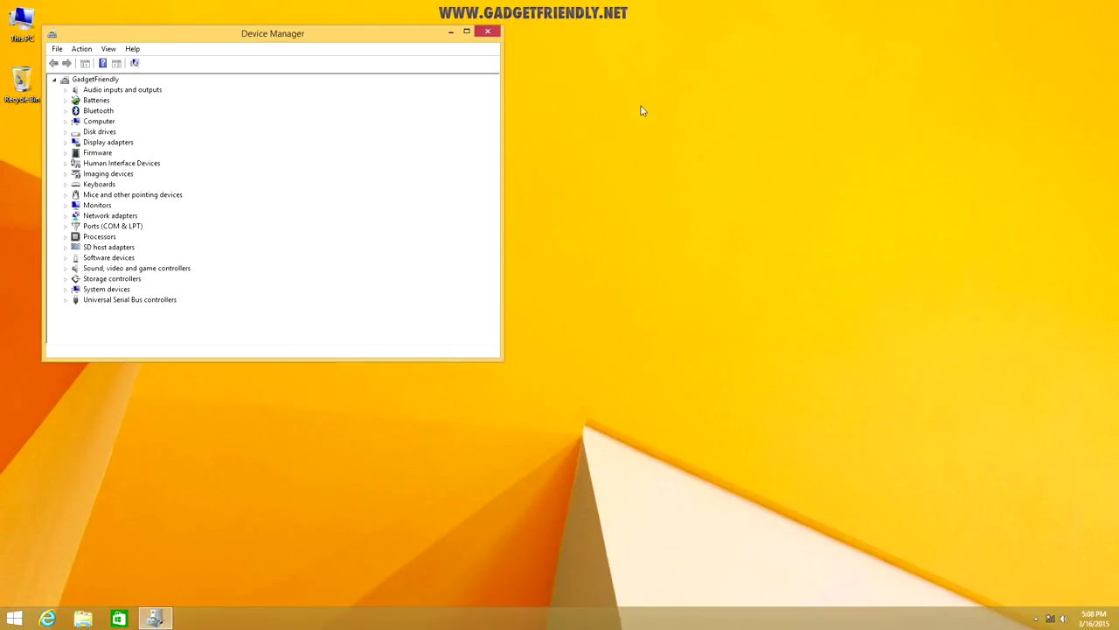
click(487, 32)
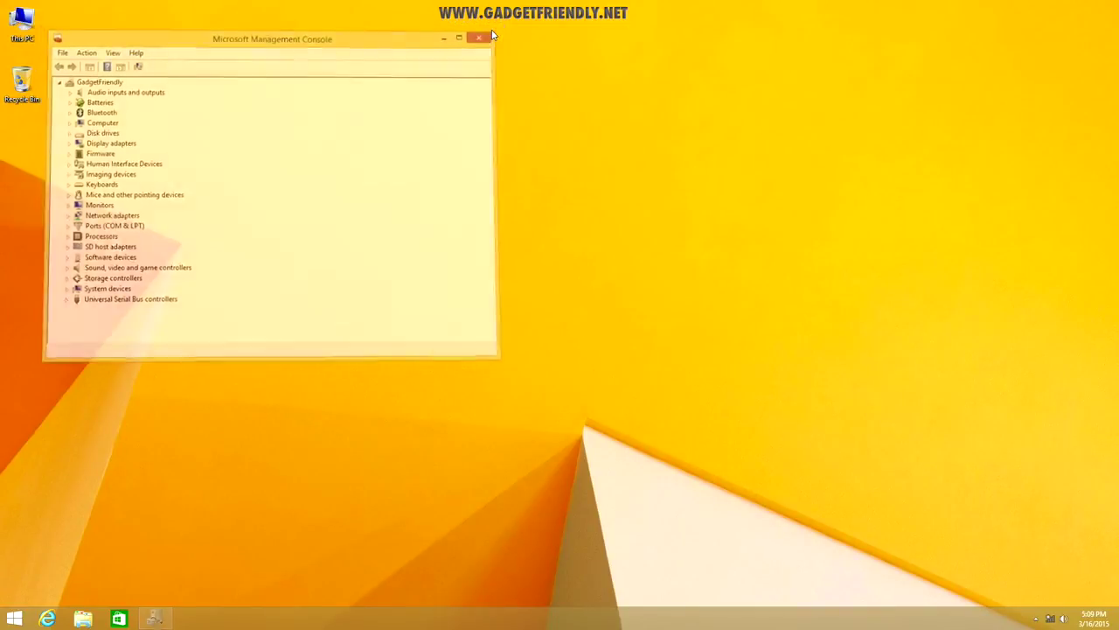